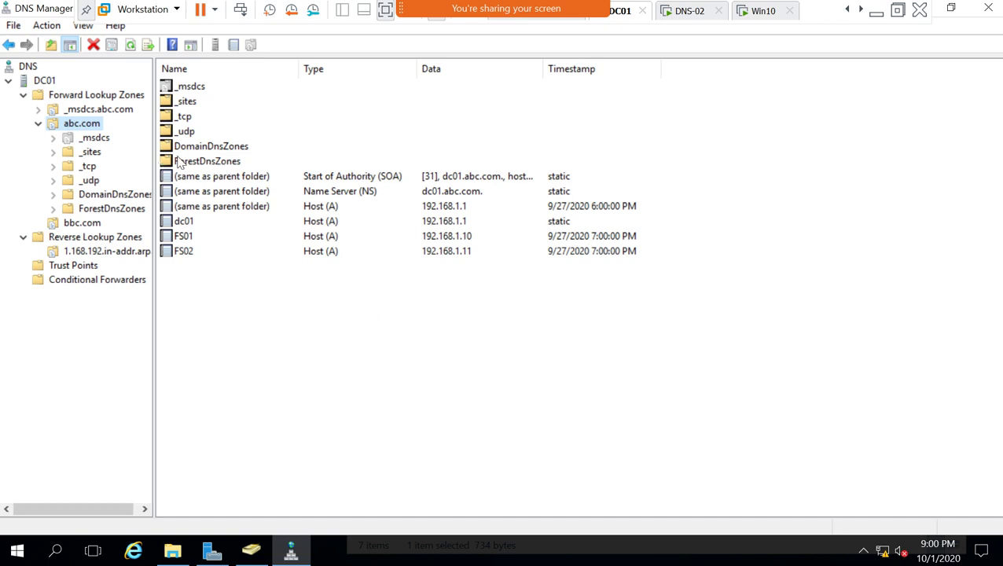
- Review the abc.com forward lookup zone's status, type and dynamic update options in its properties
{"action": "right_click", "coordinate": [89, 124]}
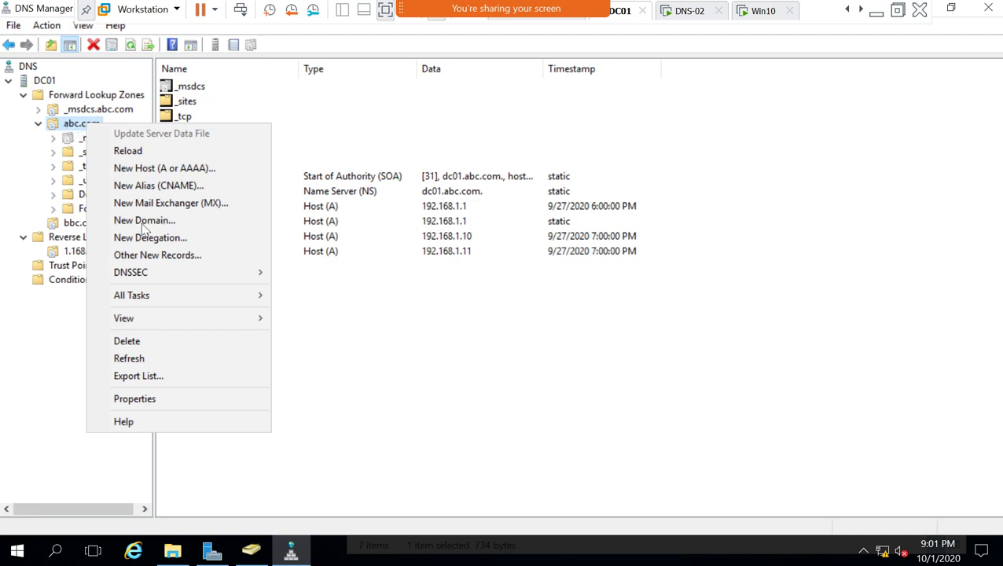
{"action": "left_click", "coordinate": [176, 399]}
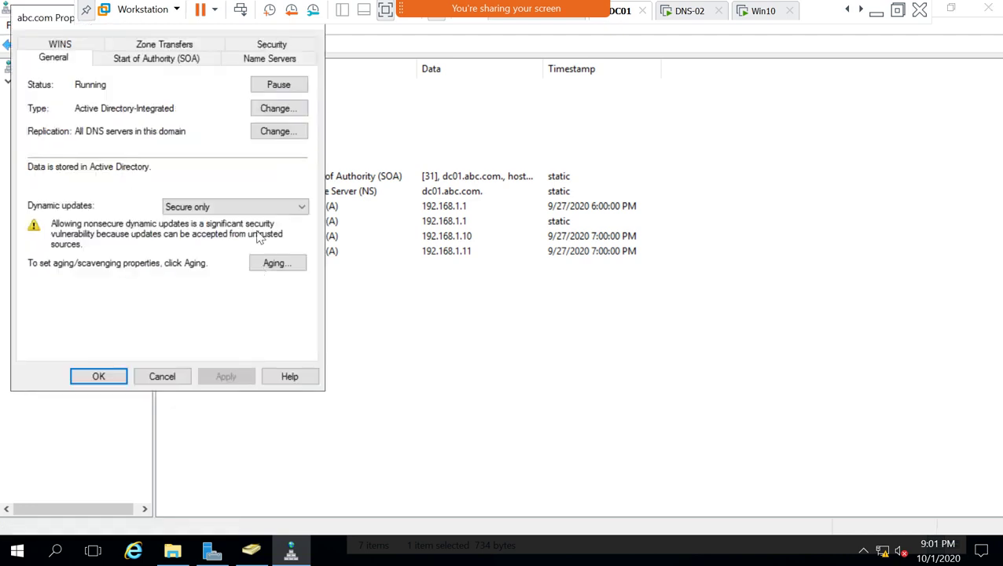
{"action": "left_click_drag", "start_coordinate": [45, 24], "coordinate": [191, 136]}
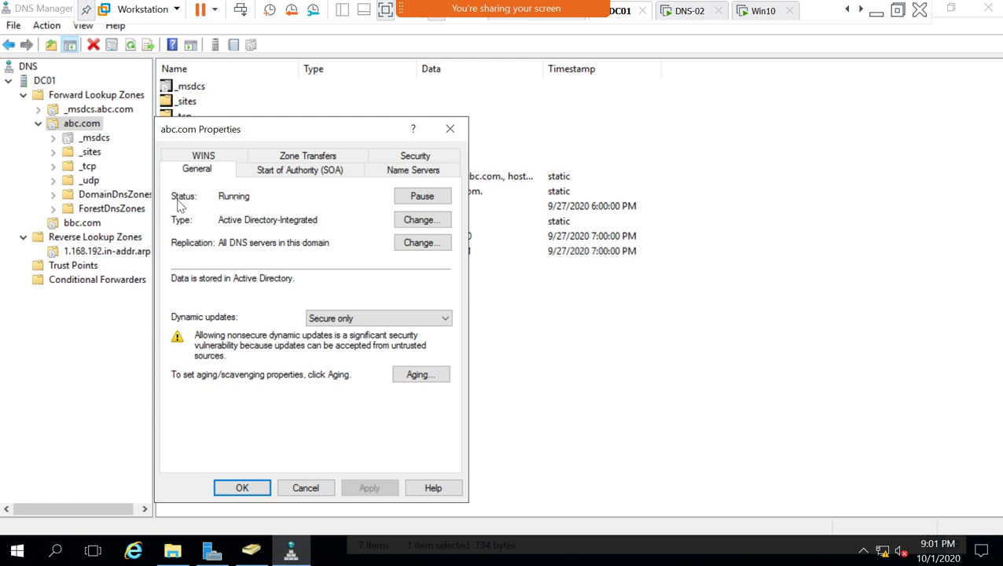
{"action": "left_click", "coordinate": [417, 200]}
{"action": "left_click", "coordinate": [417, 201]}
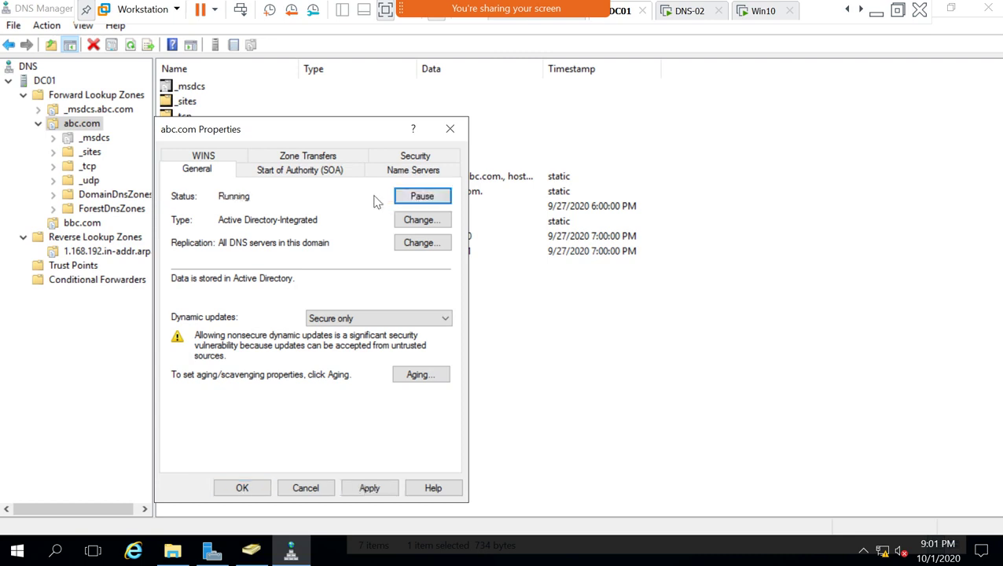
{"action": "left_click", "coordinate": [312, 319]}
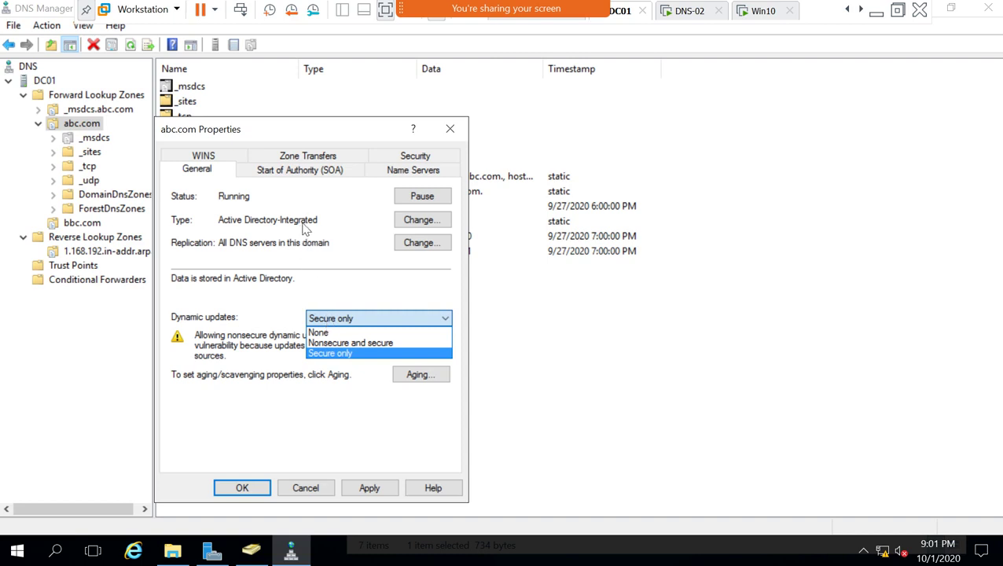
{"action": "left_click", "coordinate": [397, 223]}
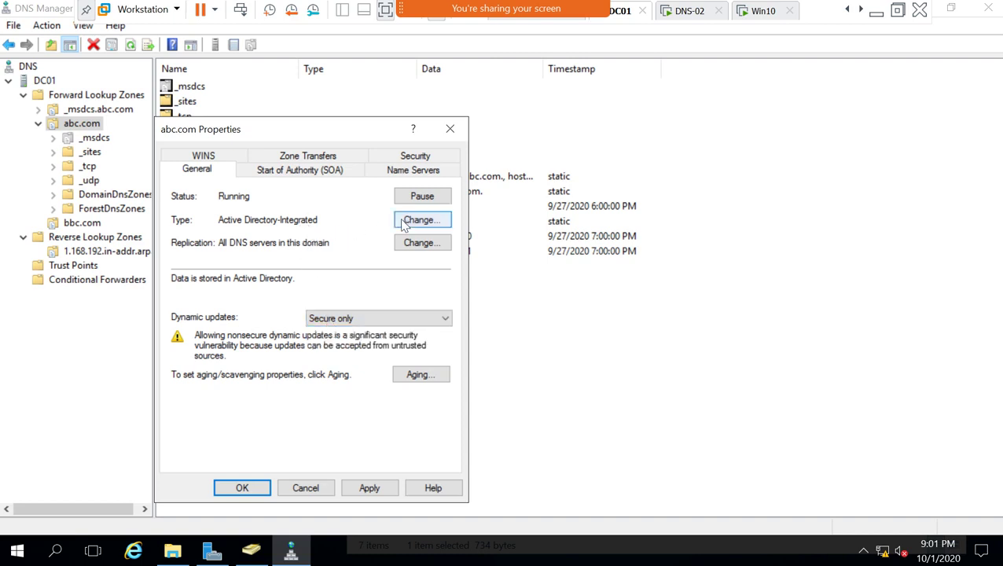
{"action": "left_click", "coordinate": [386, 320]}
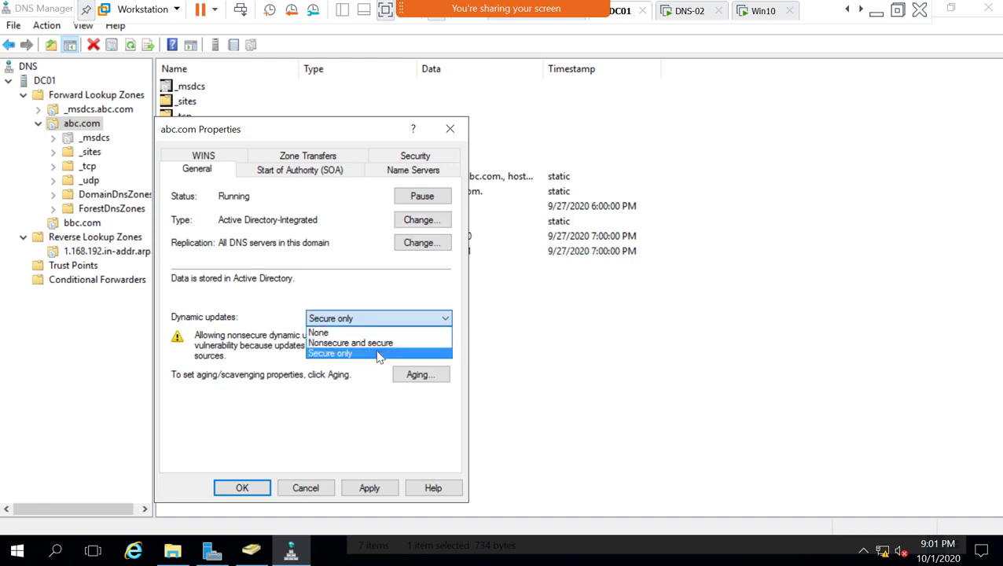
{"action": "left_click", "coordinate": [403, 381]}
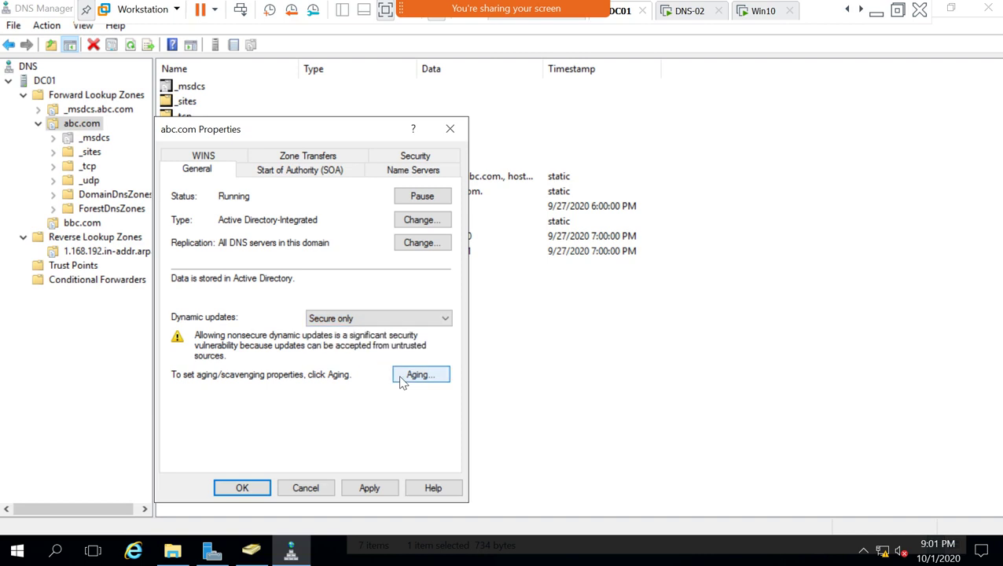
- Check the aging/scavenging settings of the abc.com zone and close its properties without changes
{"action": "left_click", "coordinate": [403, 380]}
{"action": "left_click", "coordinate": [424, 451]}
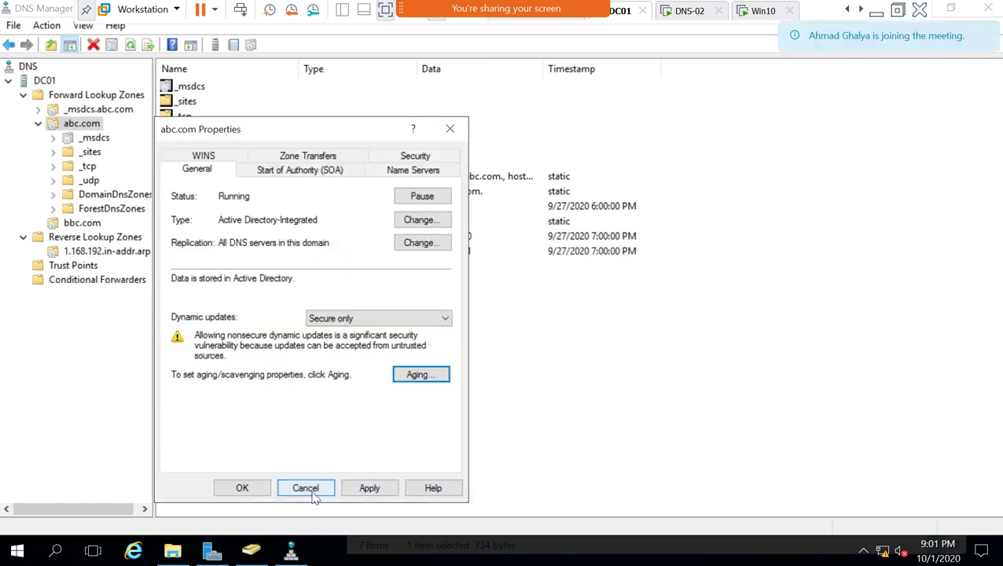
{"action": "left_click", "coordinate": [306, 489]}
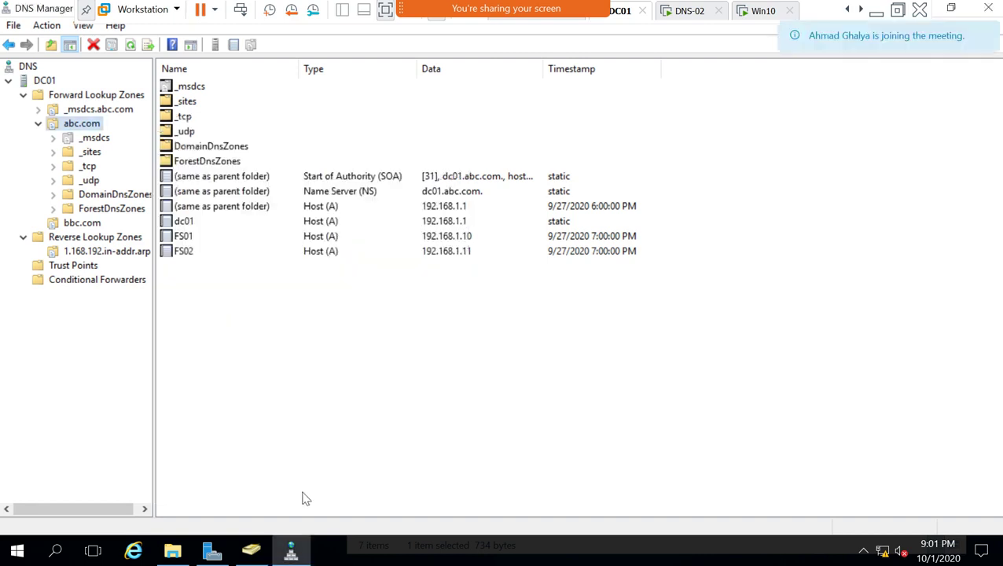
- Try to scavenge stale resource records on the DC01 DNS server
{"action": "right_click", "coordinate": [68, 135]}
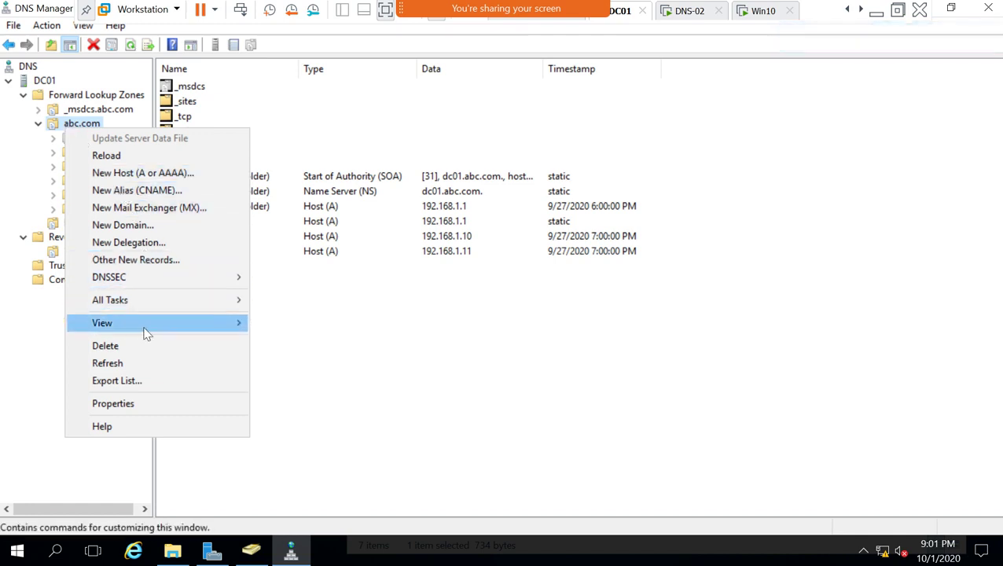
{"action": "right_click", "coordinate": [78, 95]}
{"action": "right_click", "coordinate": [46, 81]}
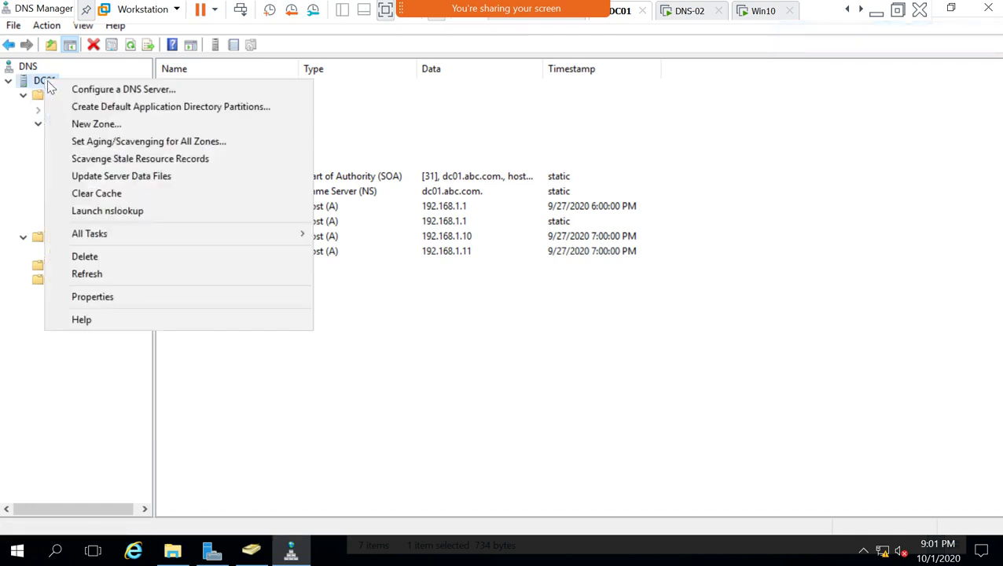
{"action": "left_click", "coordinate": [124, 162]}
{"action": "left_click", "coordinate": [625, 333]}
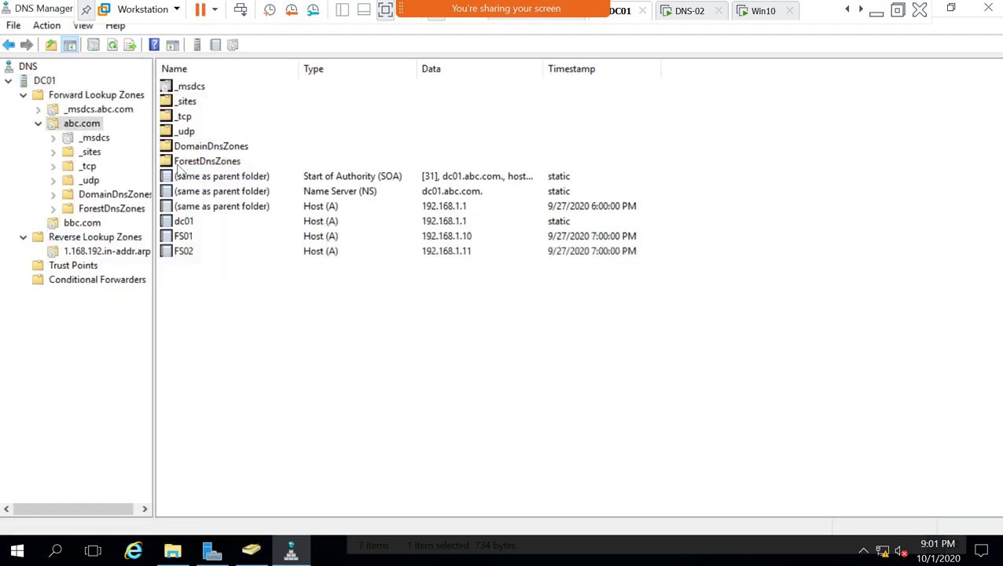
- Try enabling Scavenge stale resource records in the abc.com zone's aging properties, and discard the changes
{"action": "right_click", "coordinate": [80, 124]}
{"action": "left_click", "coordinate": [198, 404]}
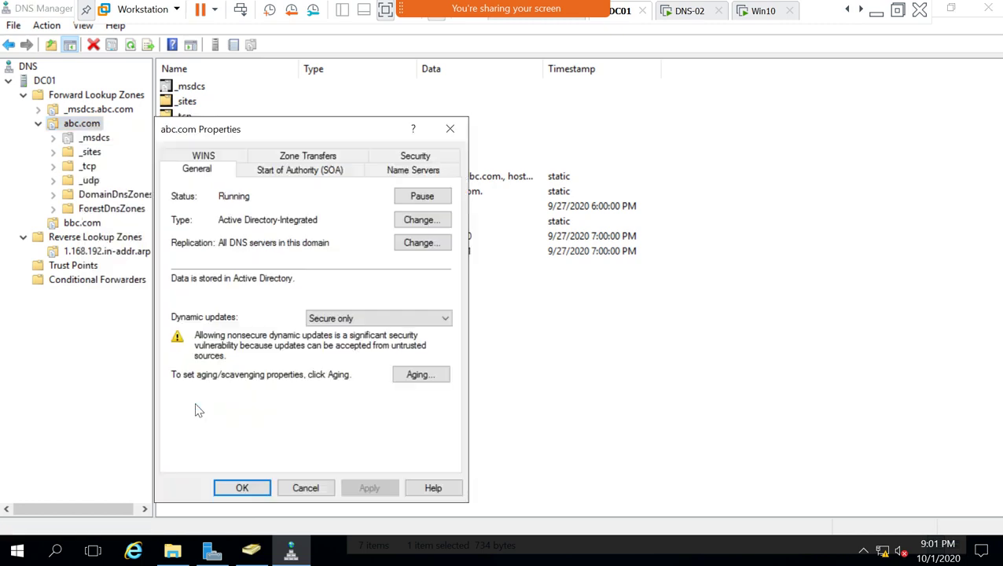
{"action": "left_click", "coordinate": [413, 376]}
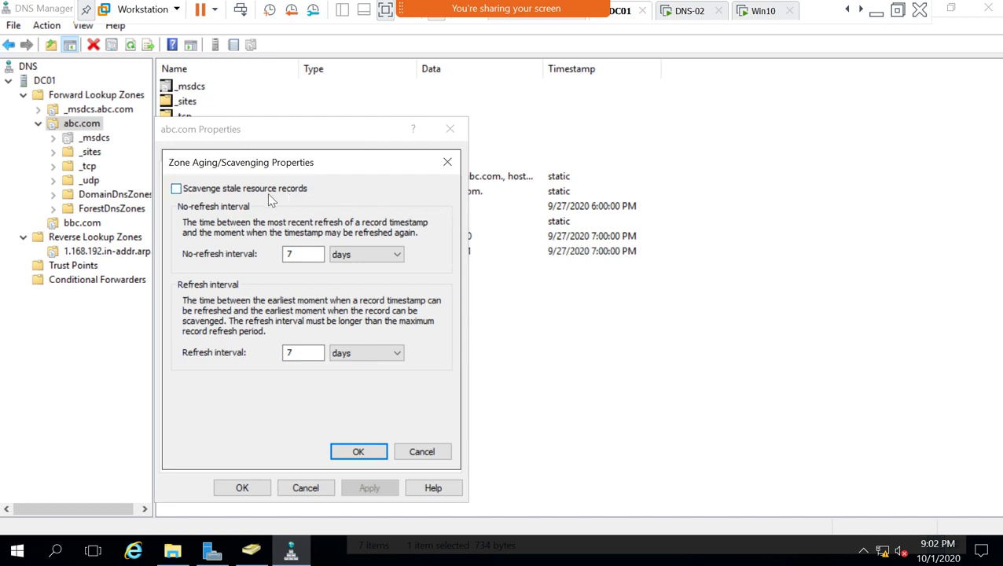
{"action": "left_click", "coordinate": [190, 194]}
{"action": "right_click", "coordinate": [293, 253]}
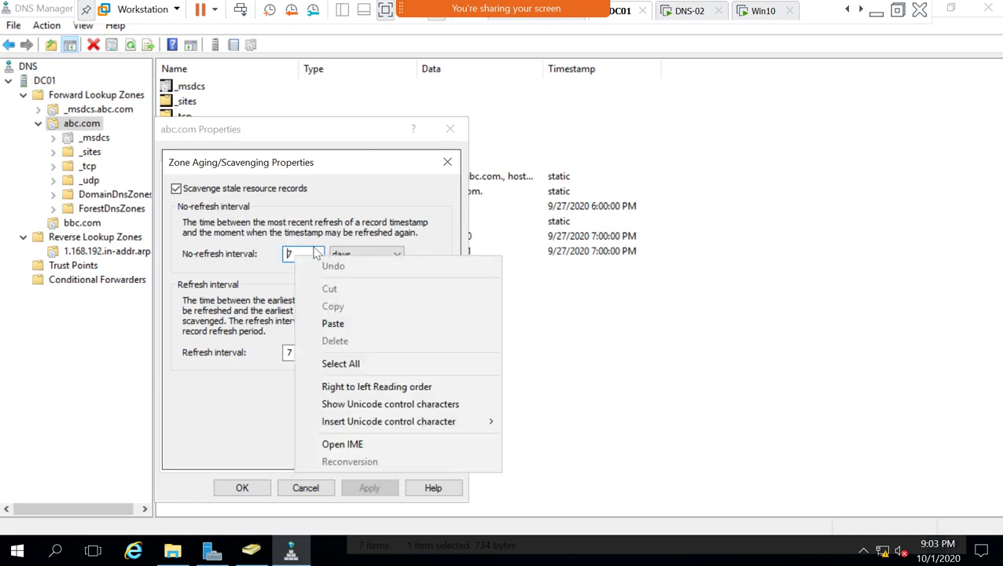
{"action": "left_click", "coordinate": [245, 270]}
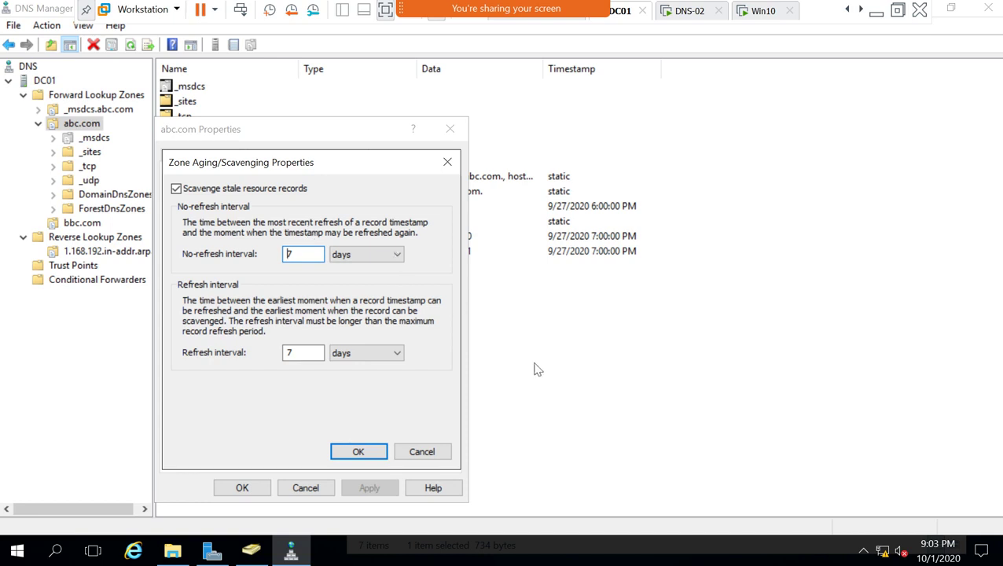
{"action": "left_click", "coordinate": [226, 191]}
{"action": "left_click", "coordinate": [415, 453]}
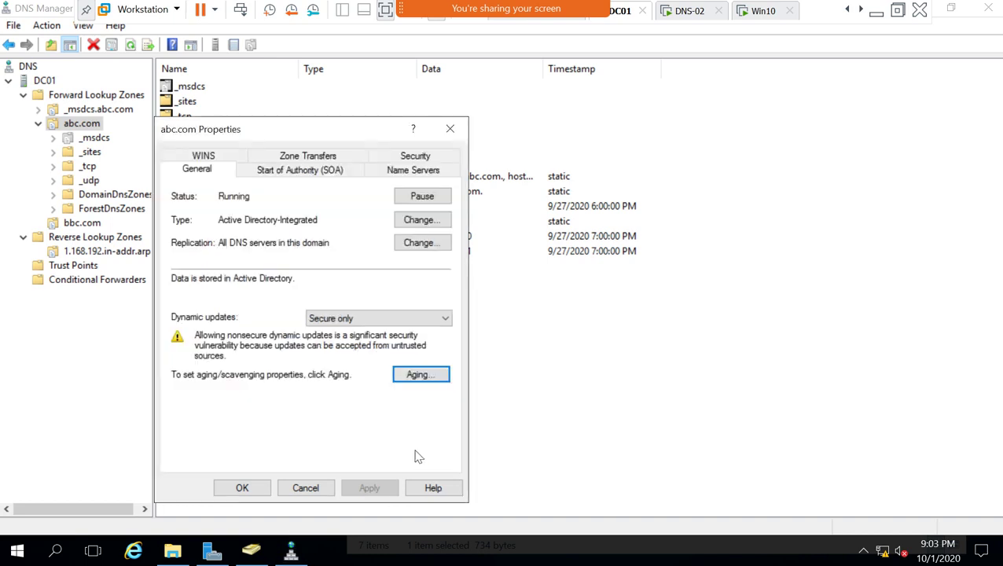
{"action": "left_click", "coordinate": [307, 488]}
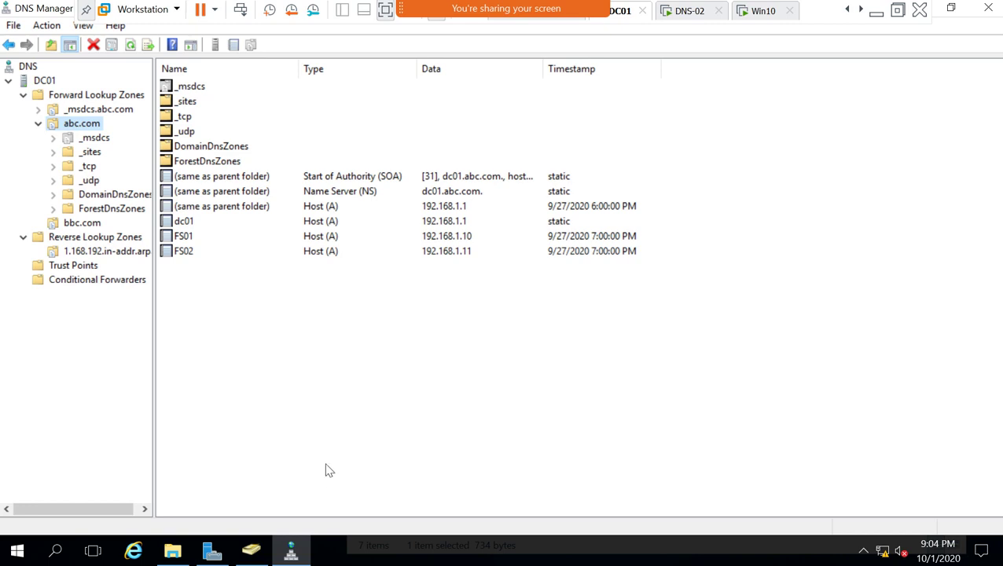
{"action": "left_click", "coordinate": [196, 254]}
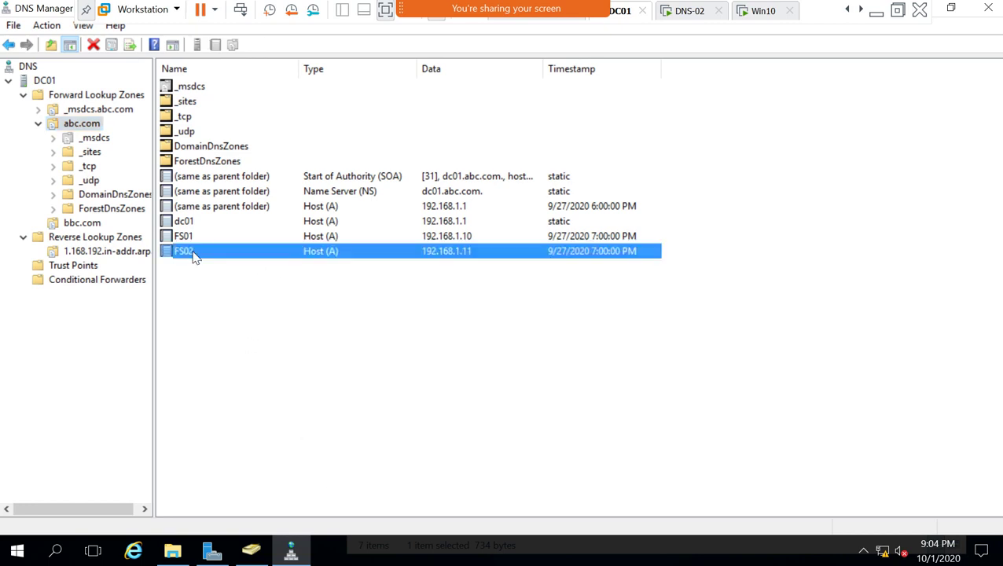
{"action": "right_click", "coordinate": [194, 252]}
{"action": "left_click", "coordinate": [365, 298]}
{"action": "left_click", "coordinate": [369, 293]}
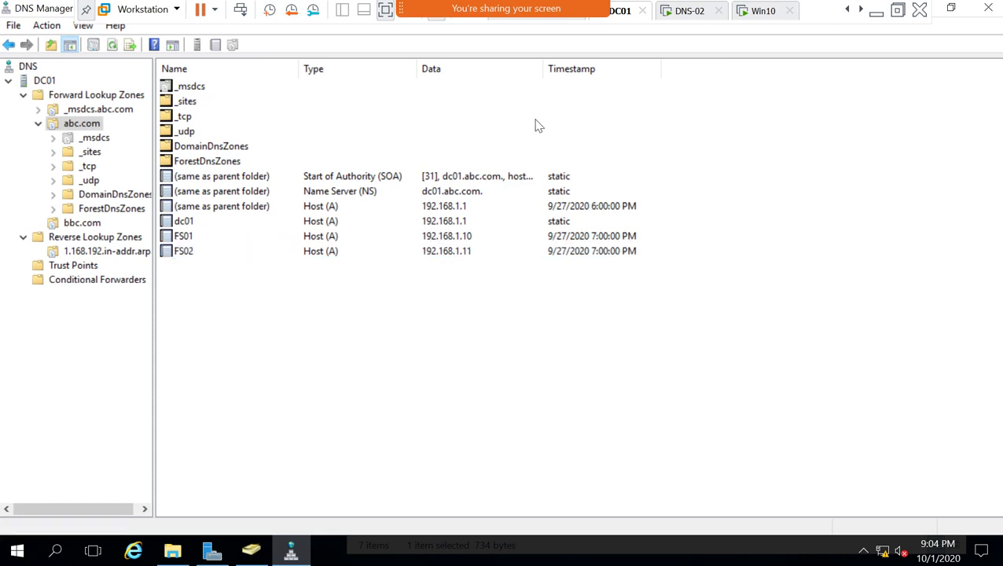
{"action": "left_click", "coordinate": [683, 13]}
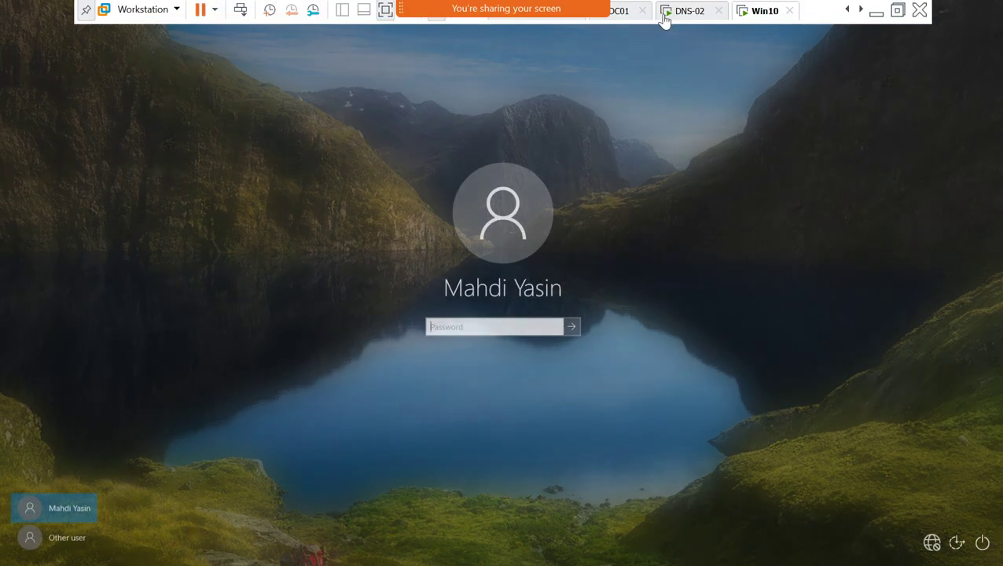
{"action": "left_click", "coordinate": [674, 14]}
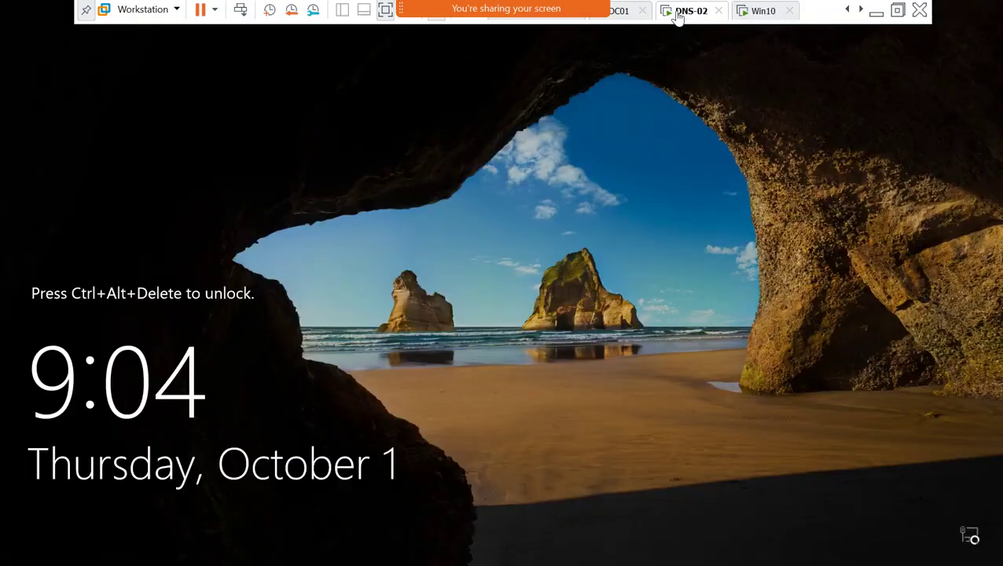
{"action": "left_click", "coordinate": [629, 13]}
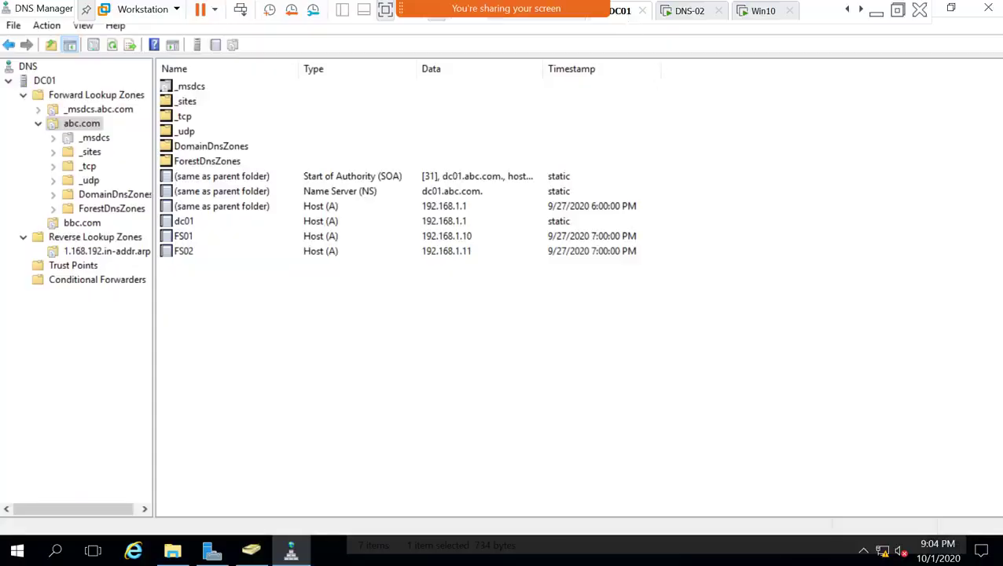
- Open the New Host (A or AAAA) form for the abc.com zone and close it without adding a record
{"action": "left_click", "coordinate": [18, 551]}
{"action": "right_click", "coordinate": [363, 341]}
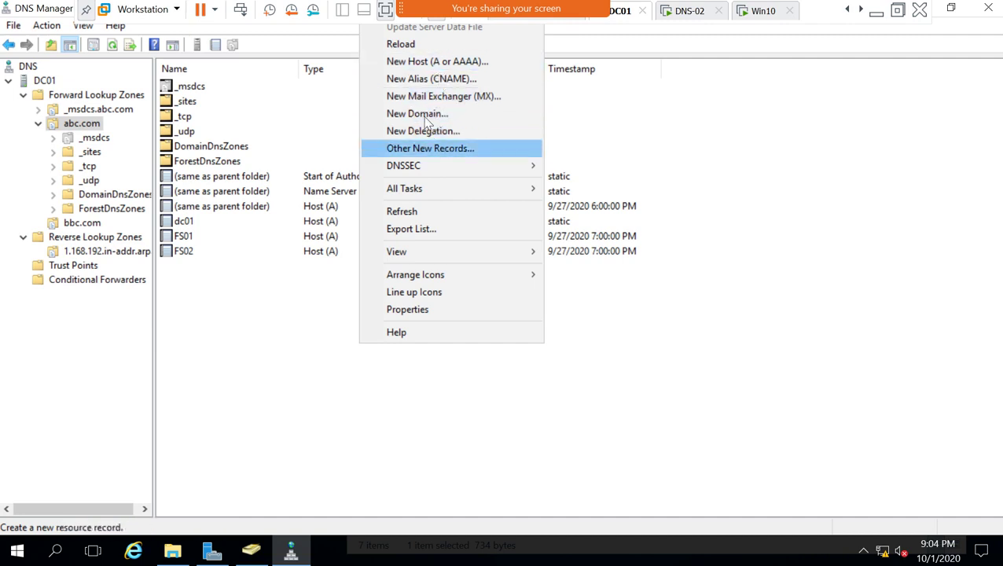
{"action": "left_click", "coordinate": [413, 63]}
{"action": "left_click", "coordinate": [600, 386]}
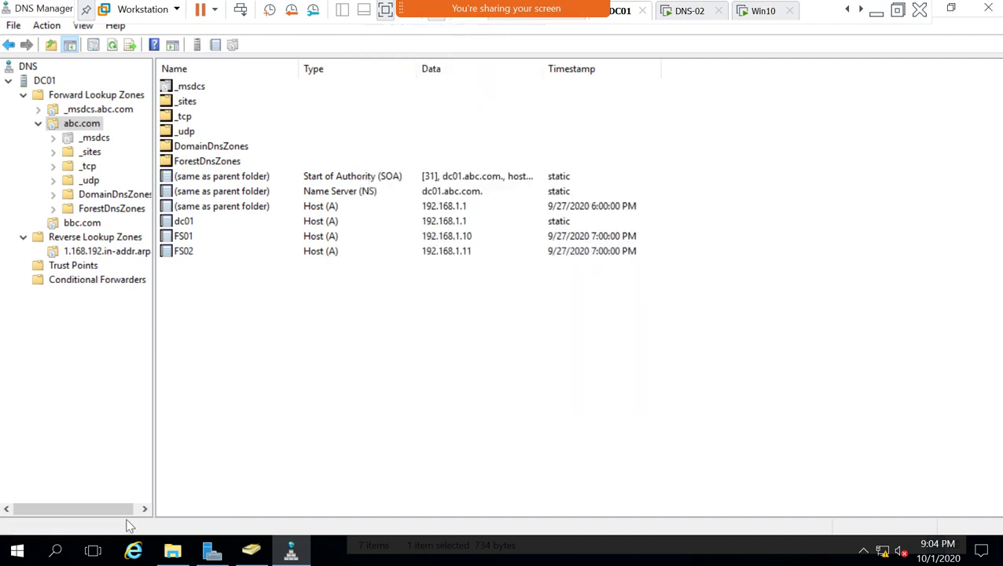
- Enter the command ipconfig /registerdns in a command prompt on DC01 and close the window
{"action": "left_click", "coordinate": [16, 550]}
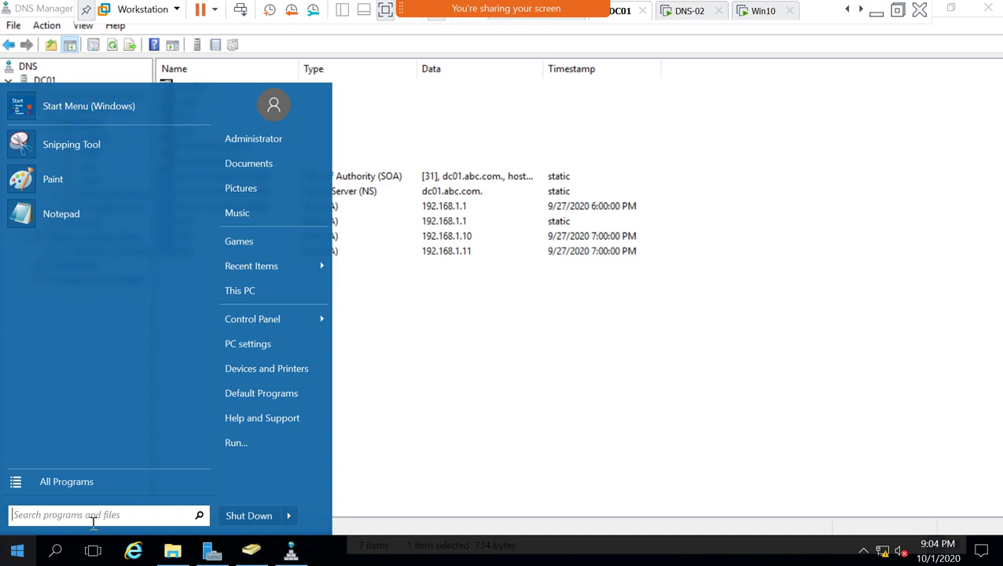
{"action": "left_click", "coordinate": [238, 445]}
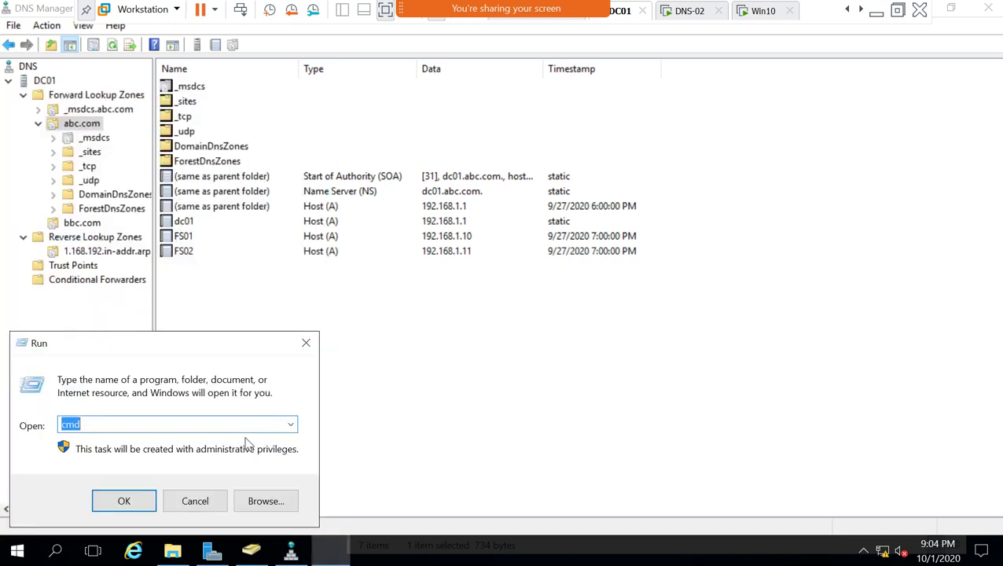
{"action": "left_click", "coordinate": [133, 503]}
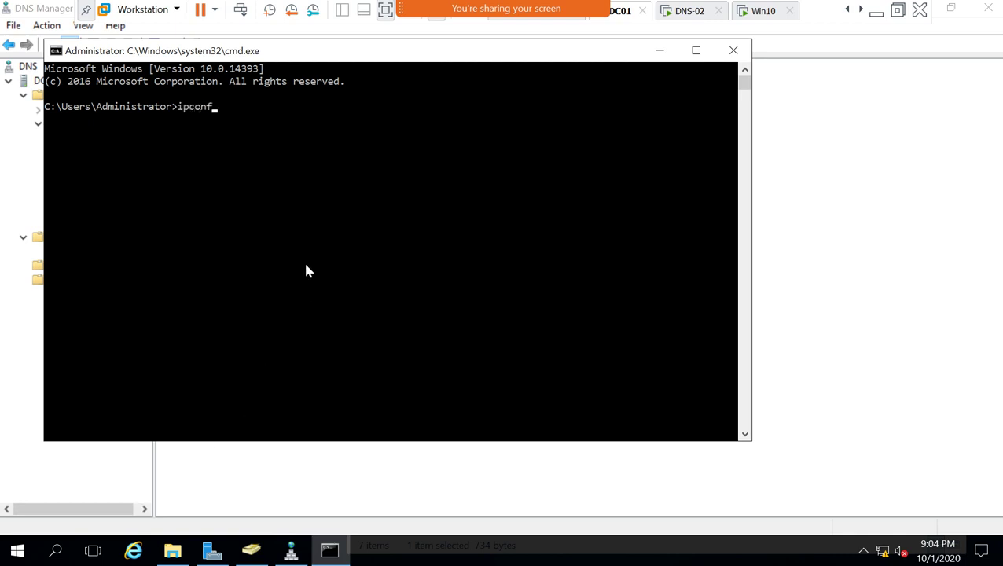
{"action": "type", "text": "ipconfig /registerdns"}
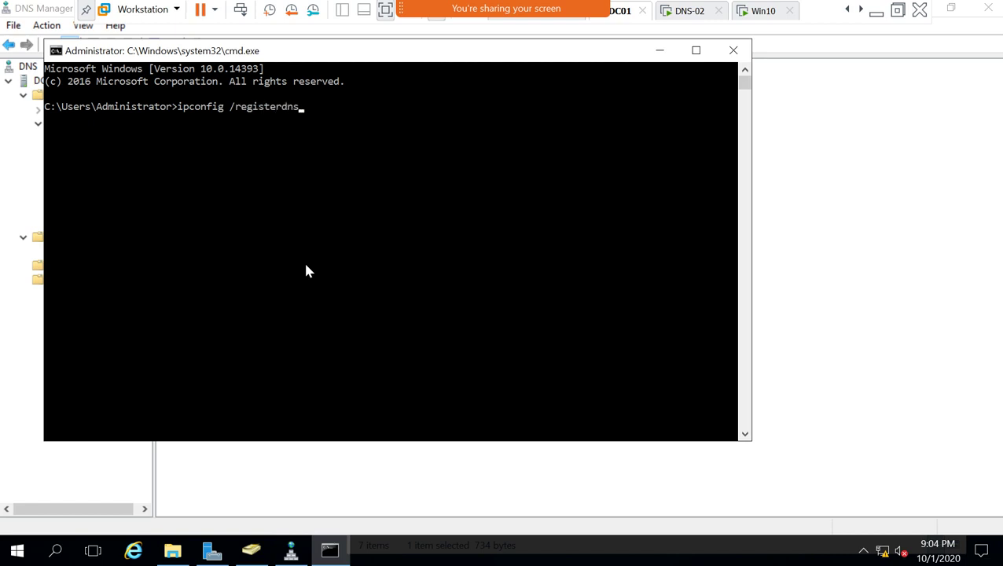
{"action": "left_click", "coordinate": [734, 51]}
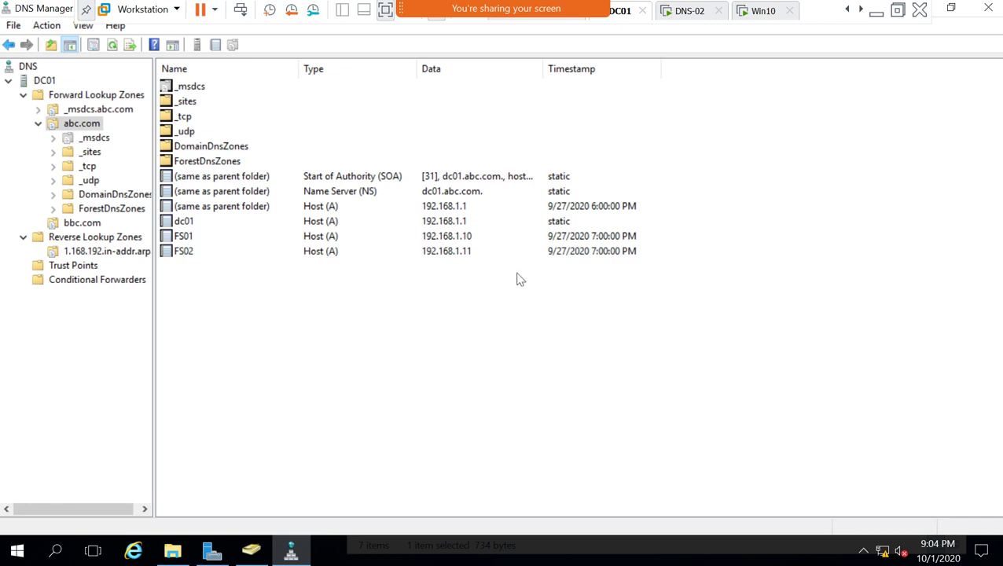
- Switch from the DC01 virtual machine to the Win10 virtual machine
{"action": "left_click", "coordinate": [684, 11]}
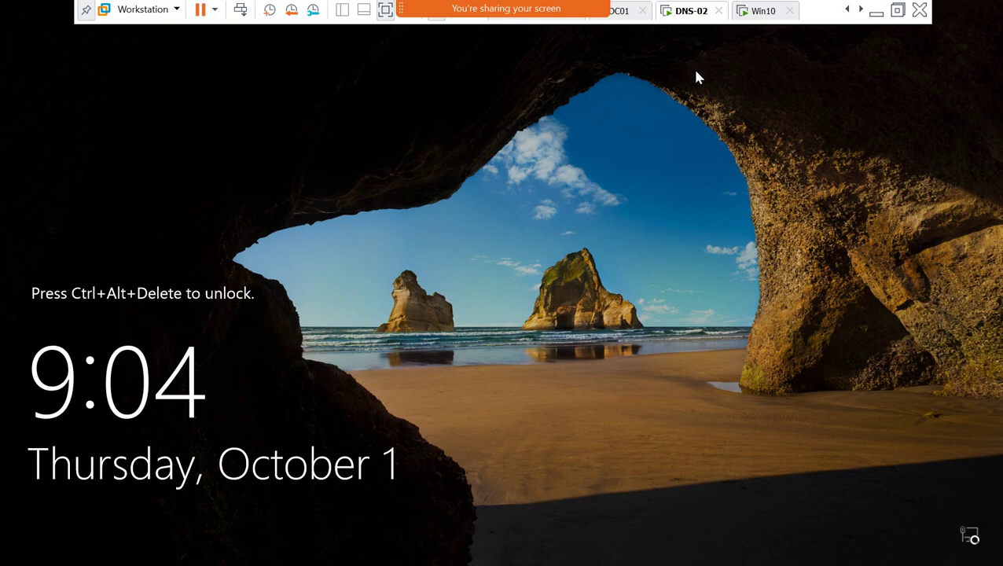
{"action": "left_click", "coordinate": [761, 16]}
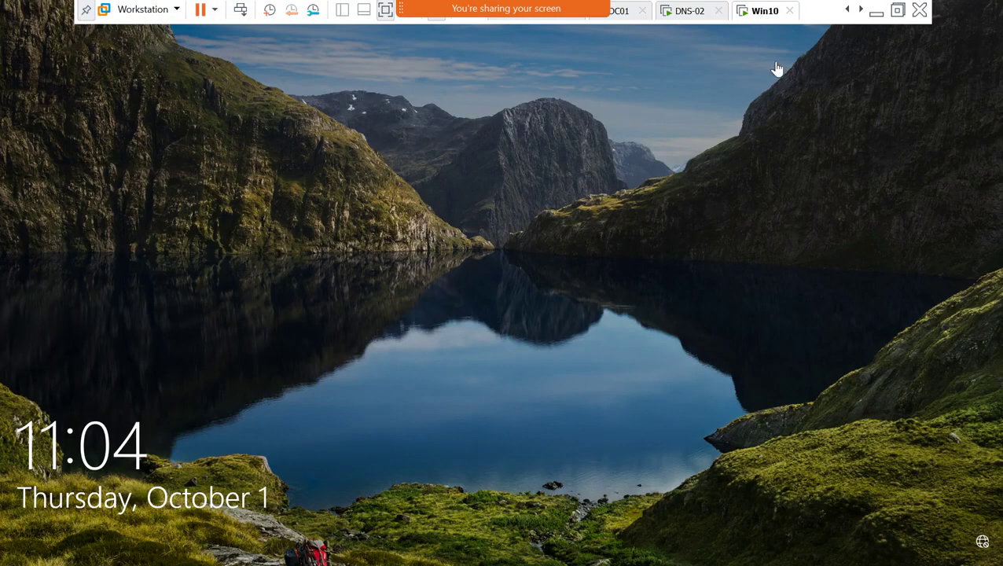
{"action": "left_click", "coordinate": [685, 12]}
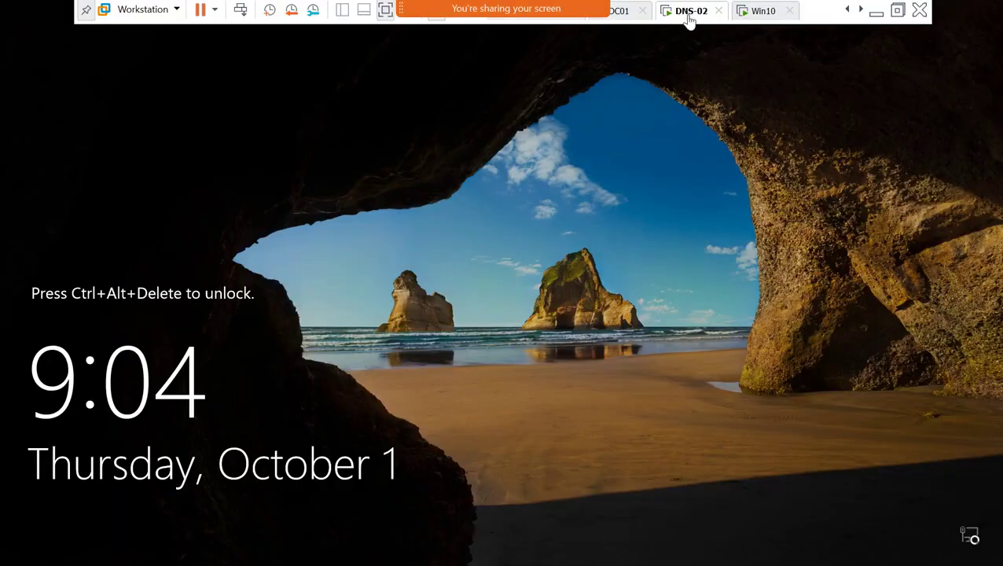
{"action": "left_click", "coordinate": [755, 17]}
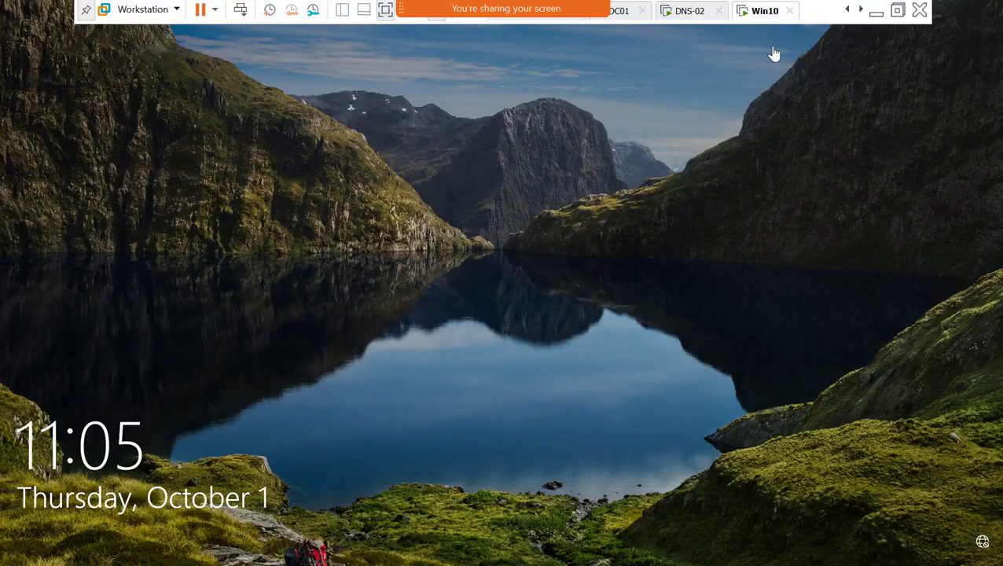
- Compare the DNS-02 and Win10 virtual machines by switching between them, and return to DNS Manager on DC01
{"action": "left_click", "coordinate": [683, 16]}
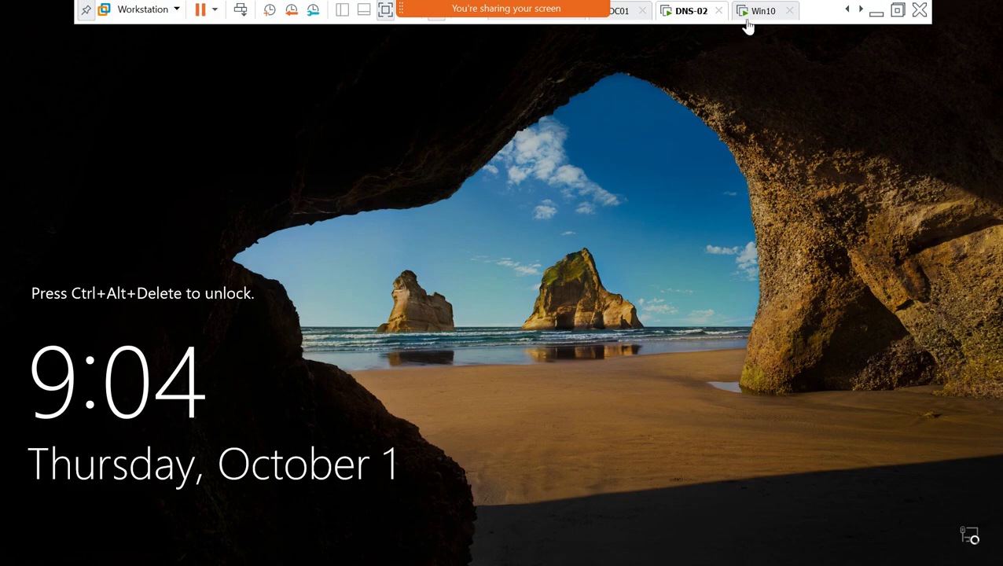
{"action": "left_click", "coordinate": [749, 23]}
{"action": "left_click", "coordinate": [690, 23]}
{"action": "left_click", "coordinate": [749, 22]}
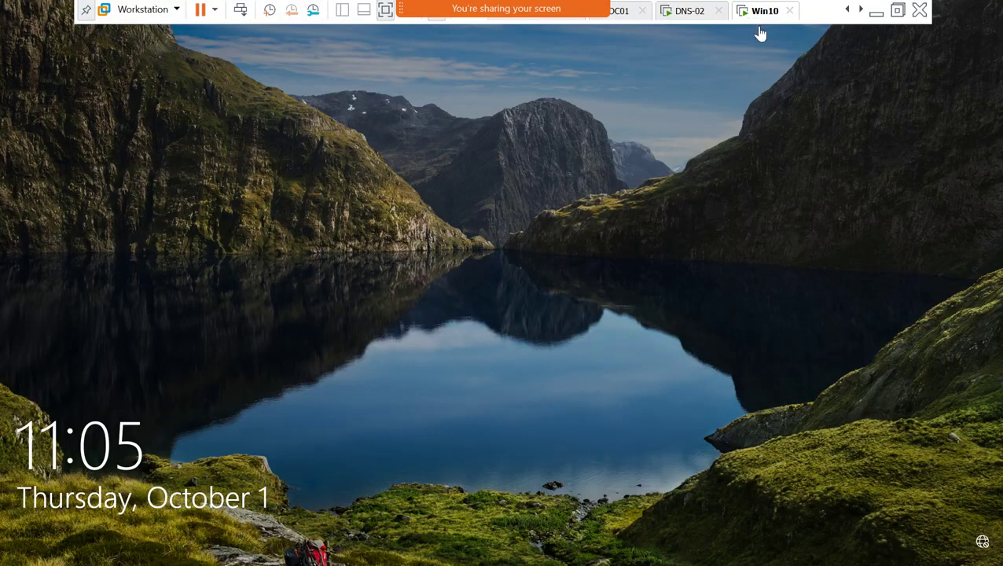
{"action": "left_click", "coordinate": [689, 22]}
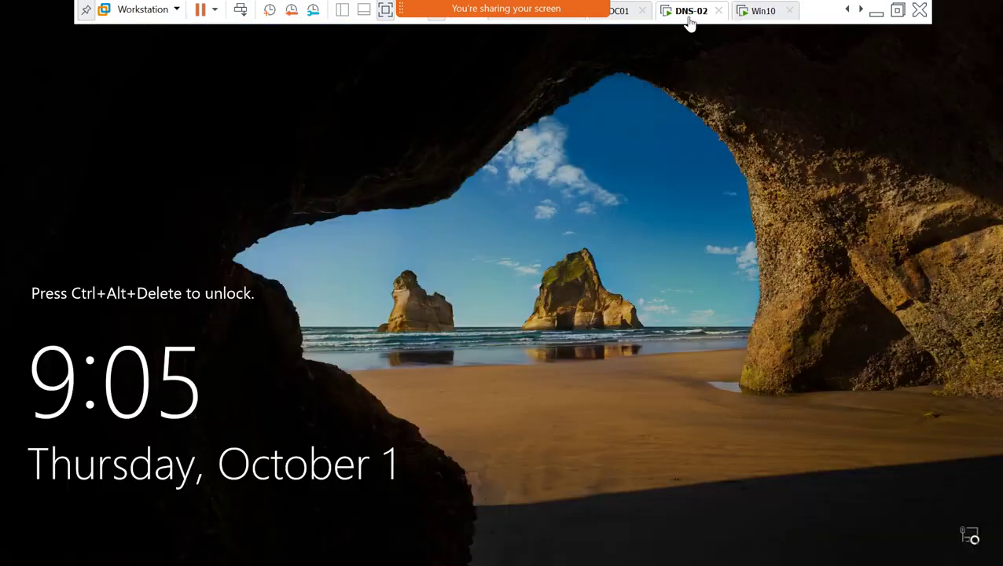
{"action": "left_click", "coordinate": [760, 12]}
{"action": "left_click", "coordinate": [691, 11]}
{"action": "left_click", "coordinate": [622, 11]}
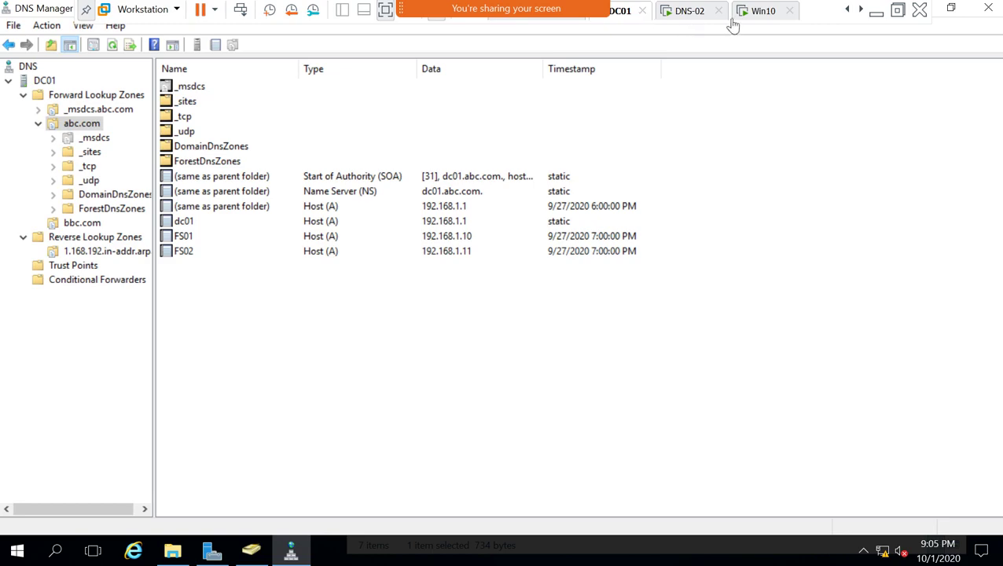
{"action": "left_click", "coordinate": [761, 13]}
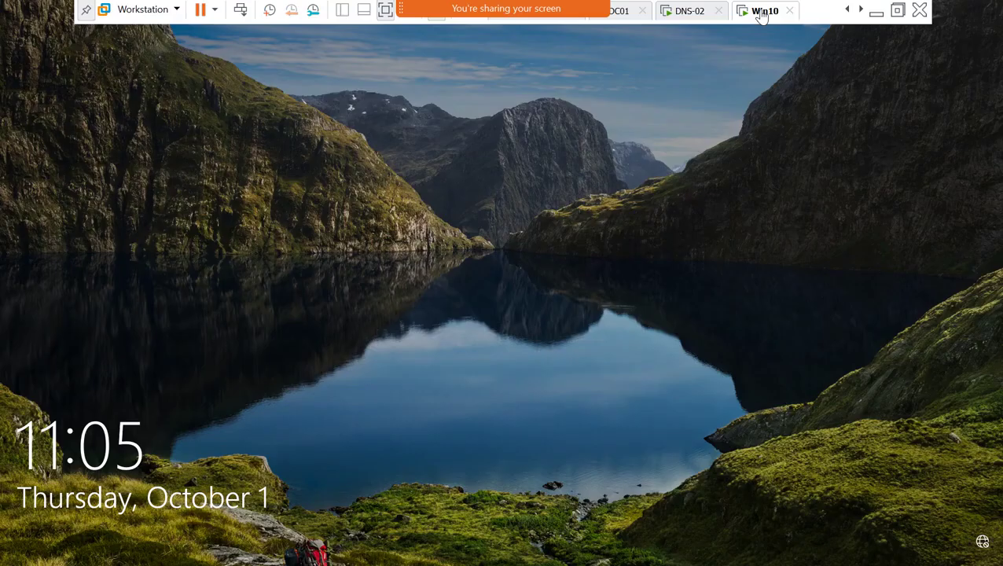
{"action": "left_click", "coordinate": [688, 11]}
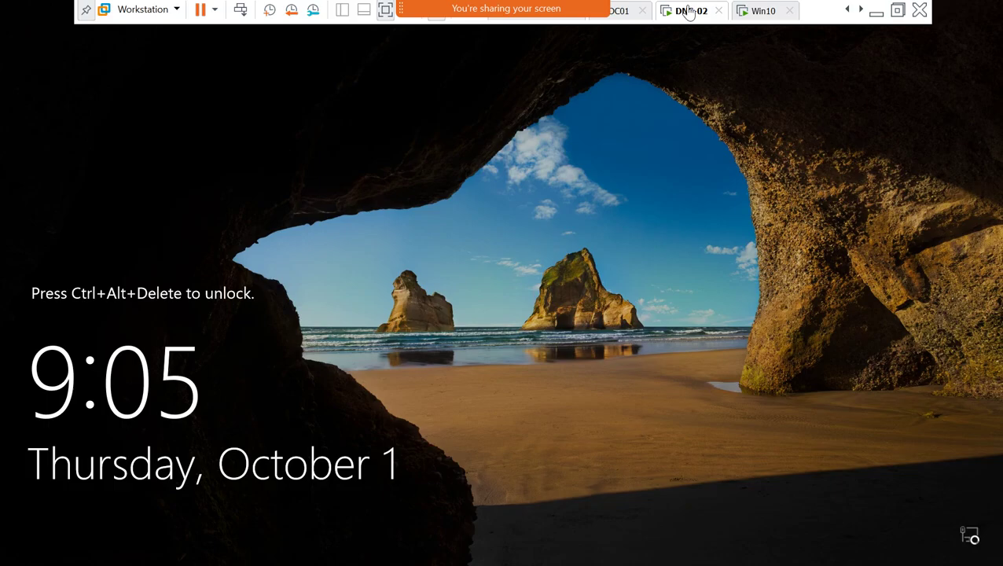
{"action": "left_click", "coordinate": [745, 14]}
{"action": "left_click", "coordinate": [686, 11]}
{"action": "left_click", "coordinate": [744, 14]}
{"action": "left_click", "coordinate": [626, 12]}
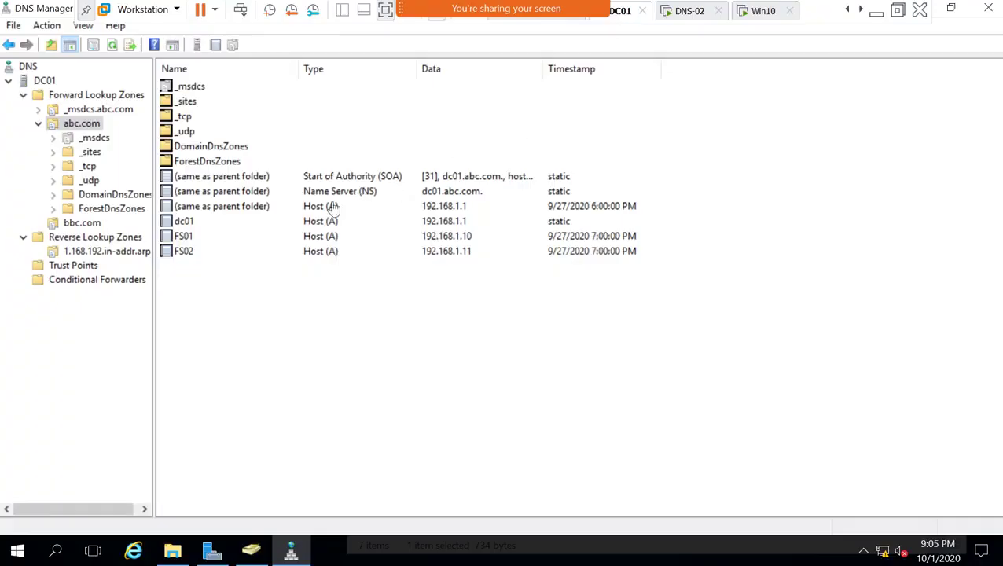
- Point out the FS02 host record in the abc.com zone, check the Win10 virtual machine, and clear the record selection on DC01
{"action": "left_click", "coordinate": [184, 258]}
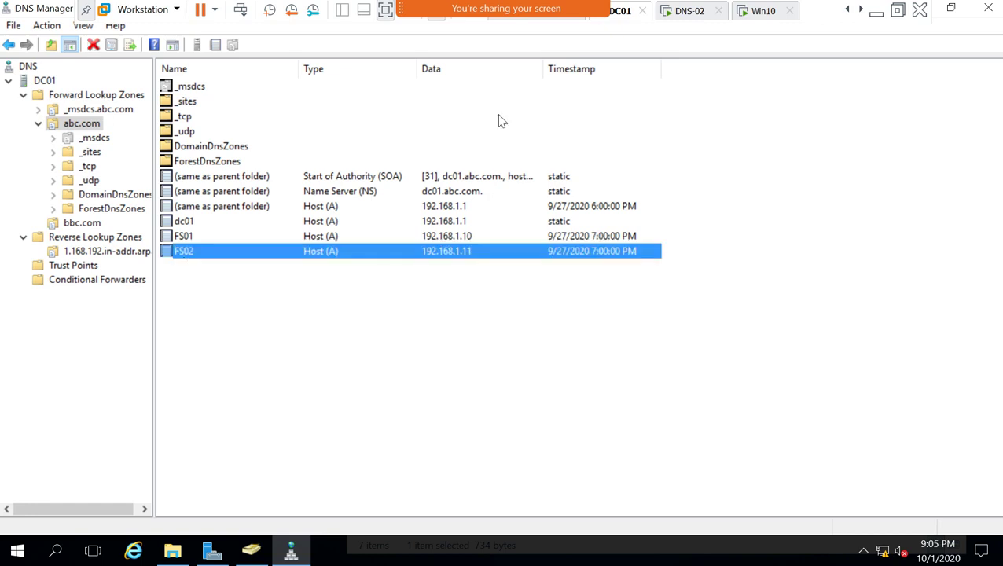
{"action": "left_click", "coordinate": [765, 11]}
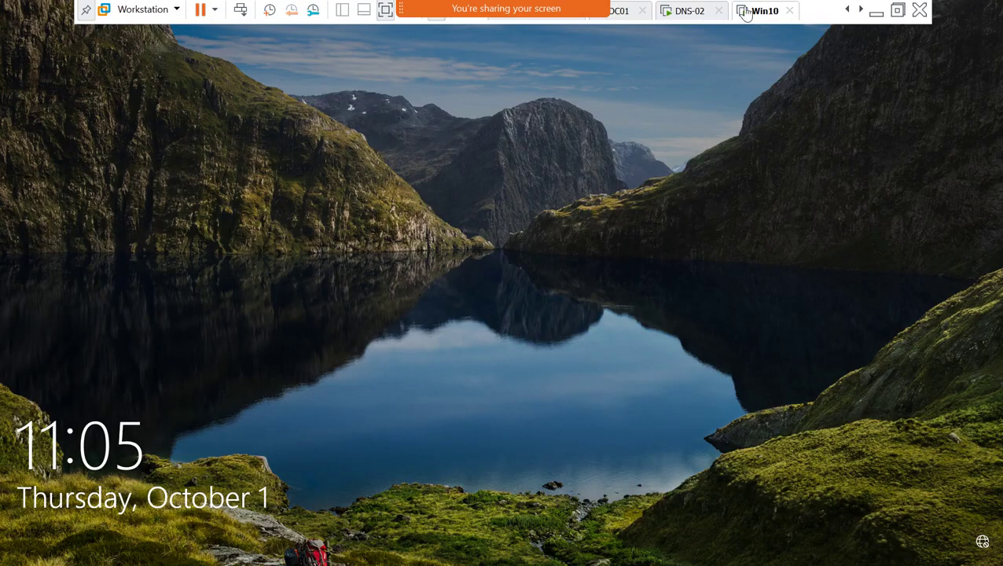
{"action": "left_click", "coordinate": [630, 12]}
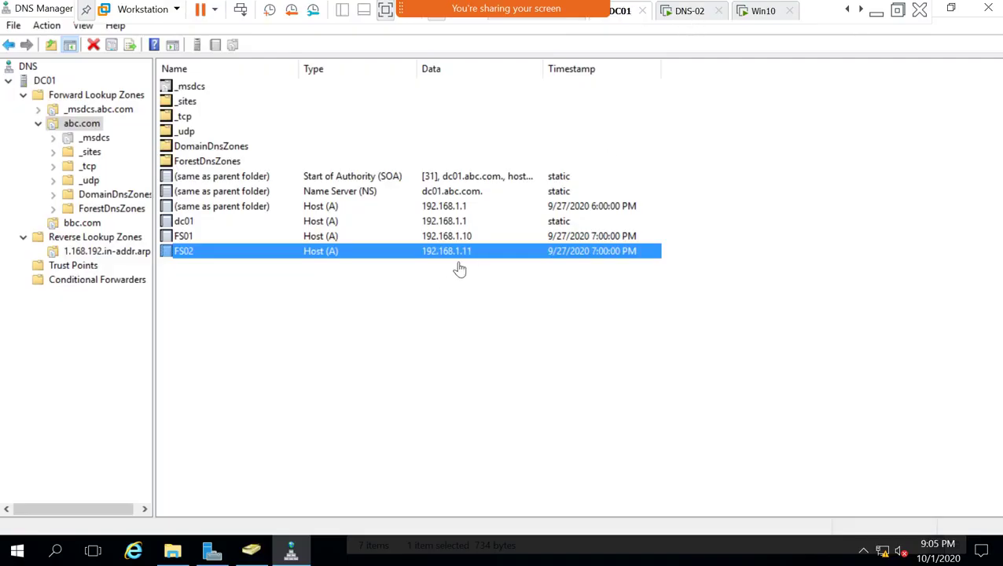
{"action": "left_click", "coordinate": [277, 302]}
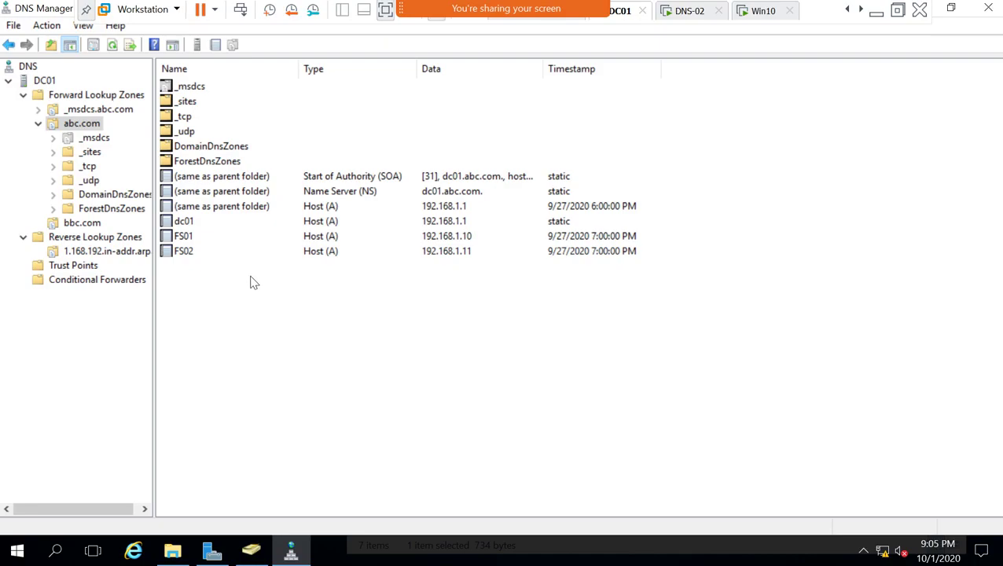
- Minimise the virtual machine window, hide the meeting's Participants list, and reopen the DC01 virtual machine
{"action": "left_click", "coordinate": [762, 18]}
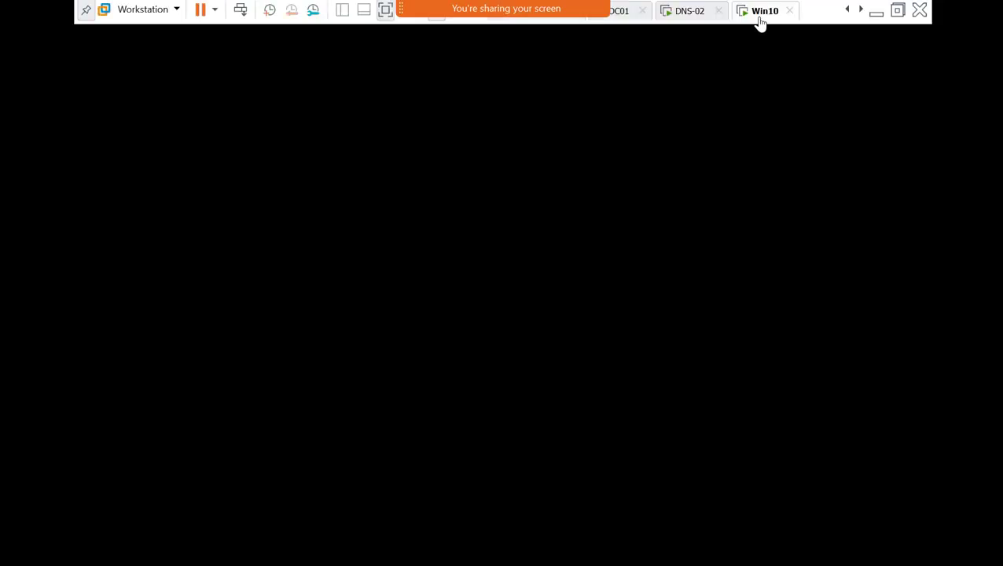
{"action": "left_click", "coordinate": [692, 14]}
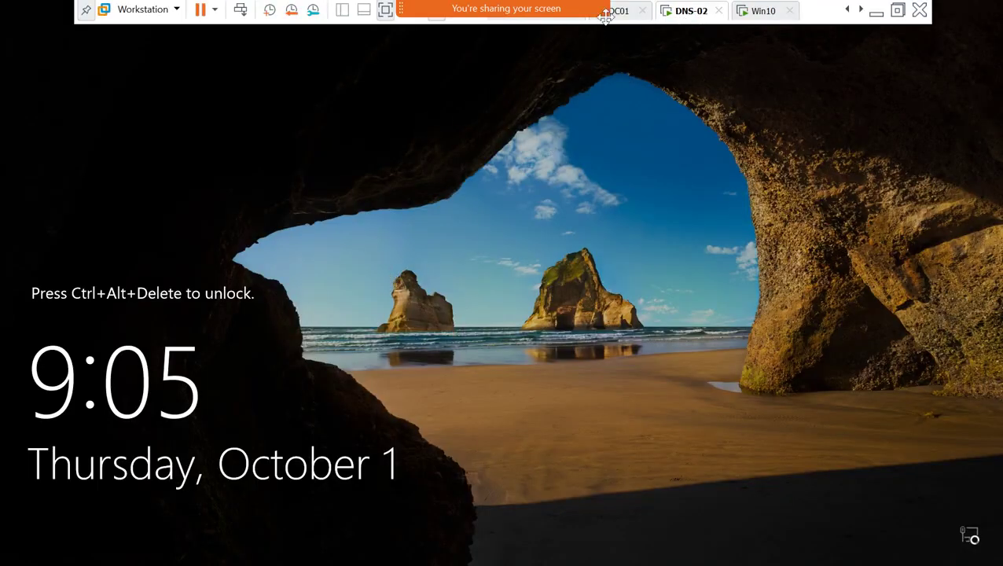
{"action": "mouse_move", "coordinate": [618, 11]}
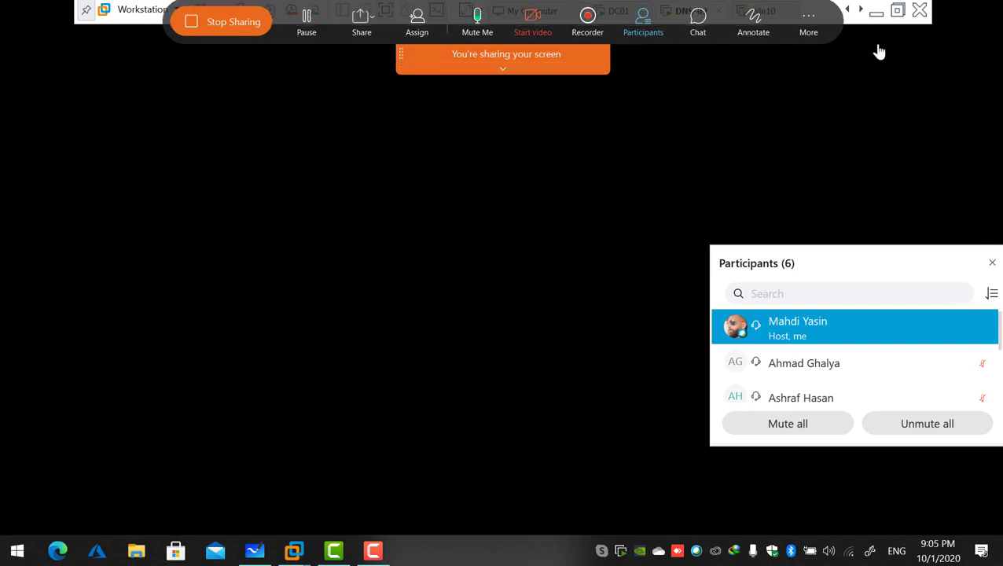
{"action": "left_click", "coordinate": [876, 12]}
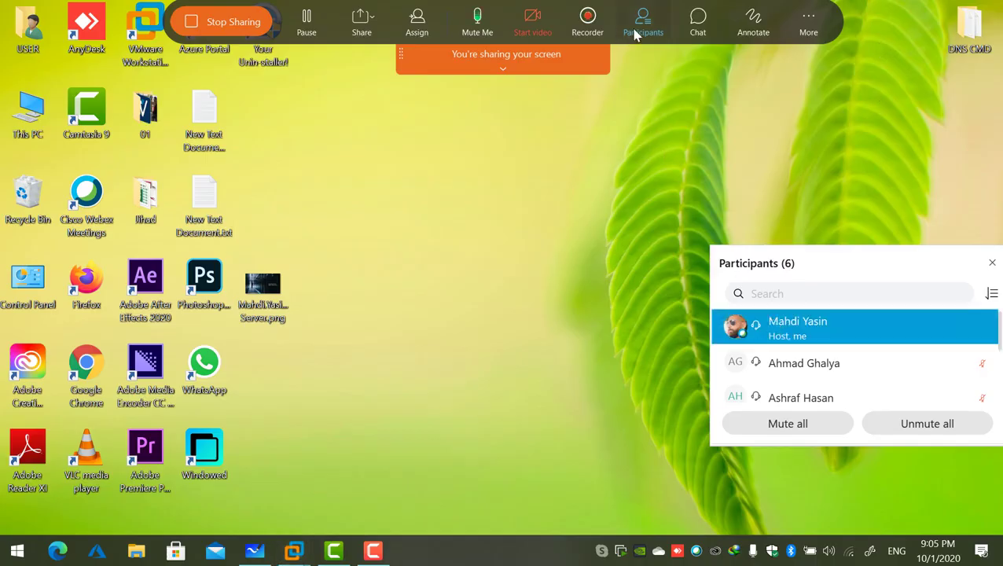
{"action": "left_click", "coordinate": [638, 30]}
{"action": "mouse_move", "coordinate": [297, 551]}
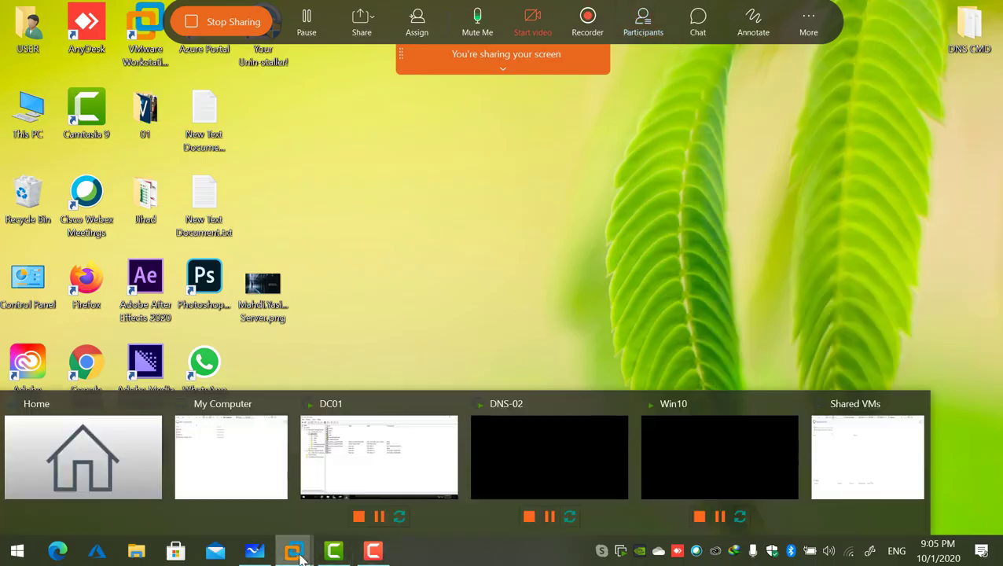
{"action": "left_click", "coordinate": [319, 472]}
- Show the blank New Host form for the abc.com zone and cancel it without adding a record
{"action": "right_click", "coordinate": [344, 301]}
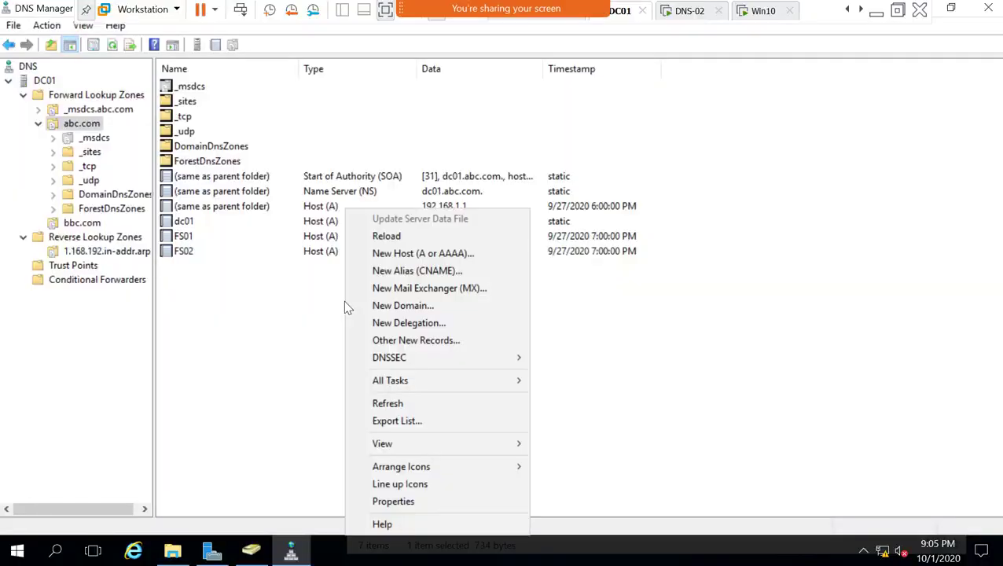
{"action": "left_click", "coordinate": [401, 253]}
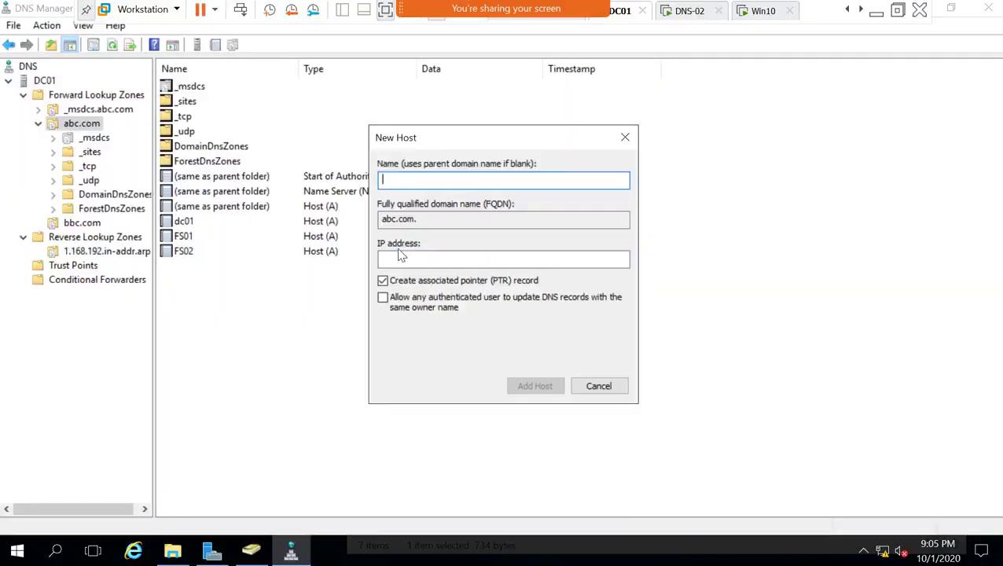
{"action": "left_click", "coordinate": [591, 385]}
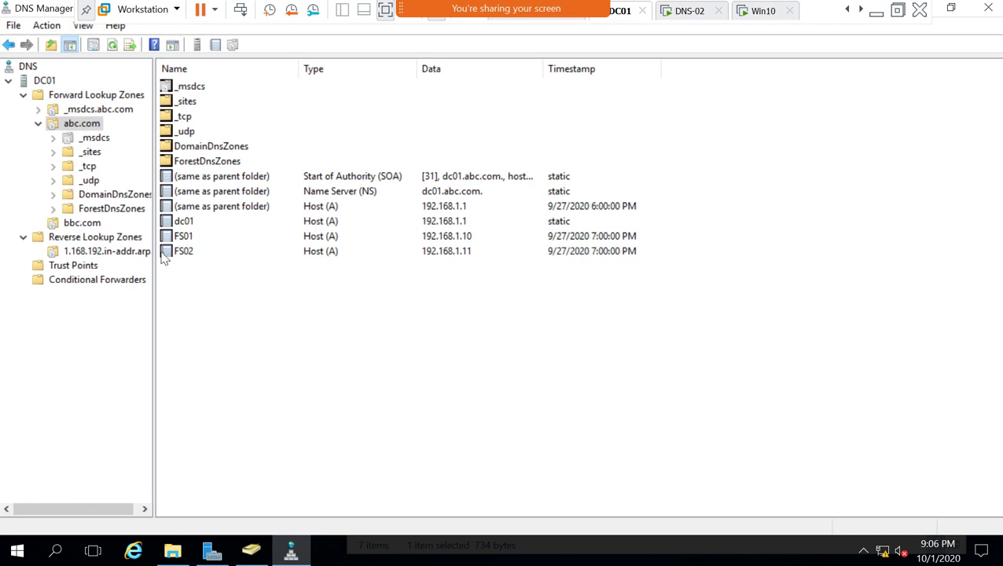
- Open the aging and scavenging settings from the abc.com zone's properties
{"action": "right_click", "coordinate": [82, 127]}
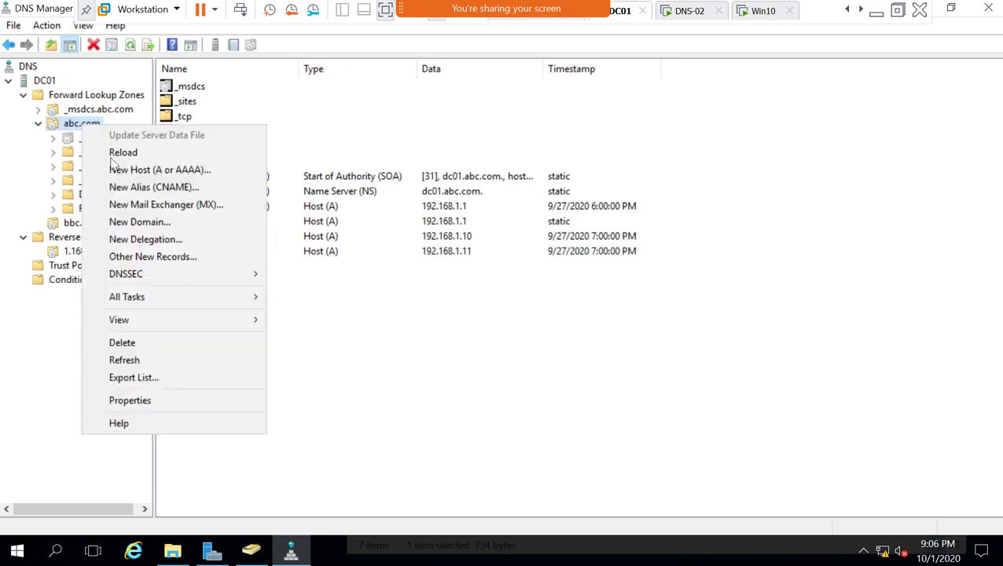
{"action": "left_click", "coordinate": [180, 392]}
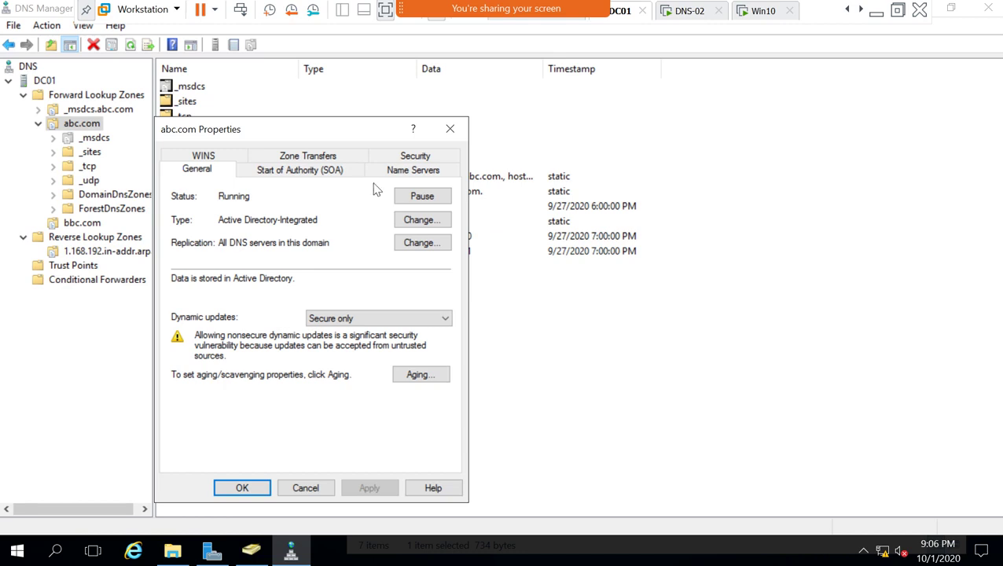
{"action": "left_click", "coordinate": [429, 370]}
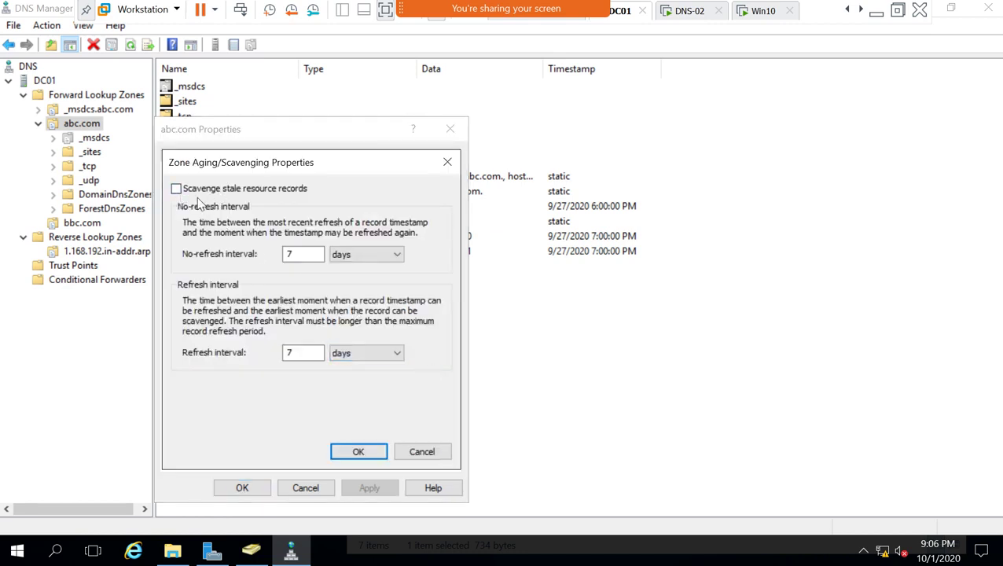
- Try other No-refresh interval values, including 360 days, in the zone's aging settings and cancel the changes
{"action": "left_click", "coordinate": [350, 255]}
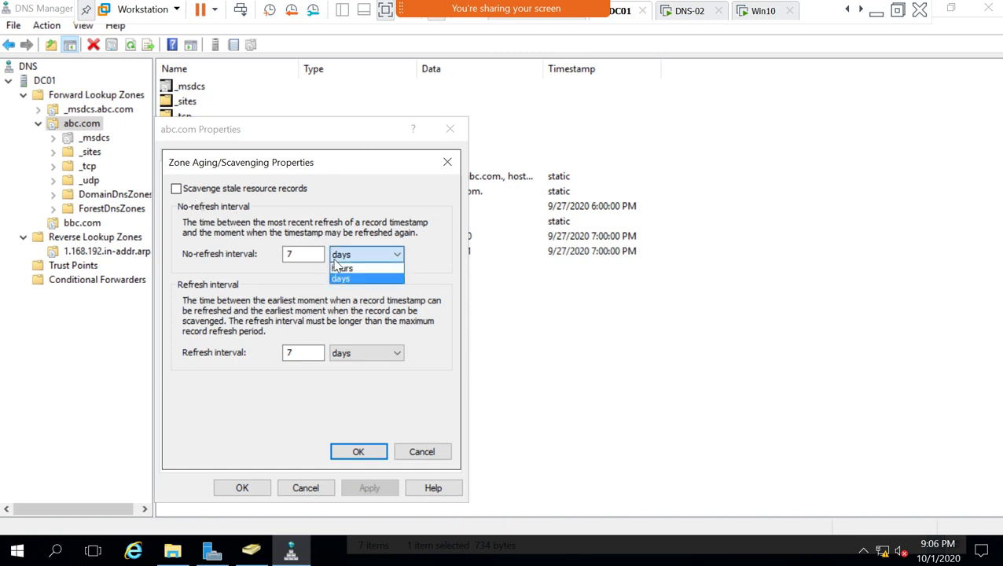
{"action": "double_click", "coordinate": [308, 255]}
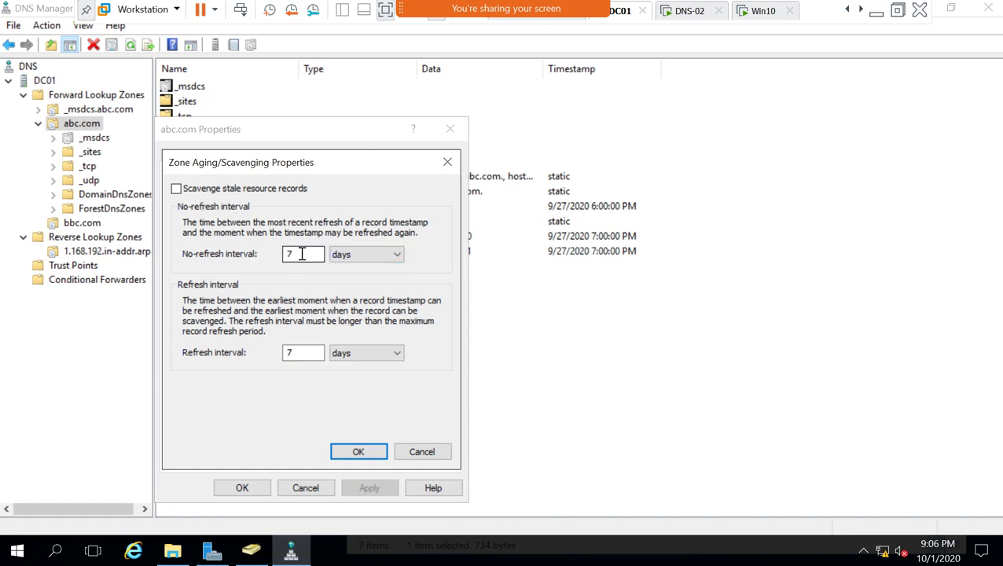
{"action": "type", "text": "1"}
{"action": "left_click_drag", "start_coordinate": [306, 253], "coordinate": [274, 253]}
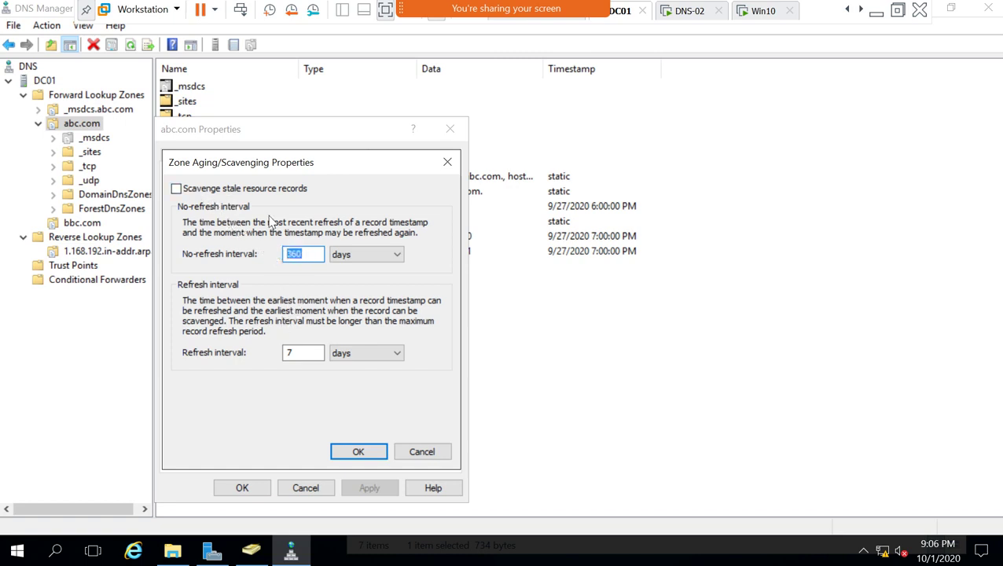
{"action": "type", "text": "1"}
{"action": "key", "text": "BackSpace"}
{"action": "key", "text": "BackSpace"}
{"action": "key", "text": "BackSpace"}
{"action": "key", "text": "BackSpace"}
{"action": "key", "text": "BackSpace"}
{"action": "key", "text": "BackSpace"}
{"action": "key", "text": "BackSpace"}
{"action": "key", "text": "BackSpace"}
{"action": "left_click", "coordinate": [421, 452]}
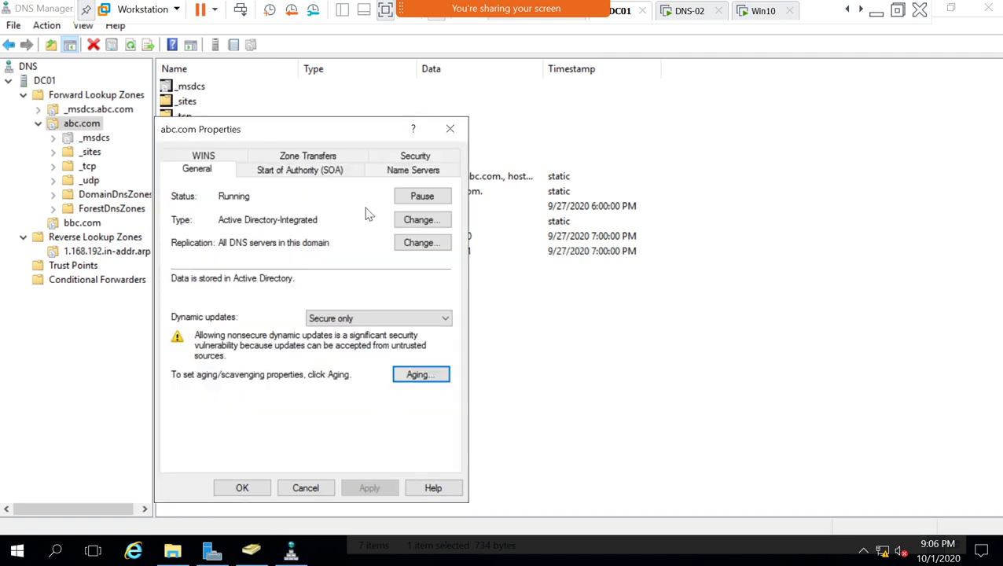
- Review the abc.com zone's Start of Authority and name server settings and the security permissions of Domain Admins and DnsAdmins
{"action": "left_click", "coordinate": [317, 170]}
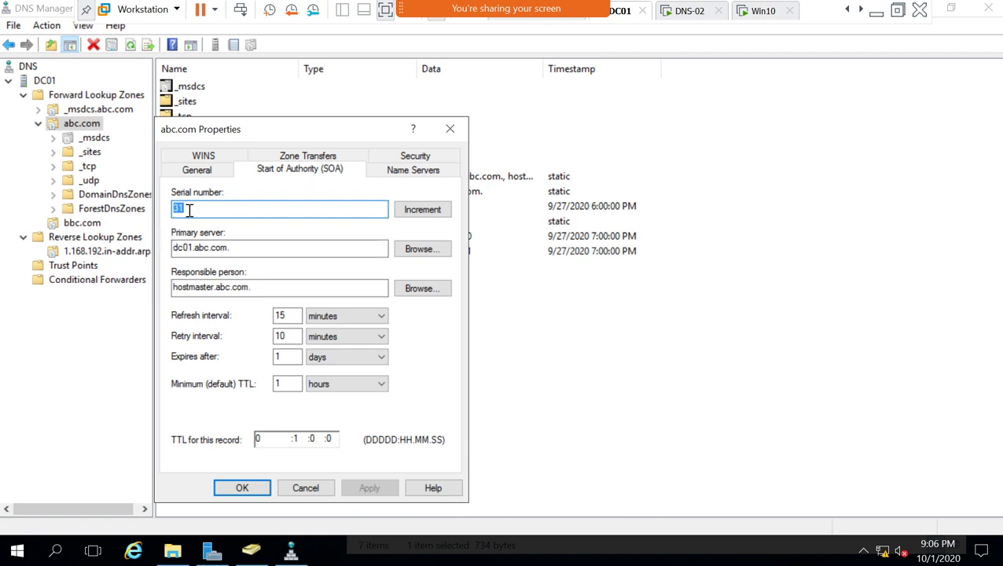
{"action": "left_click", "coordinate": [391, 171]}
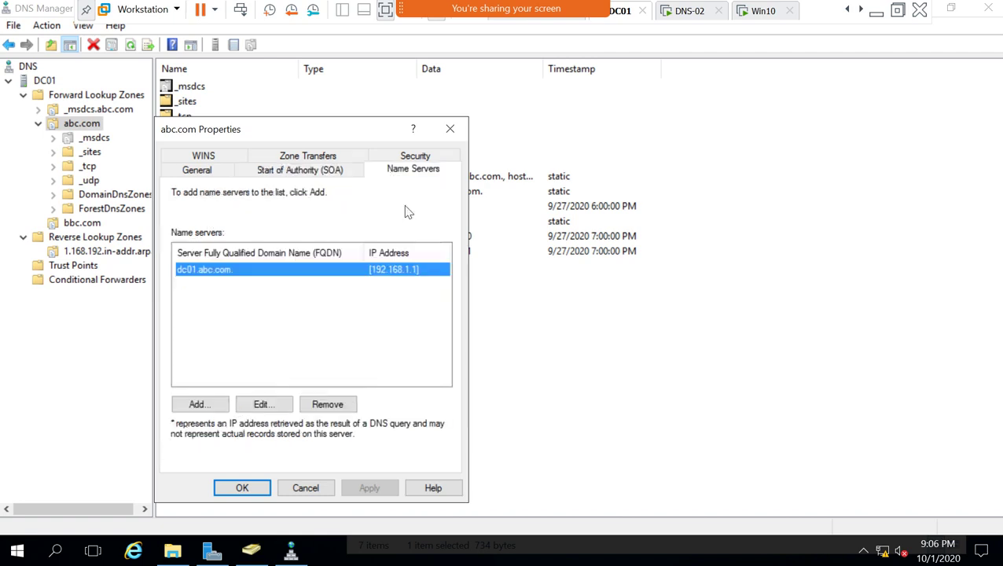
{"action": "left_click", "coordinate": [415, 160]}
{"action": "scroll", "coordinate": [234, 260], "scroll_direction": "down", "scroll_amount": 2}
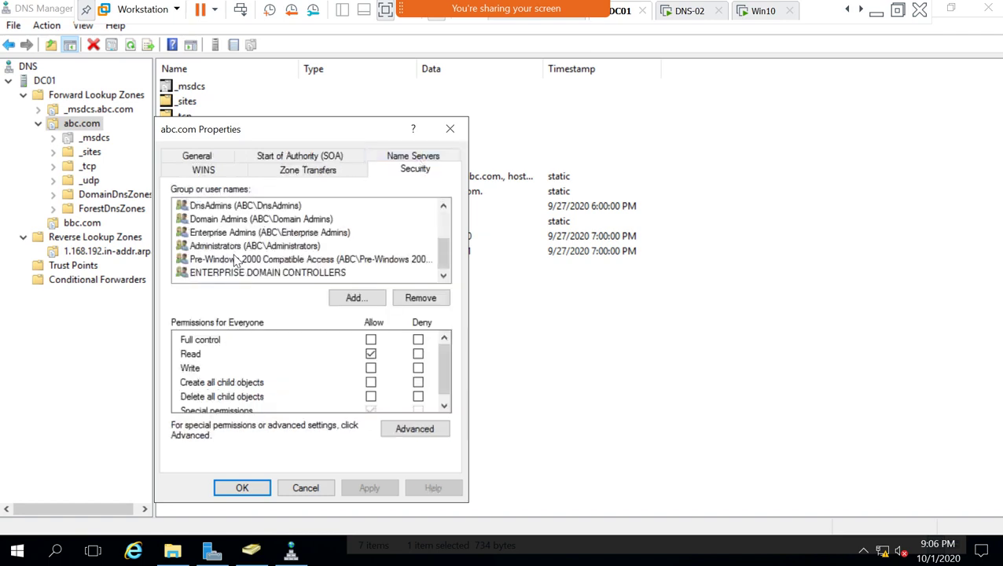
{"action": "left_click", "coordinate": [236, 222]}
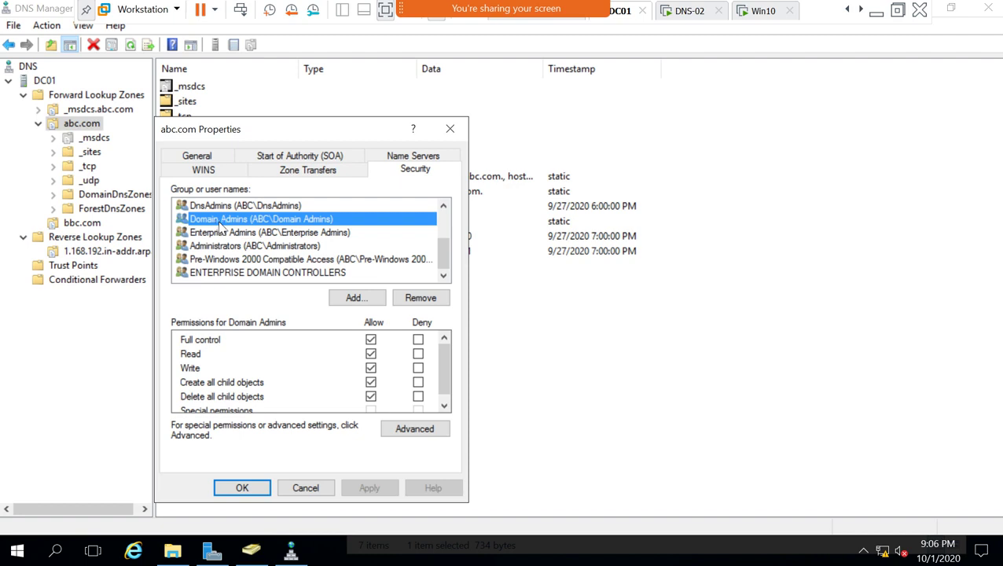
{"action": "left_click", "coordinate": [217, 208]}
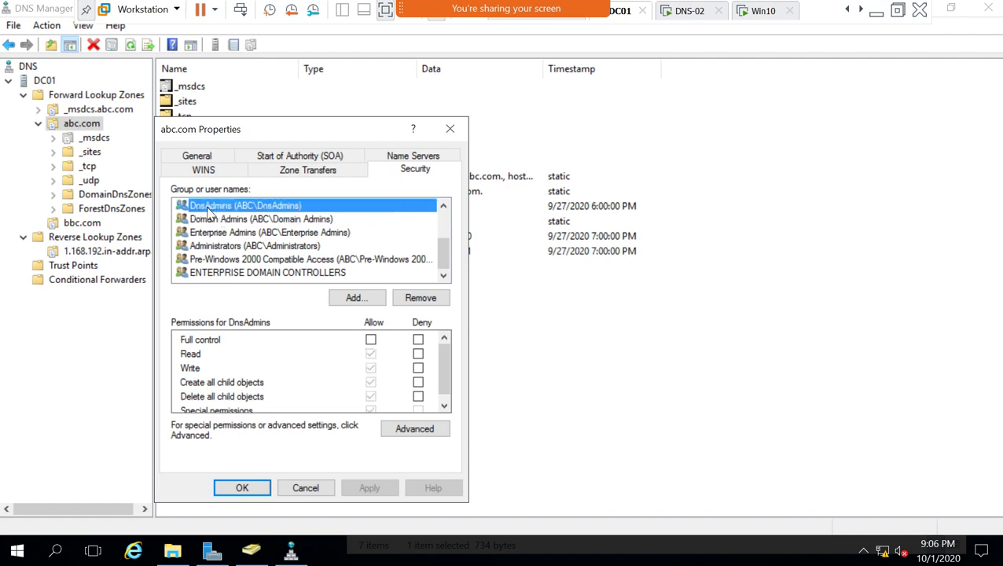
- Review the abc.com zone's zone transfer settings and return to its Start of Authority (SOA) settings
{"action": "left_click", "coordinate": [331, 156]}
{"action": "left_click", "coordinate": [316, 157]}
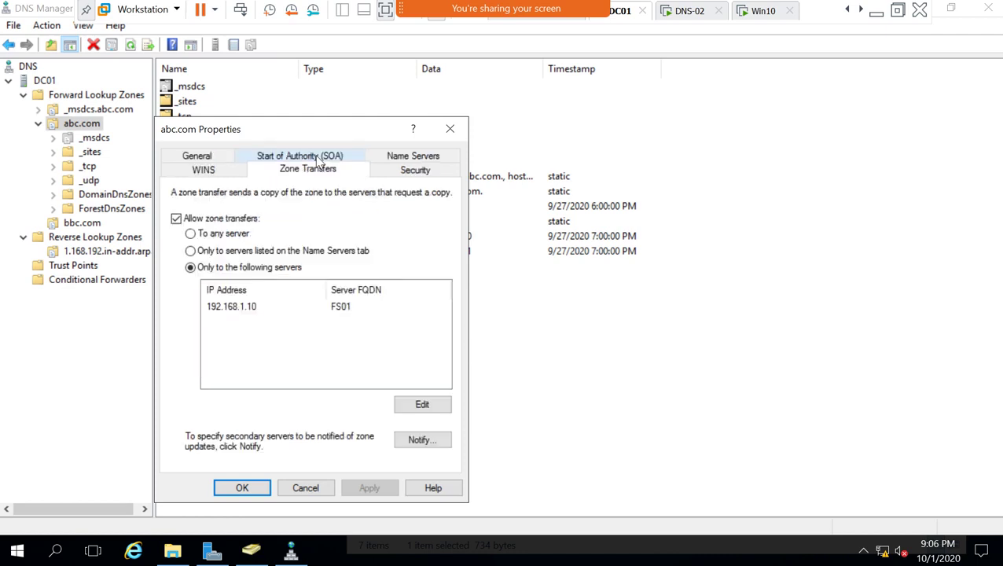
{"action": "left_click", "coordinate": [301, 162]}
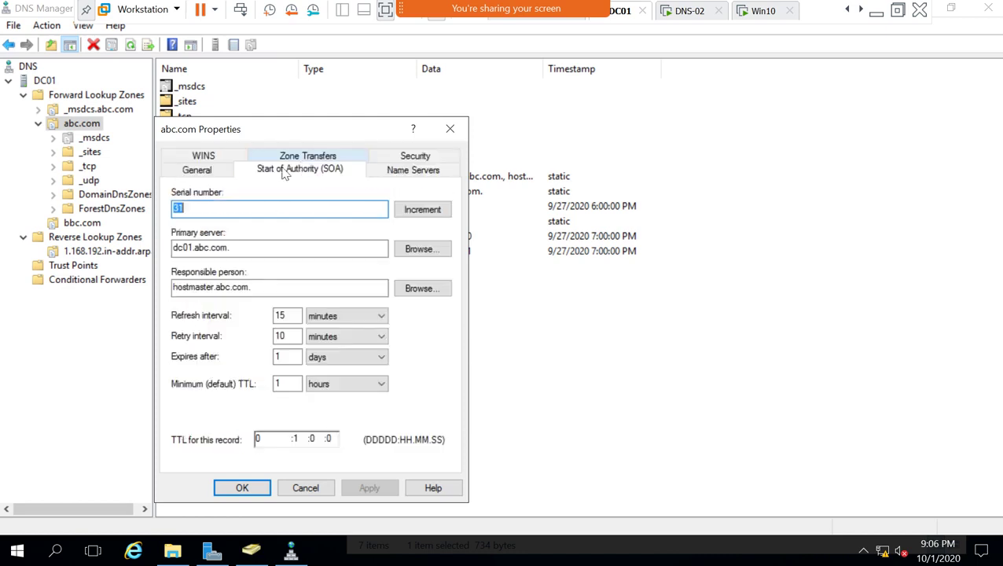
- Enable WINS forward lookup for the abc.com zone, enter 192.168.1.1 as the WINS server address, and view the advanced time-out settings without changing them
{"action": "left_click", "coordinate": [197, 170]}
{"action": "left_click", "coordinate": [202, 158]}
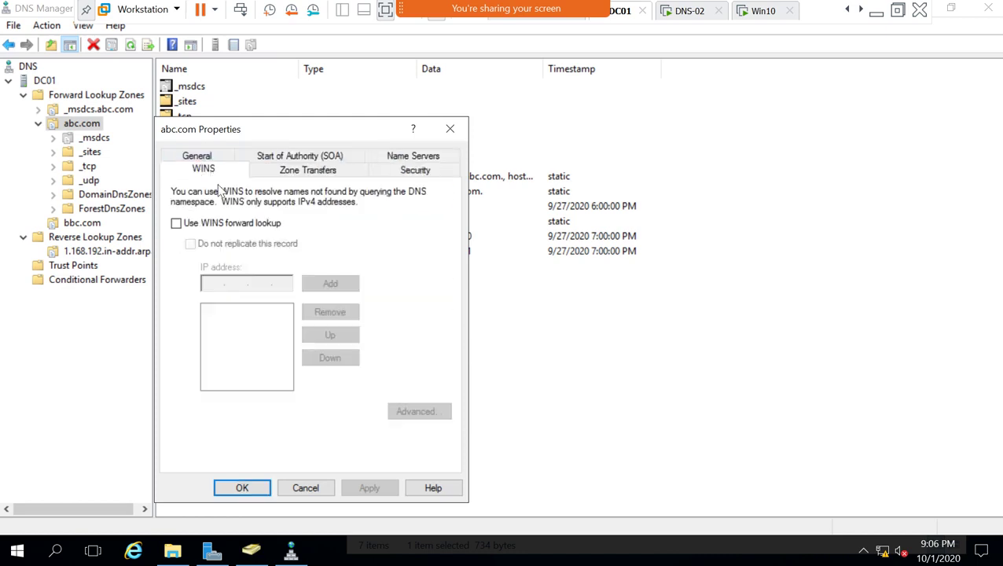
{"action": "left_click", "coordinate": [247, 227]}
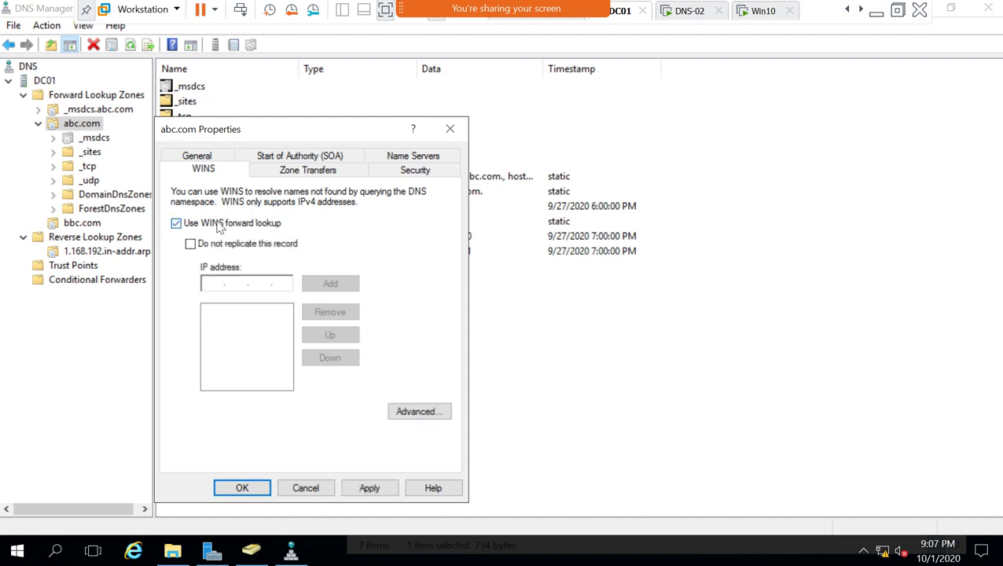
{"action": "left_click", "coordinate": [244, 244]}
{"action": "left_click", "coordinate": [191, 244]}
{"action": "left_click", "coordinate": [214, 277]}
{"action": "type", "text": "192.168.1.1"}
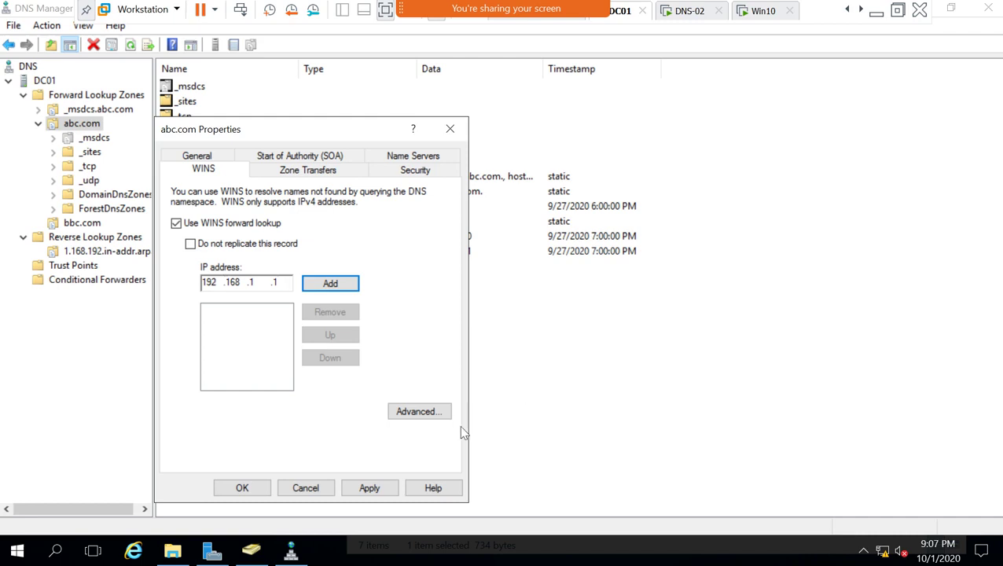
{"action": "left_click", "coordinate": [419, 411]}
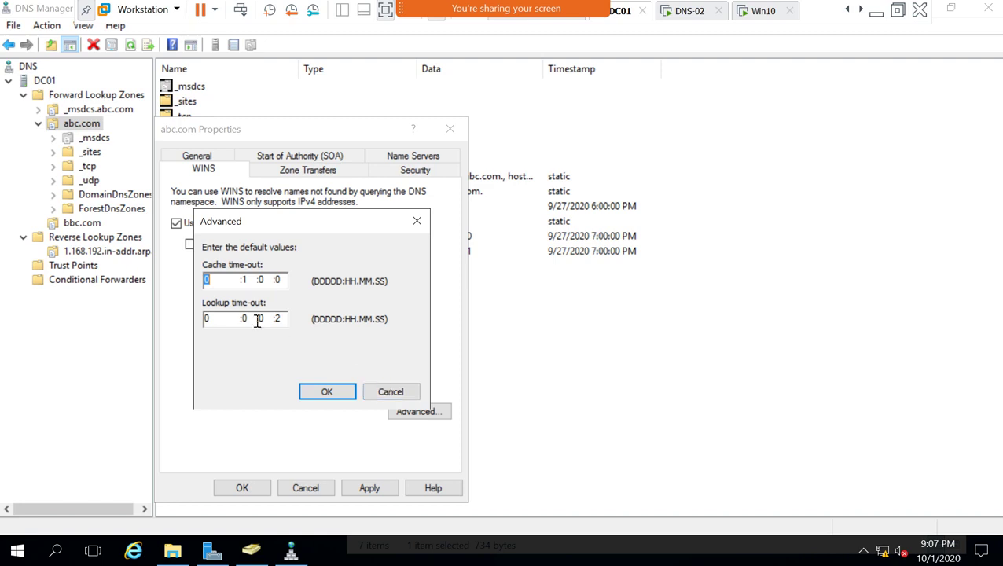
{"action": "left_click", "coordinate": [397, 389]}
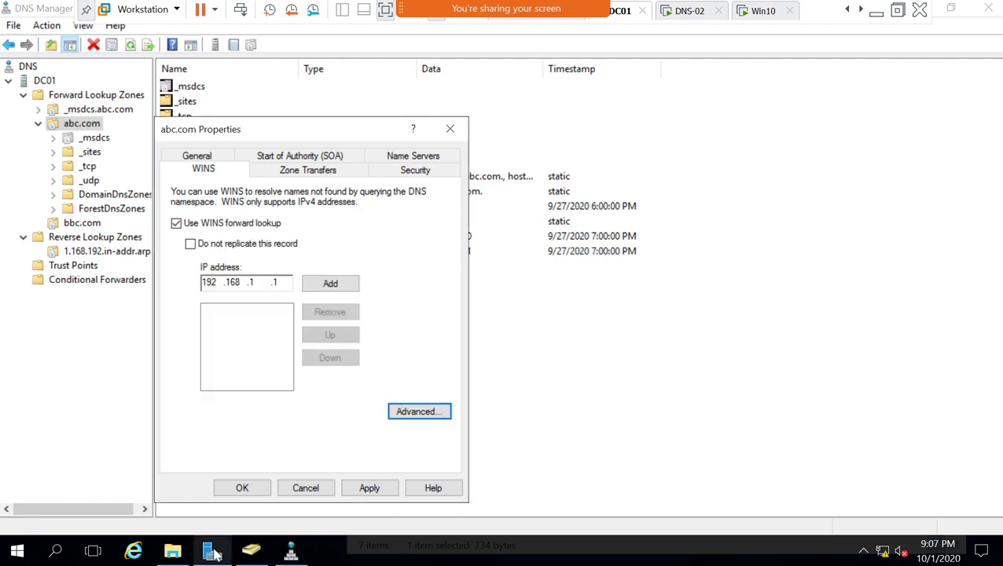
- Switch to Active Directory Users and Computers and examine the membership of the DnsUpdateProxy group in the Users container without adding anyone
{"action": "left_click", "coordinate": [251, 550]}
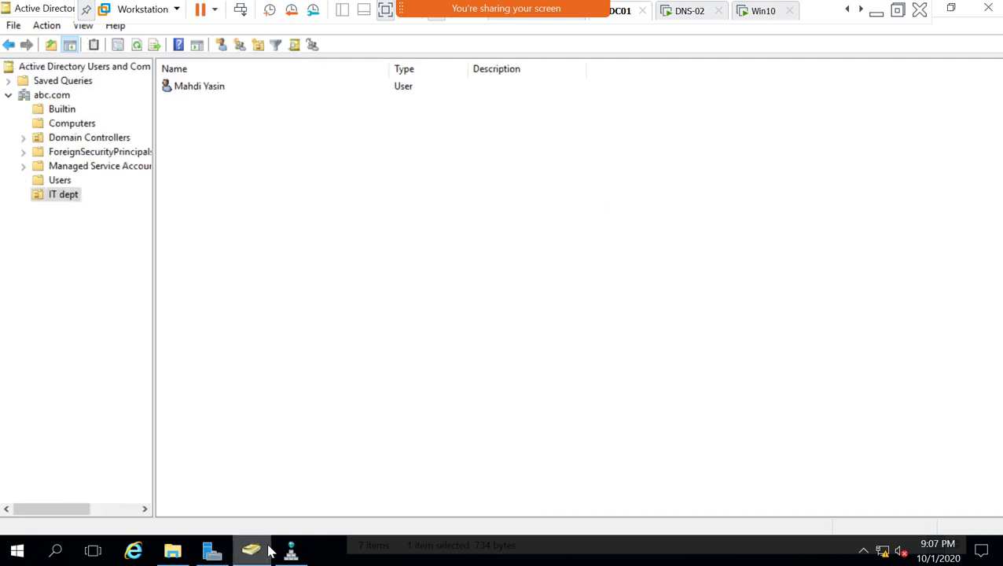
{"action": "left_click", "coordinate": [59, 182]}
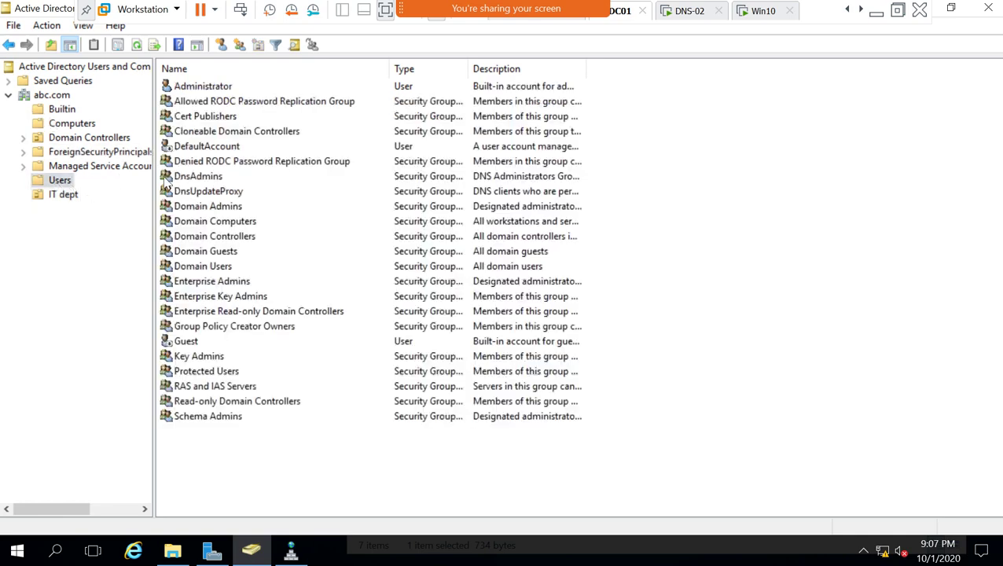
{"action": "left_click", "coordinate": [226, 196]}
{"action": "double_click", "coordinate": [225, 197]}
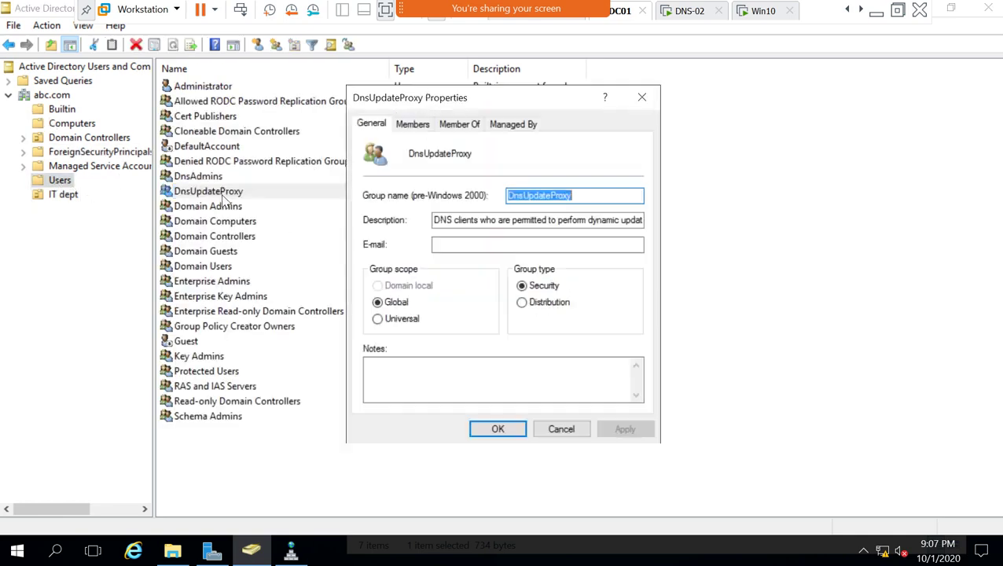
{"action": "left_click", "coordinate": [409, 127]}
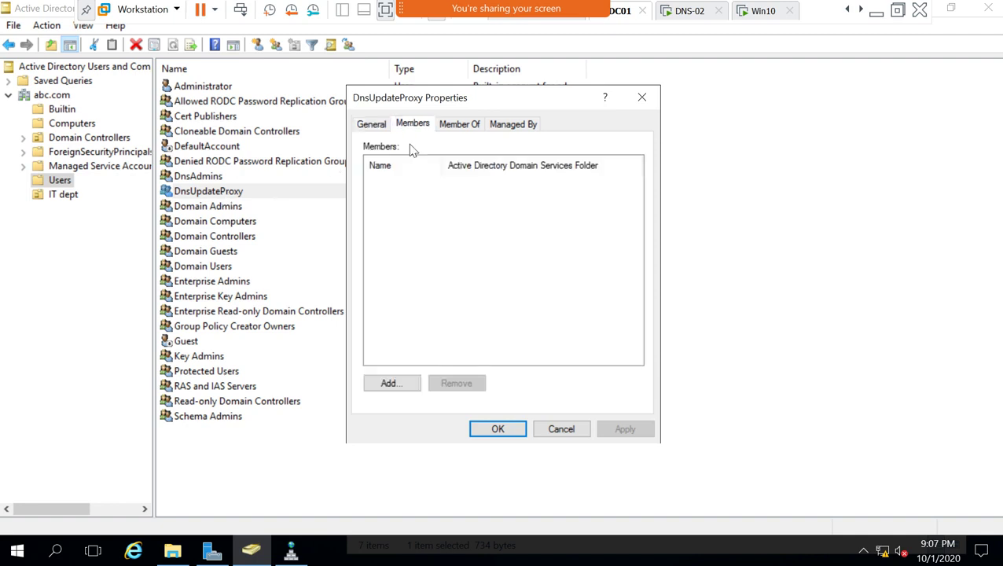
{"action": "left_click", "coordinate": [388, 383]}
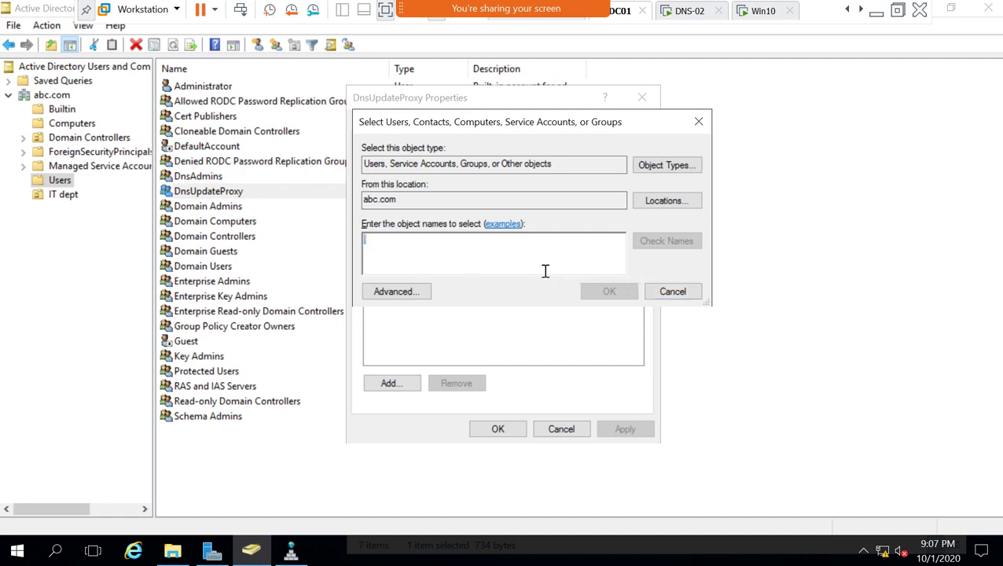
{"action": "left_click", "coordinate": [672, 291]}
{"action": "left_click", "coordinate": [561, 428]}
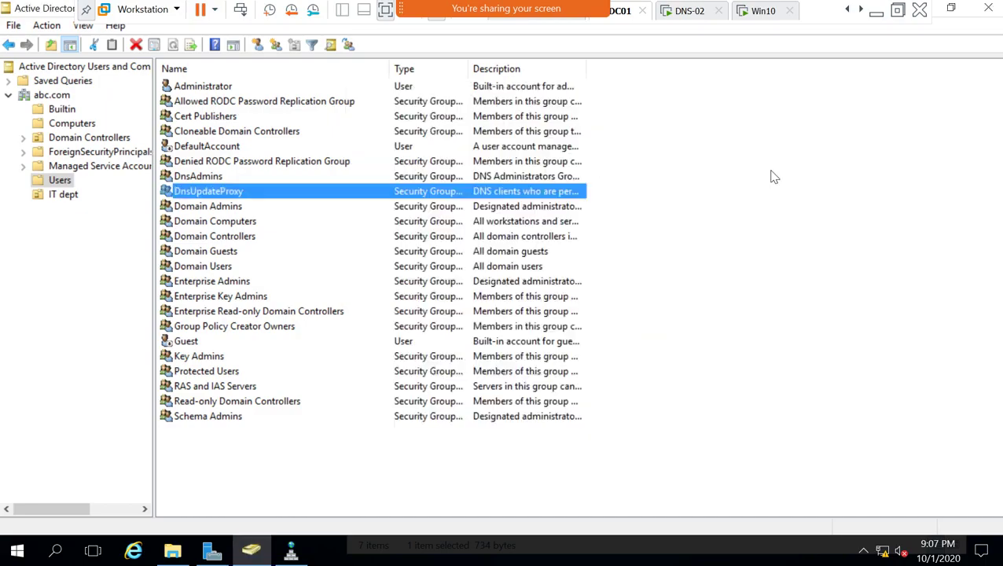
- Switch to Microsoft Whiteboard and, with the green pen, draw a box labelled DHCP connected by a line to a small client oval
{"action": "left_click", "coordinate": [875, 12]}
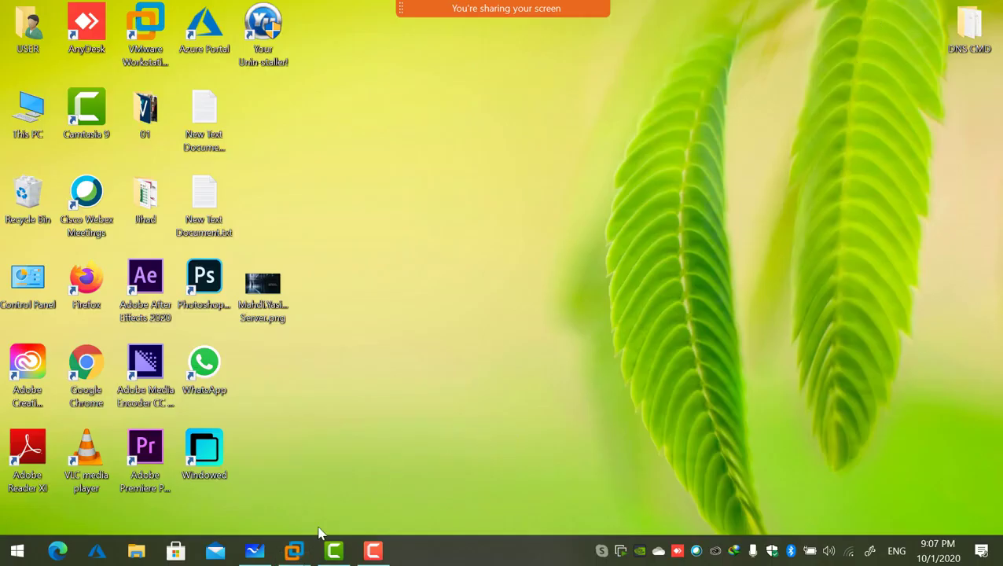
{"action": "left_click", "coordinate": [264, 551]}
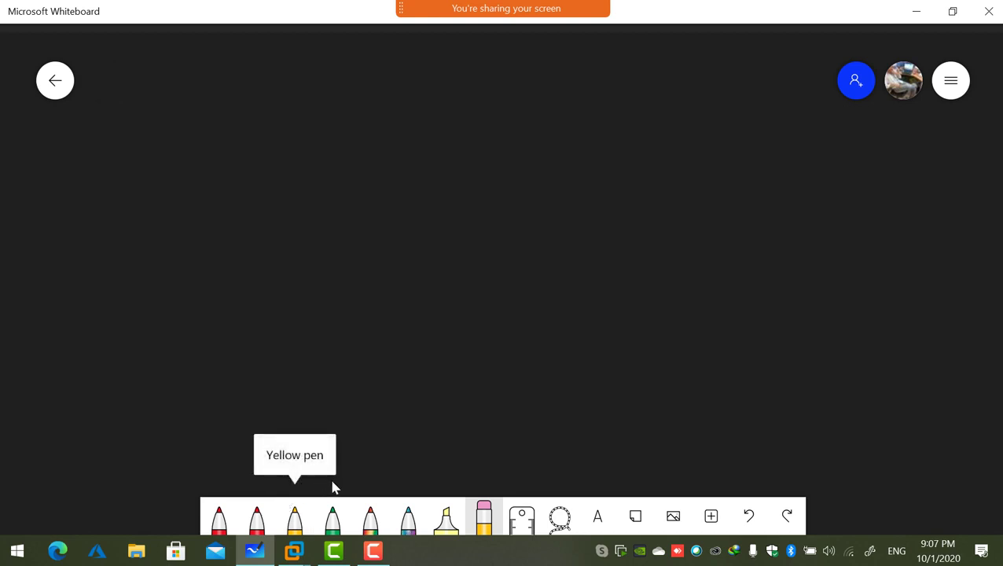
{"action": "left_click", "coordinate": [332, 515]}
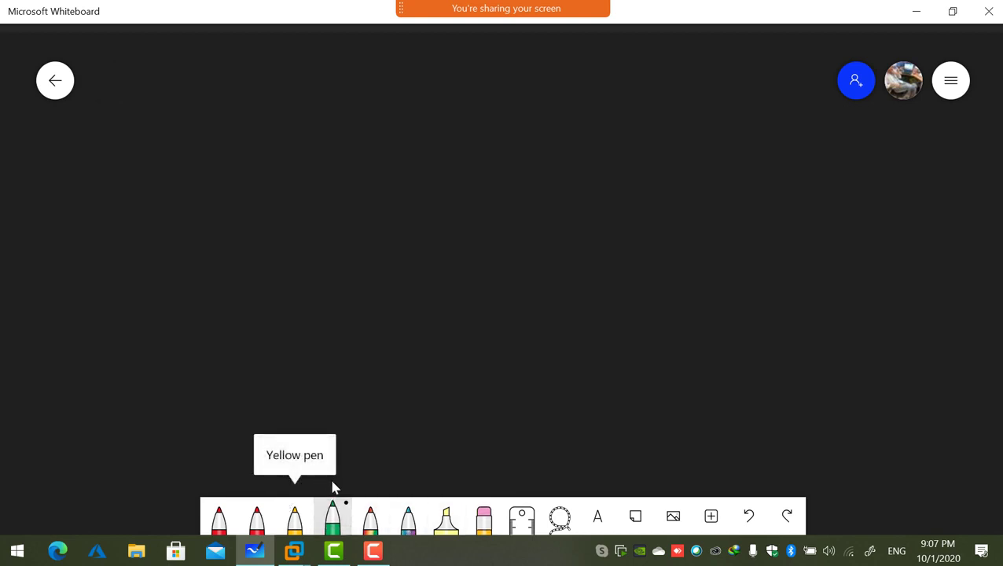
{"action": "mouse_move", "coordinate": [805, 317]}
{"action": "left_mouse_down"}
{"action": "mouse_move", "coordinate": [740, 346]}
{"action": "mouse_move", "coordinate": [784, 325]}
{"action": "left_mouse_up"}
{"action": "left_click_drag", "start_coordinate": [630, 252], "coordinate": [764, 331]}
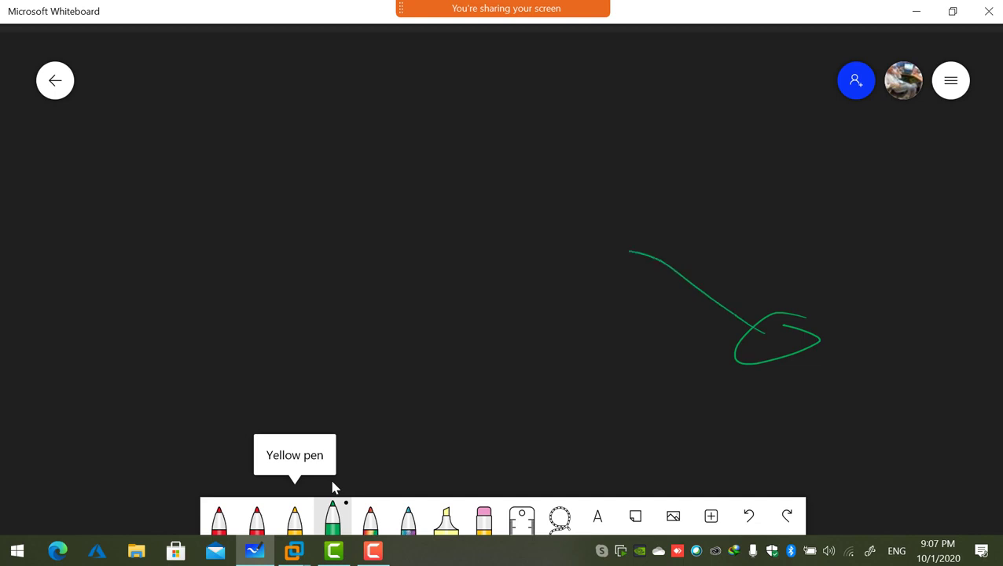
{"action": "left_click_drag", "start_coordinate": [611, 166], "coordinate": [615, 179]}
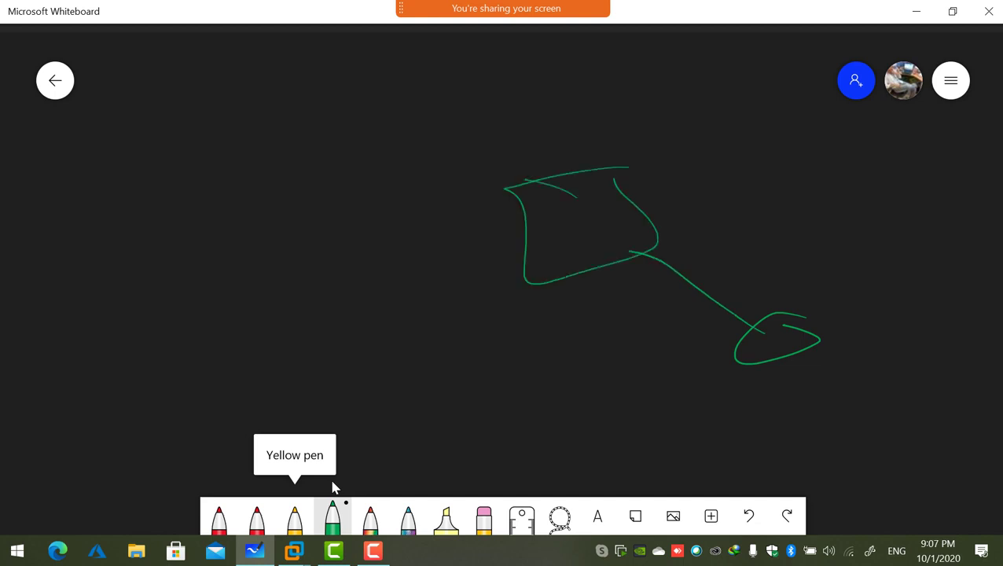
{"action": "mouse_move", "coordinate": [507, 132]}
{"action": "left_mouse_down"}
{"action": "mouse_move", "coordinate": [534, 143]}
{"action": "mouse_move", "coordinate": [561, 121]}
{"action": "mouse_move", "coordinate": [604, 168]}
{"action": "left_mouse_up"}
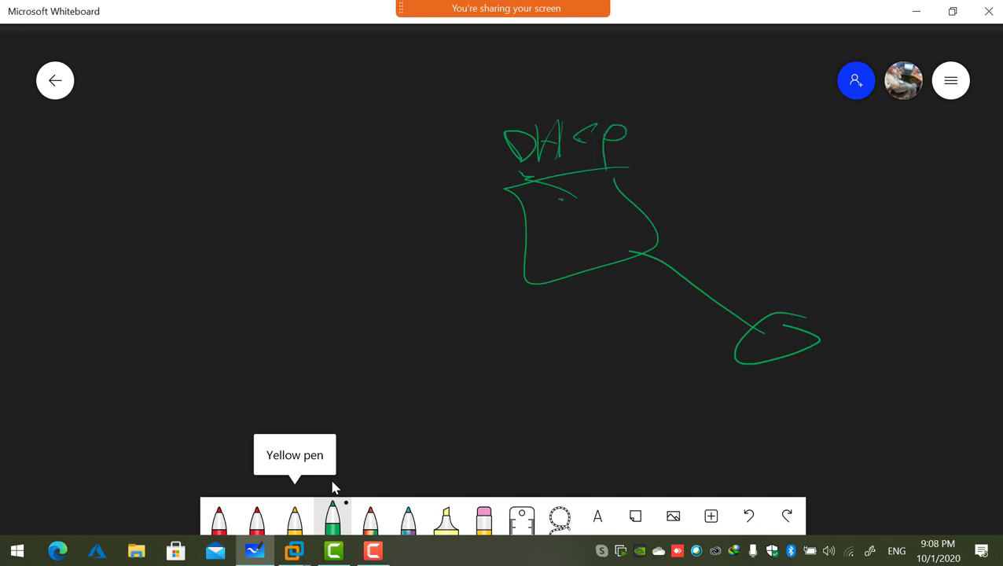
- Draw a DNS box linked to the DHCP box, add arrows from the client through DHCP to DNS, and write "record" inside it
{"action": "left_click_drag", "start_coordinate": [563, 200], "coordinate": [313, 228]}
{"action": "mouse_move", "coordinate": [264, 184]}
{"action": "left_mouse_down"}
{"action": "mouse_move", "coordinate": [135, 327]}
{"action": "mouse_move", "coordinate": [244, 184]}
{"action": "left_mouse_up"}
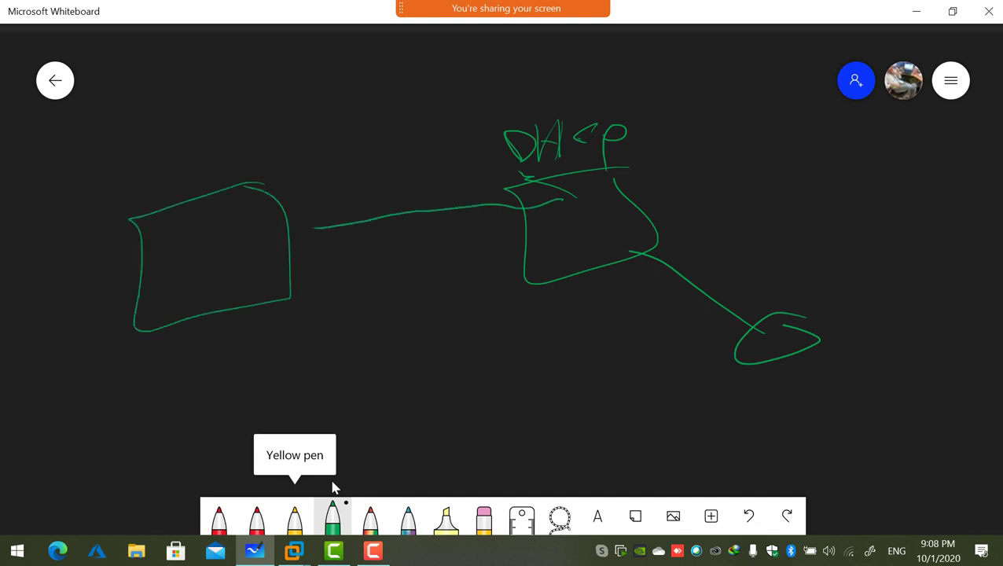
{"action": "mouse_move", "coordinate": [135, 214]}
{"action": "left_mouse_down"}
{"action": "mouse_move", "coordinate": [212, 138]}
{"action": "mouse_move", "coordinate": [251, 164]}
{"action": "left_mouse_up"}
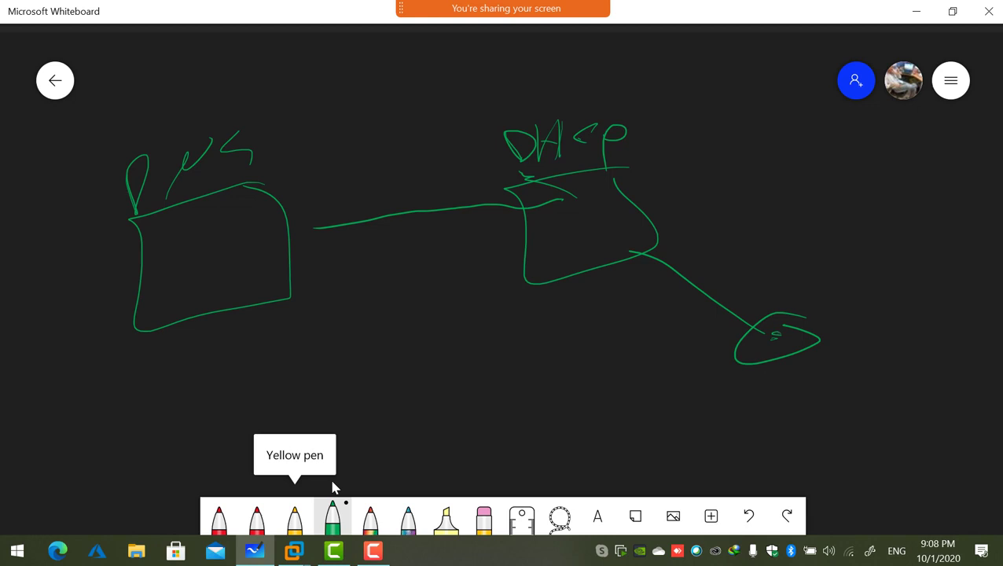
{"action": "mouse_move", "coordinate": [775, 335]}
{"action": "left_mouse_down"}
{"action": "mouse_move", "coordinate": [749, 236]}
{"action": "mouse_move", "coordinate": [627, 189]}
{"action": "mouse_move", "coordinate": [449, 155]}
{"action": "mouse_move", "coordinate": [227, 254]}
{"action": "left_mouse_up"}
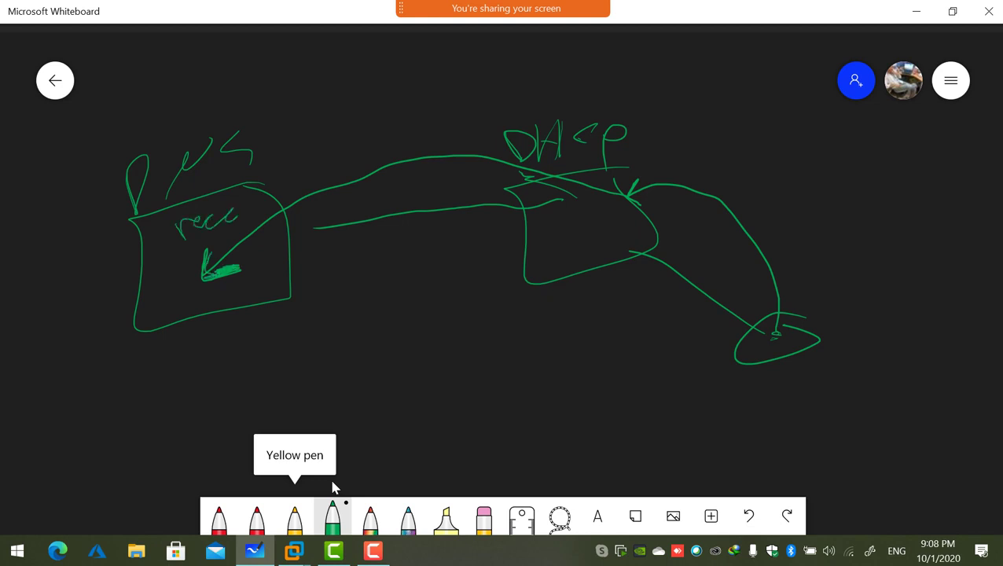
{"action": "left_click_drag", "start_coordinate": [285, 193], "coordinate": [307, 159]}
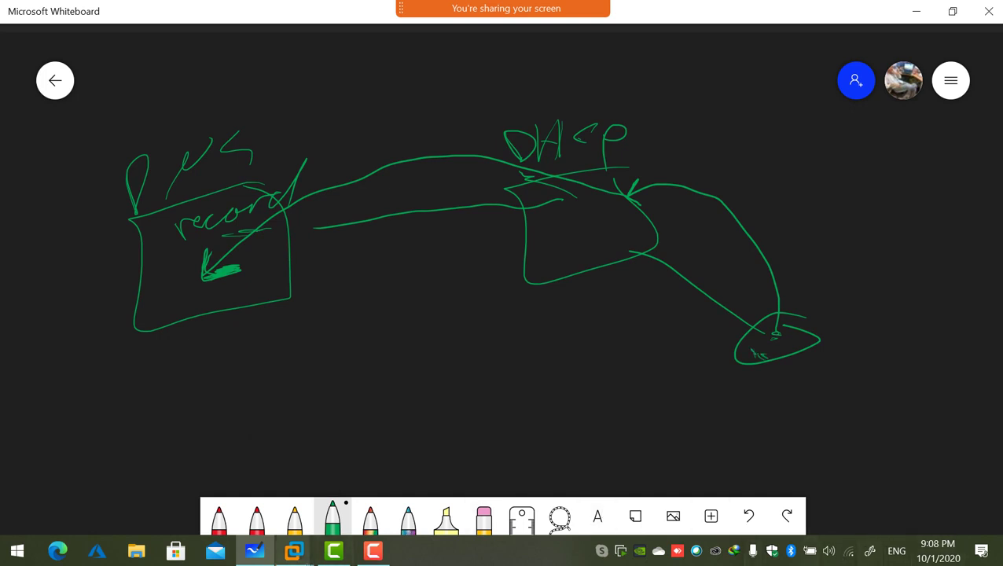
- Return to the DC01 virtual machine, recheck the DnsUpdateProxy group's membership, and widen the Description column to read the full group descriptions
{"action": "left_click", "coordinate": [293, 553]}
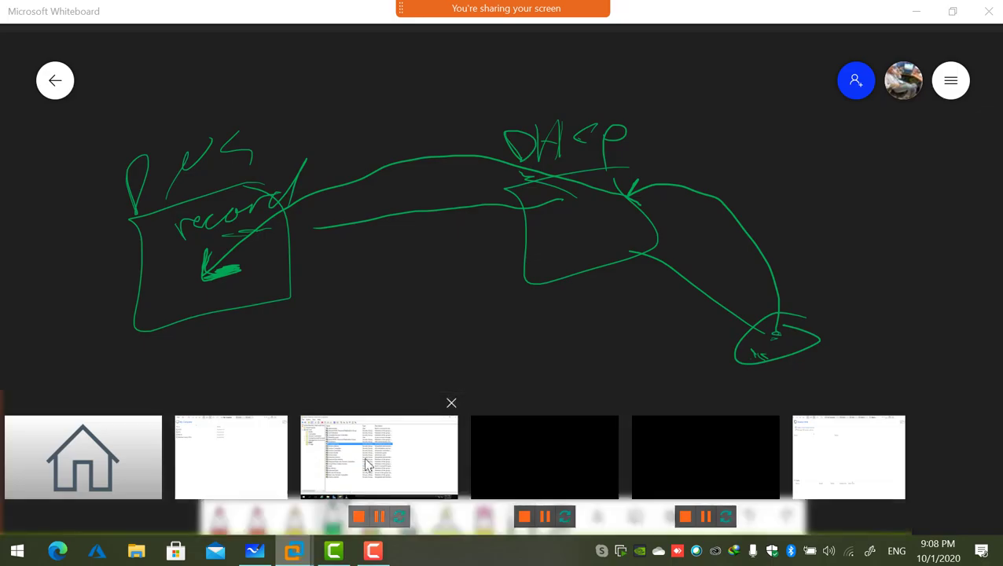
{"action": "left_click", "coordinate": [366, 462]}
{"action": "double_click", "coordinate": [212, 193]}
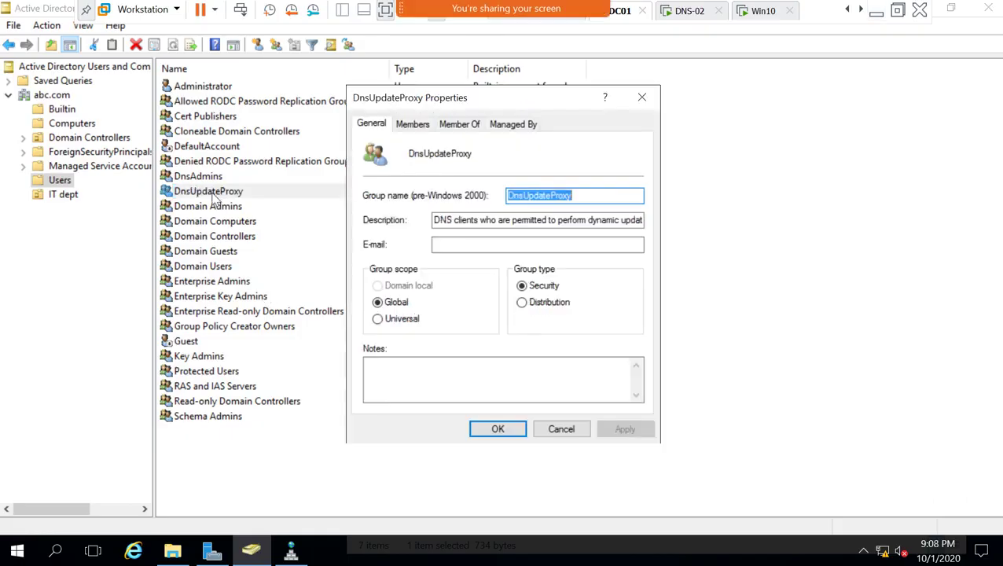
{"action": "left_click", "coordinate": [412, 124]}
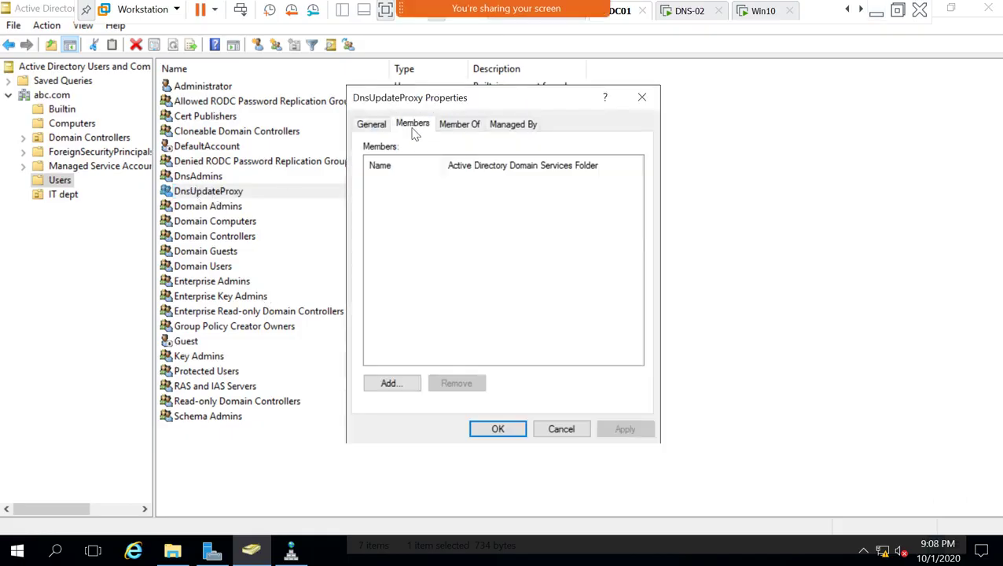
{"action": "left_click", "coordinate": [392, 382]}
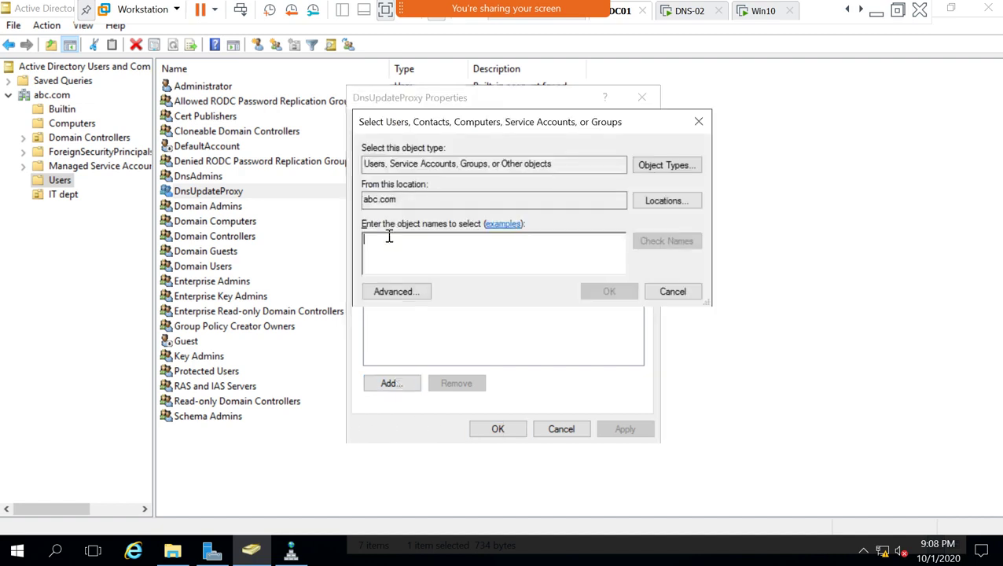
{"action": "left_click", "coordinate": [672, 291]}
{"action": "left_click", "coordinate": [560, 429]}
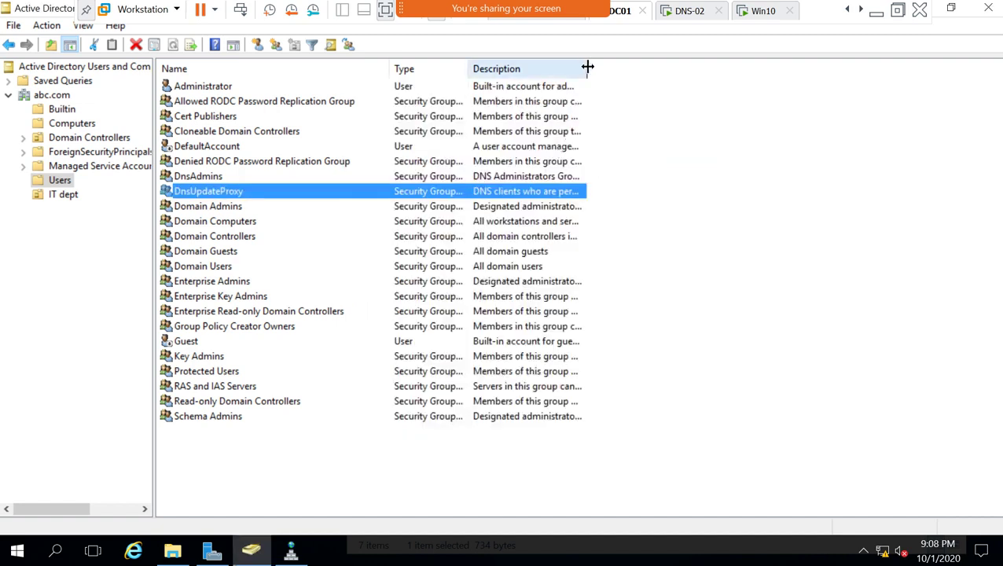
{"action": "left_click_drag", "start_coordinate": [586, 67], "coordinate": [856, 67]}
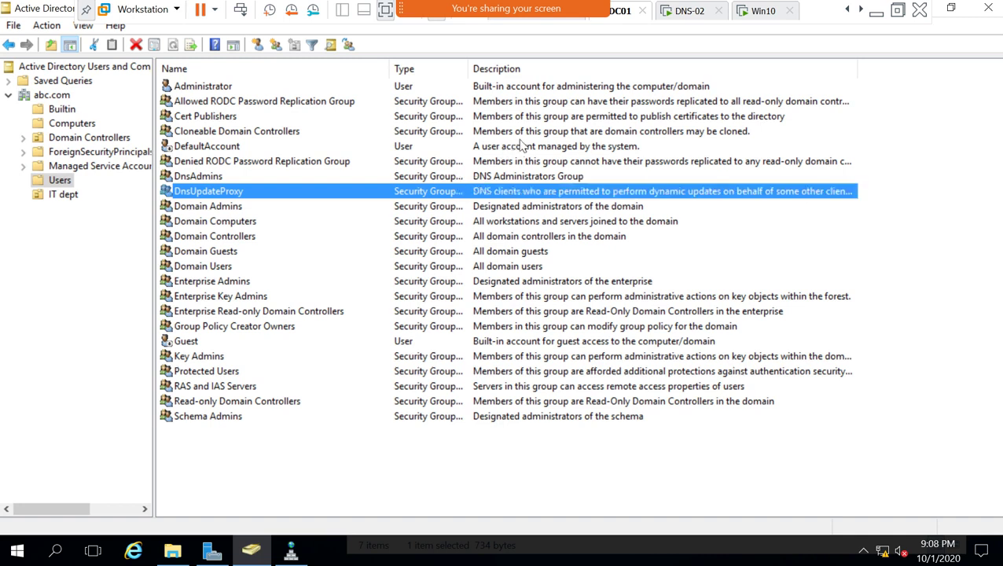
- Back in Microsoft Whiteboard, draw an arrow into the DHCP box and another from DHCP to DNS, write "DNS" at its end, and circle both servers
{"action": "left_click", "coordinate": [875, 12]}
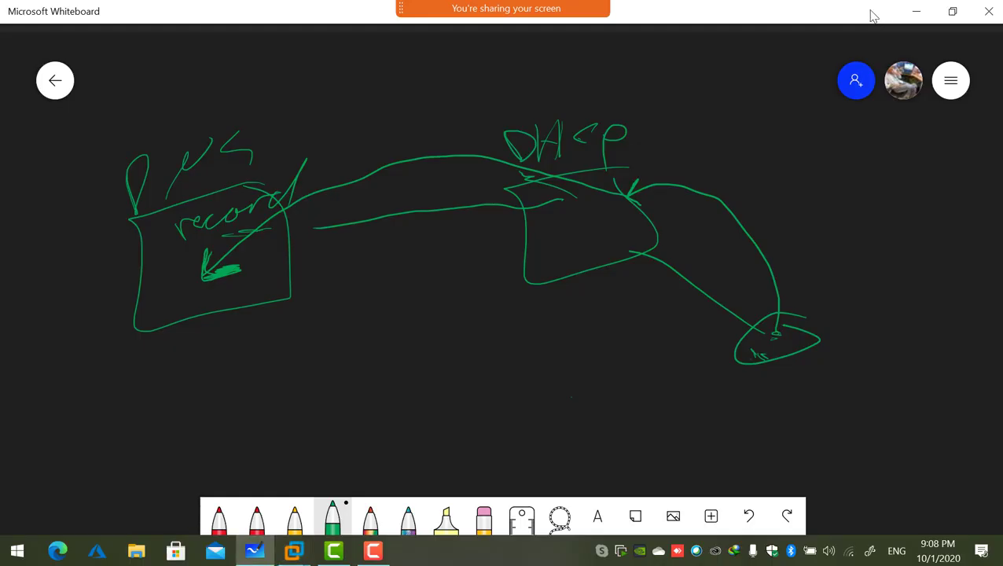
{"action": "left_click_drag", "start_coordinate": [572, 397], "coordinate": [583, 304]}
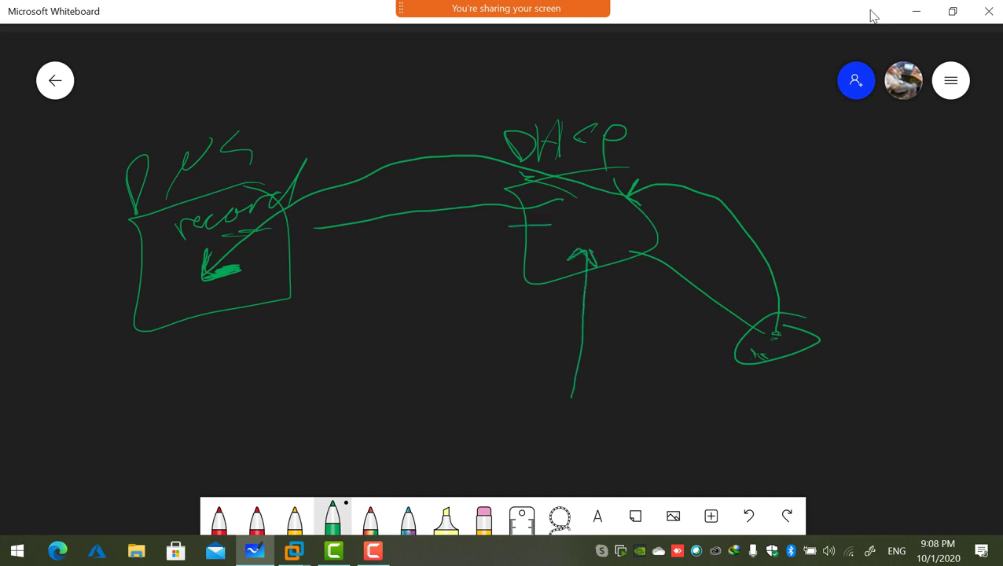
{"action": "left_click_drag", "start_coordinate": [508, 227], "coordinate": [264, 306]}
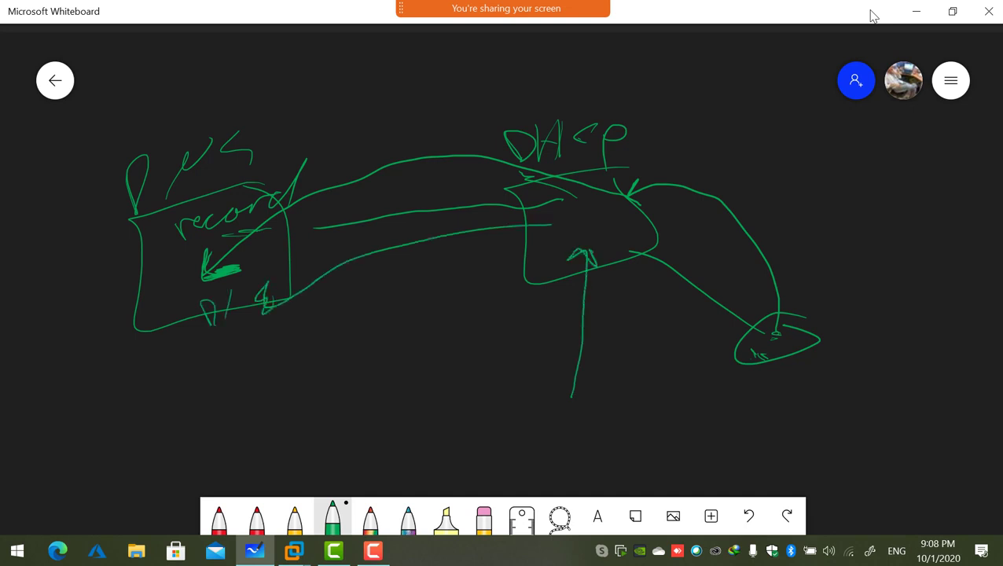
{"action": "mouse_move", "coordinate": [315, 236]}
{"action": "left_mouse_down"}
{"action": "mouse_move", "coordinate": [213, 378]}
{"action": "mouse_move", "coordinate": [279, 354]}
{"action": "left_mouse_up"}
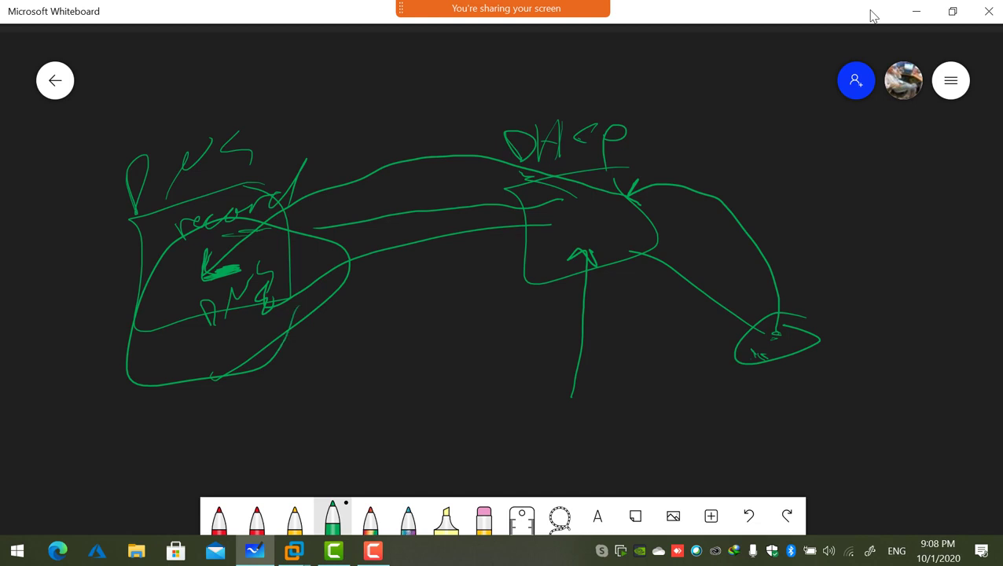
{"action": "mouse_move", "coordinate": [645, 79]}
{"action": "left_mouse_down"}
{"action": "mouse_move", "coordinate": [434, 169]}
{"action": "mouse_move", "coordinate": [632, 93]}
{"action": "left_mouse_up"}
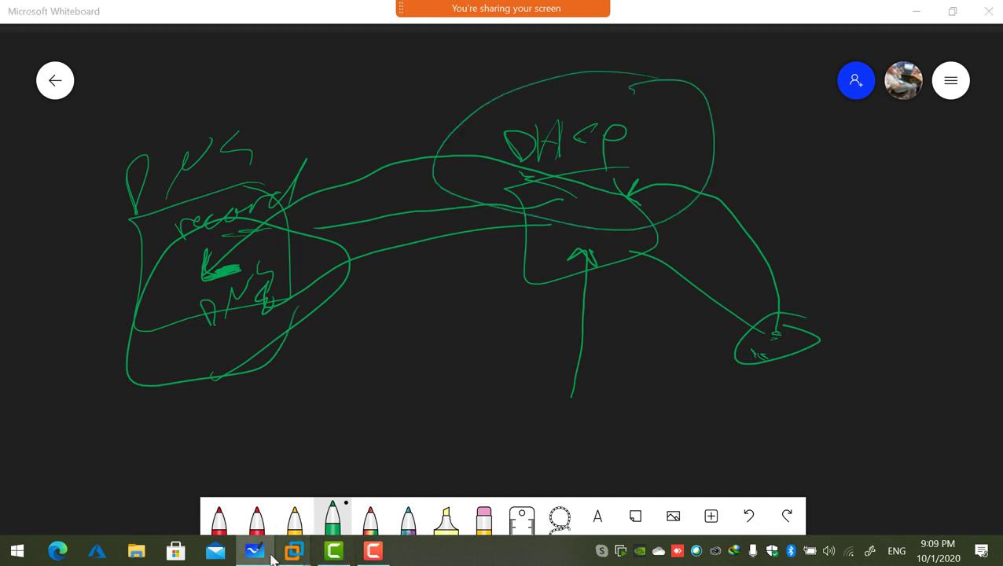
{"action": "mouse_move", "coordinate": [294, 550]}
{"action": "left_click", "coordinate": [355, 475]}
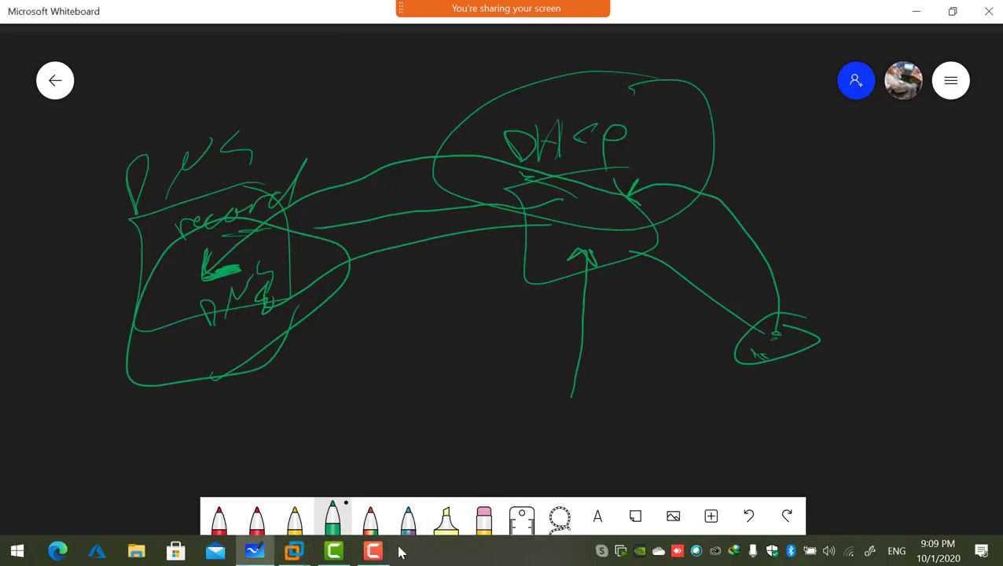
{"action": "left_click", "coordinate": [373, 550]}
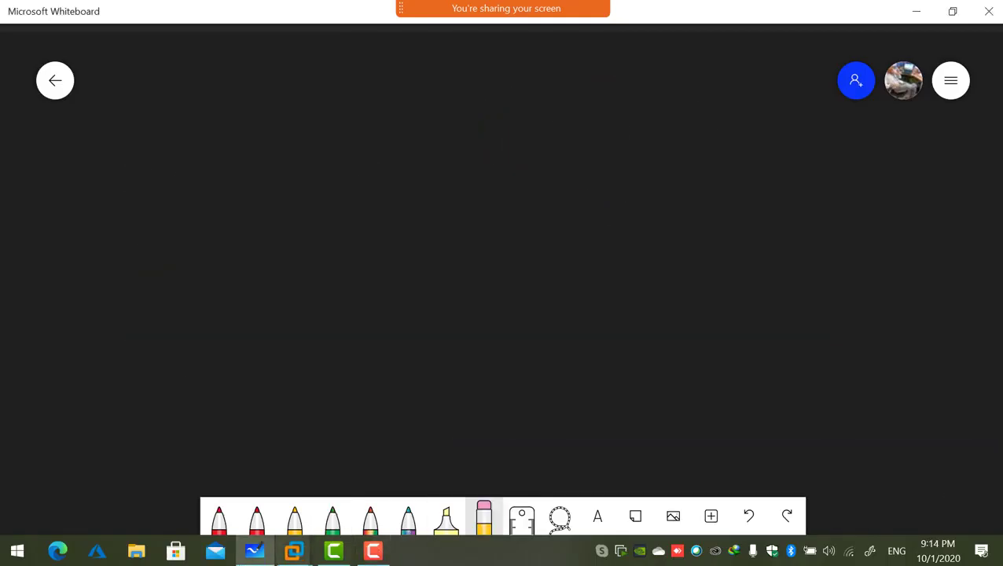
- Return to the DC01 virtual machine and review the aging and scavenging settings for all zones on the DNS server, leaving them unchanged
{"action": "mouse_move", "coordinate": [293, 550]}
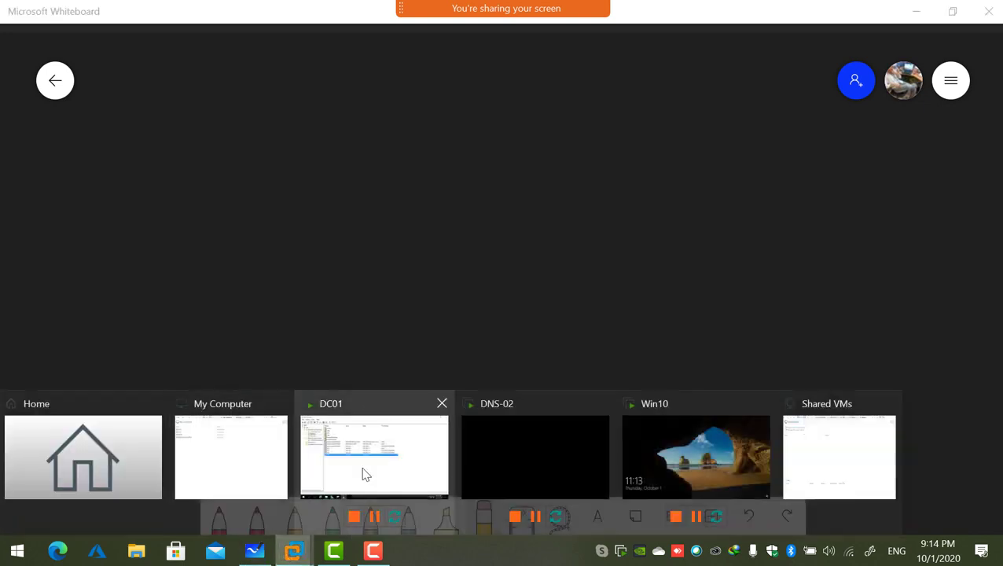
{"action": "left_click", "coordinate": [376, 486]}
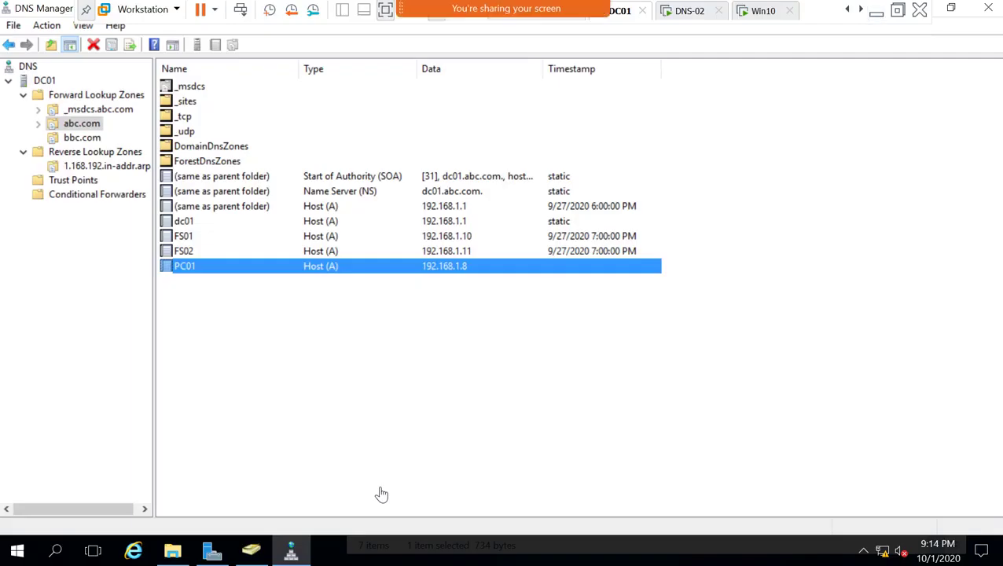
{"action": "right_click", "coordinate": [81, 123]}
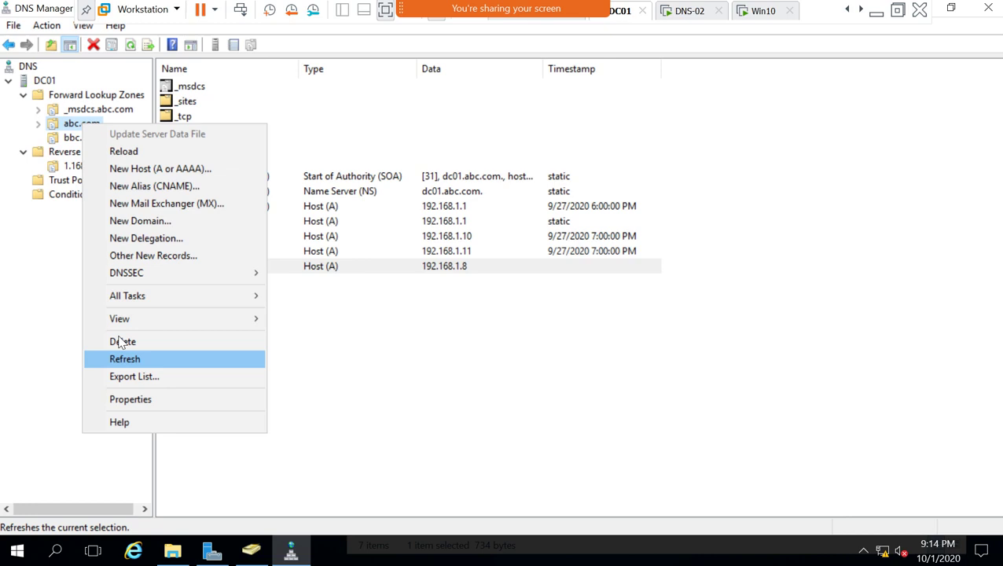
{"action": "right_click", "coordinate": [44, 81]}
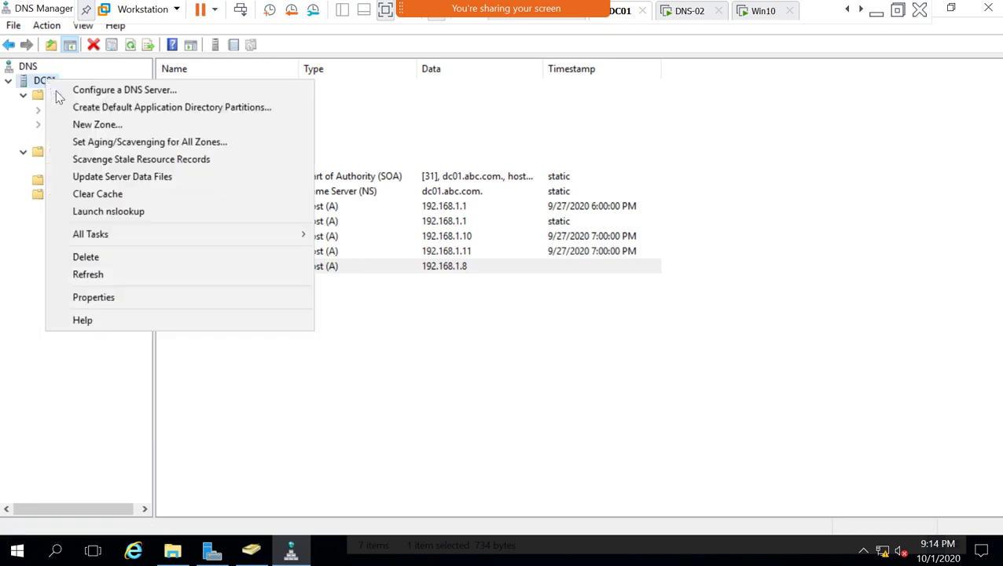
{"action": "left_click", "coordinate": [118, 143]}
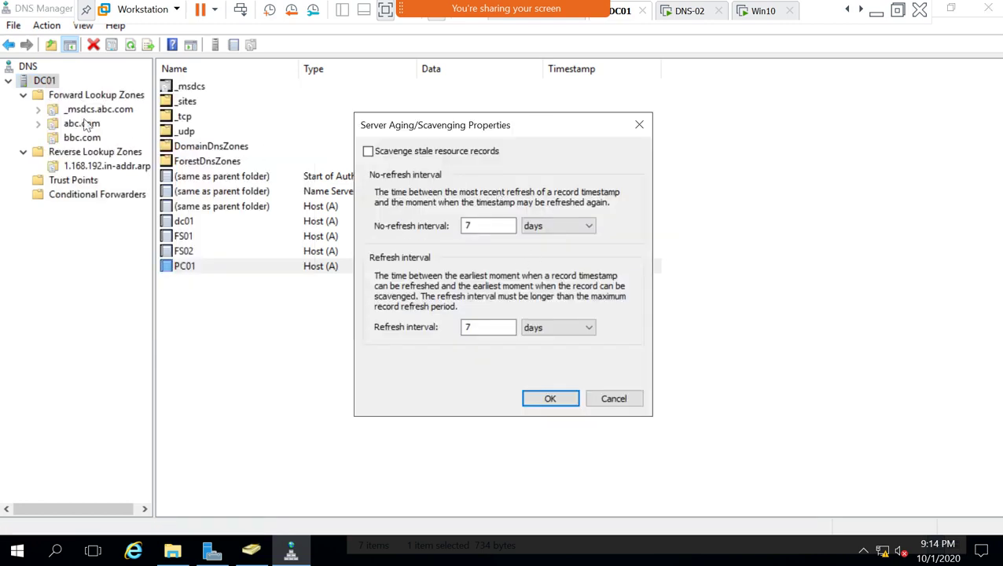
{"action": "left_click", "coordinate": [403, 151]}
{"action": "double_click", "coordinate": [466, 227]}
{"action": "left_click", "coordinate": [498, 328]}
{"action": "left_click", "coordinate": [607, 400]}
- Review the abc.com zone's own aging and scavenging settings through its properties, and close them without saving
{"action": "right_click", "coordinate": [83, 125]}
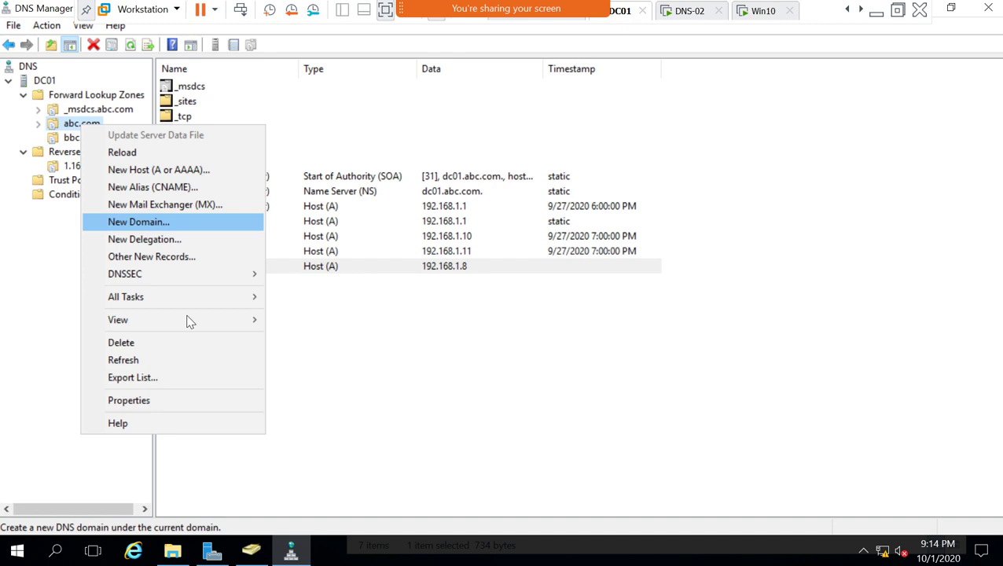
{"action": "left_click", "coordinate": [167, 398]}
{"action": "left_click", "coordinate": [421, 375]}
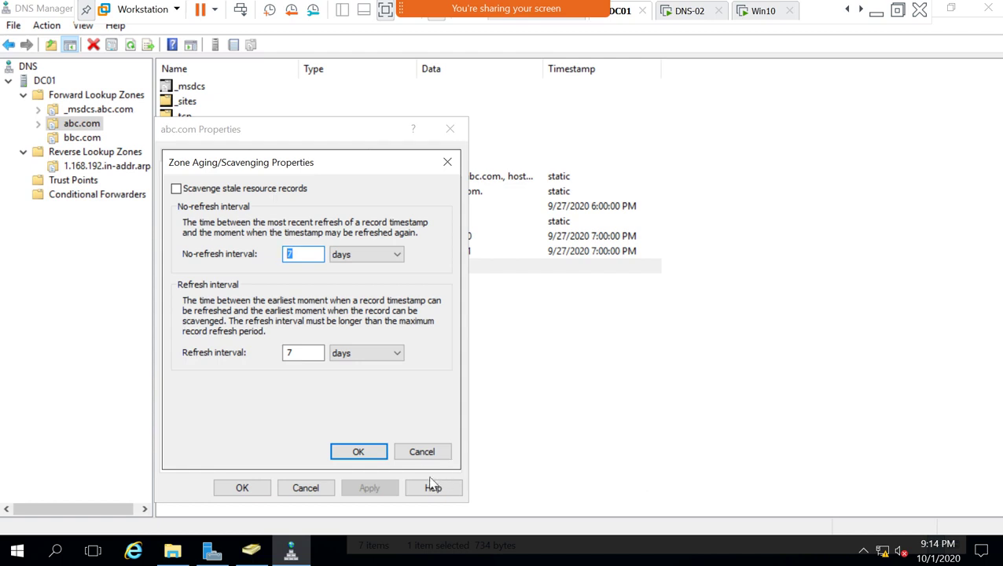
{"action": "left_click", "coordinate": [418, 454]}
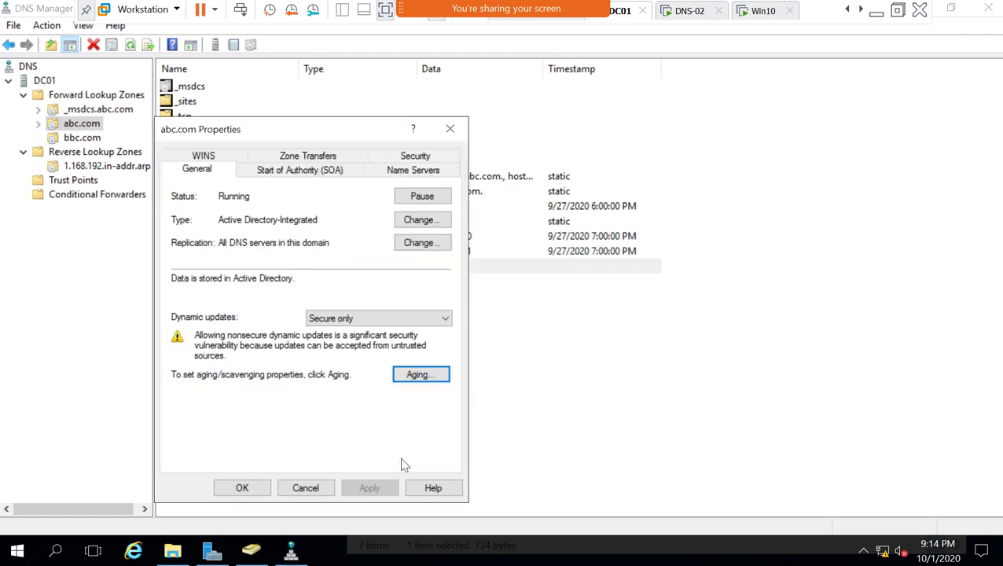
{"action": "left_click", "coordinate": [320, 491]}
- Look through the abc.com zone's Start of Authority, name server and WINS properties, and close them without saving
{"action": "right_click", "coordinate": [92, 129]}
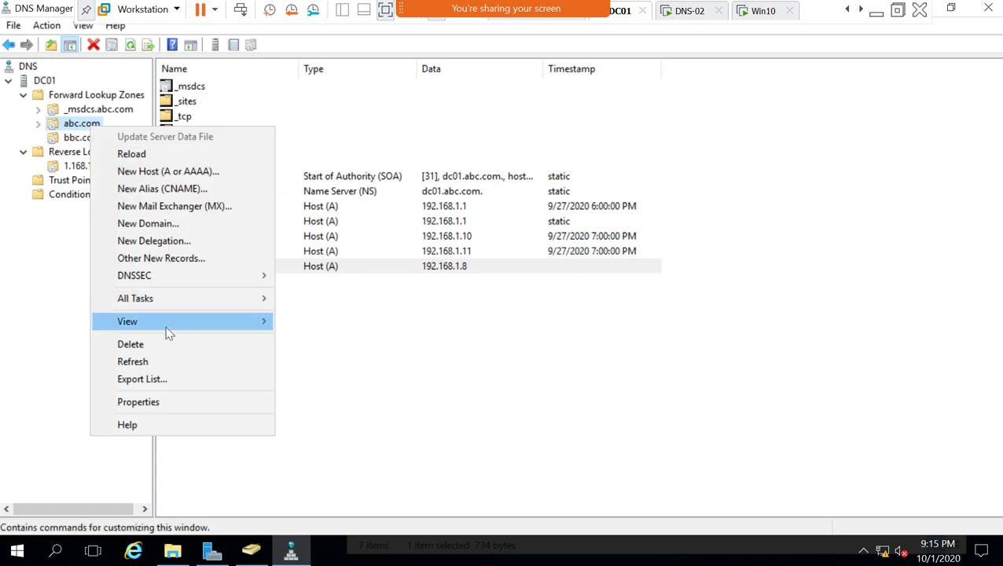
{"action": "left_click", "coordinate": [174, 401]}
{"action": "left_click", "coordinate": [300, 170]}
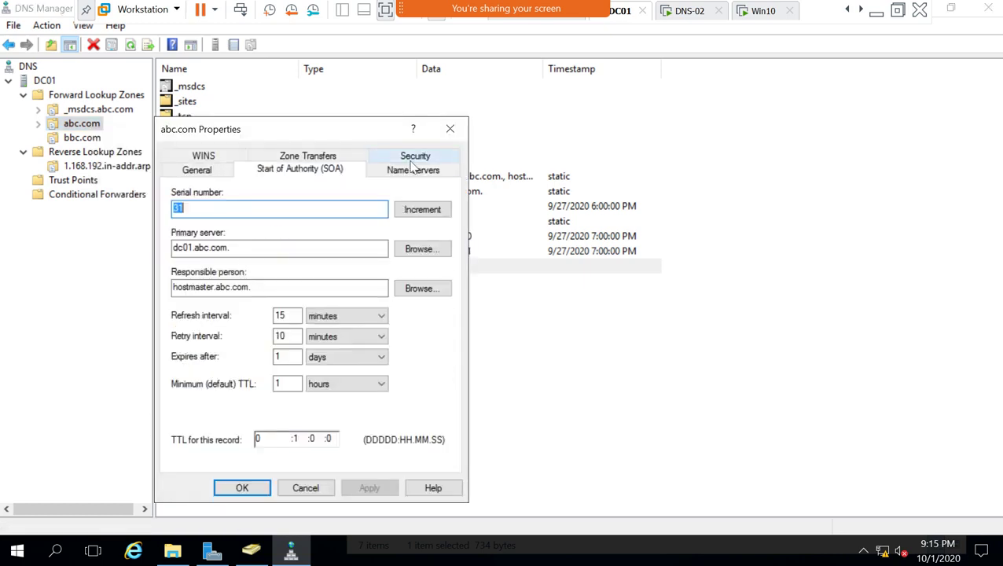
{"action": "left_click", "coordinate": [413, 170]}
{"action": "left_click", "coordinate": [307, 169]}
{"action": "left_click", "coordinate": [193, 157]}
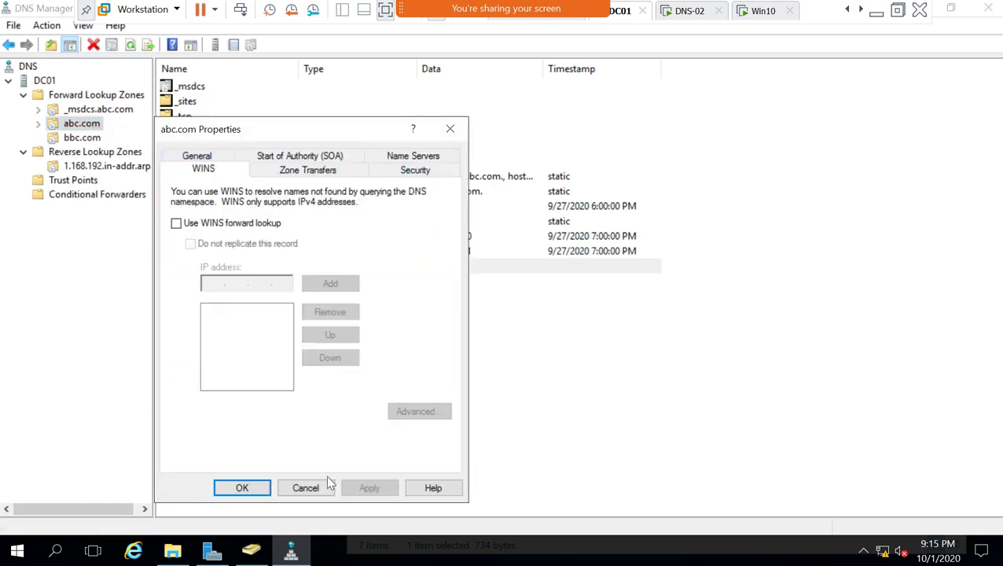
{"action": "left_click", "coordinate": [301, 493]}
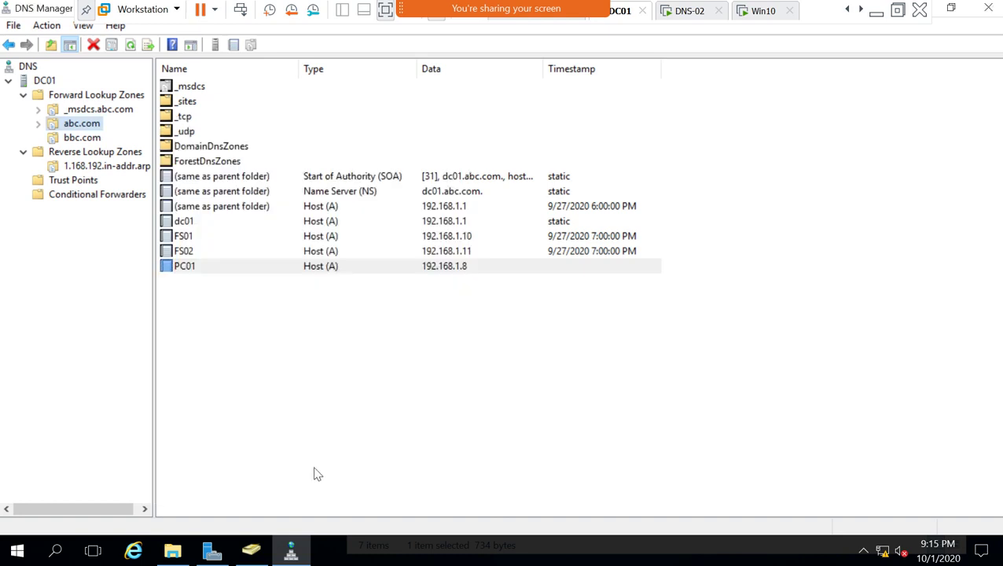
- Open the DC01 server's properties and try listening only on the listed IP addresses, restoring the All IP addresses option
{"action": "right_click", "coordinate": [44, 82]}
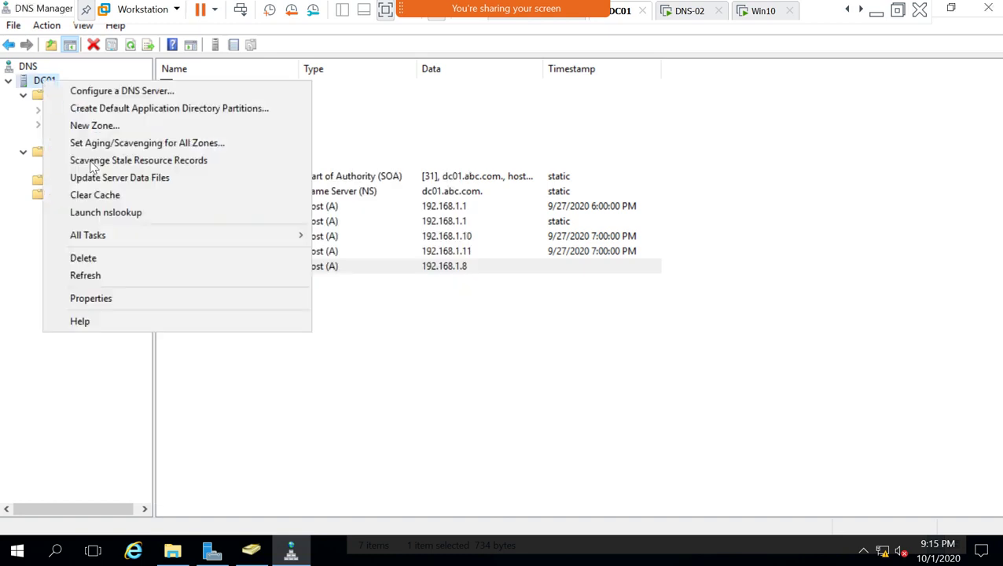
{"action": "left_click", "coordinate": [138, 300]}
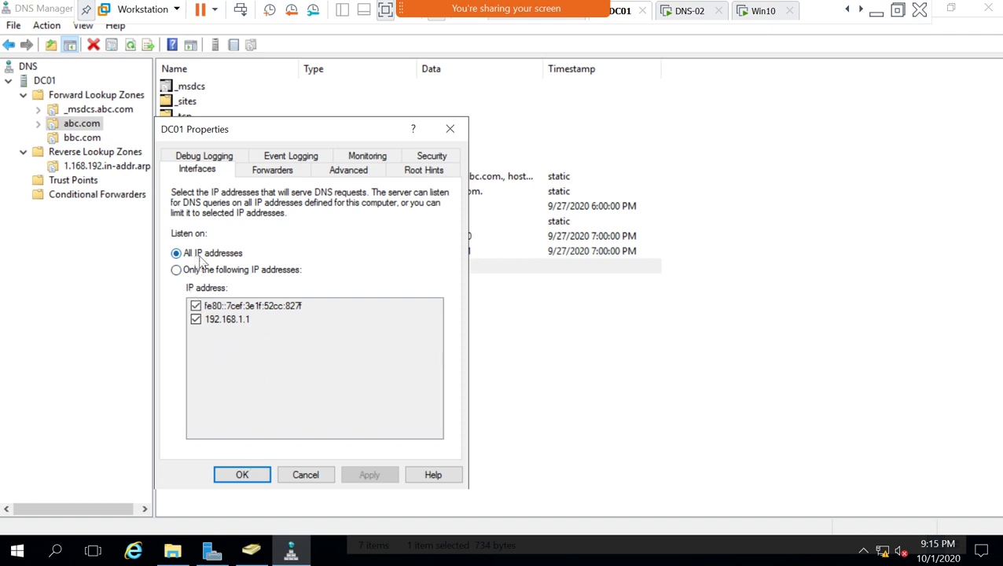
{"action": "left_click", "coordinate": [177, 270]}
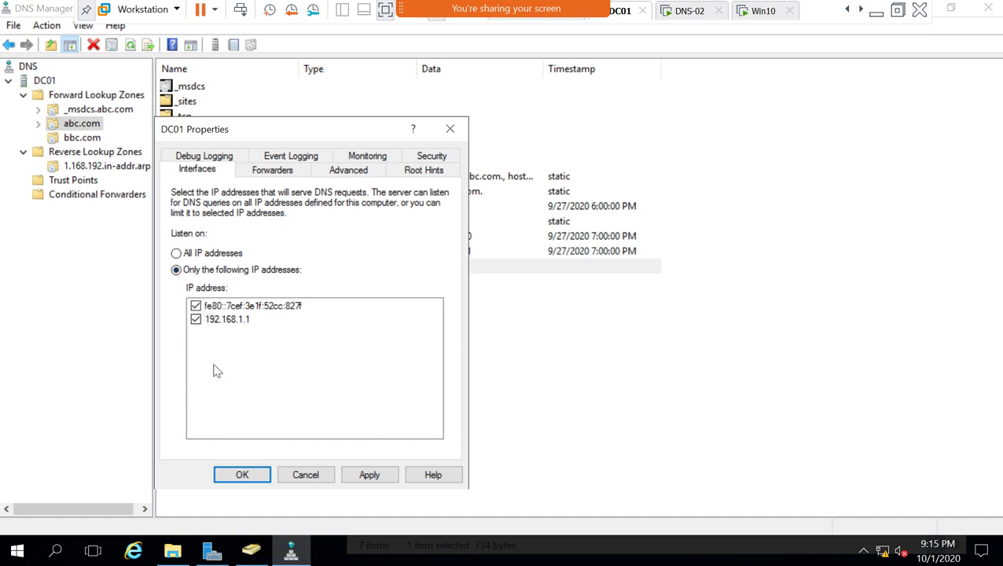
{"action": "left_click", "coordinate": [176, 253]}
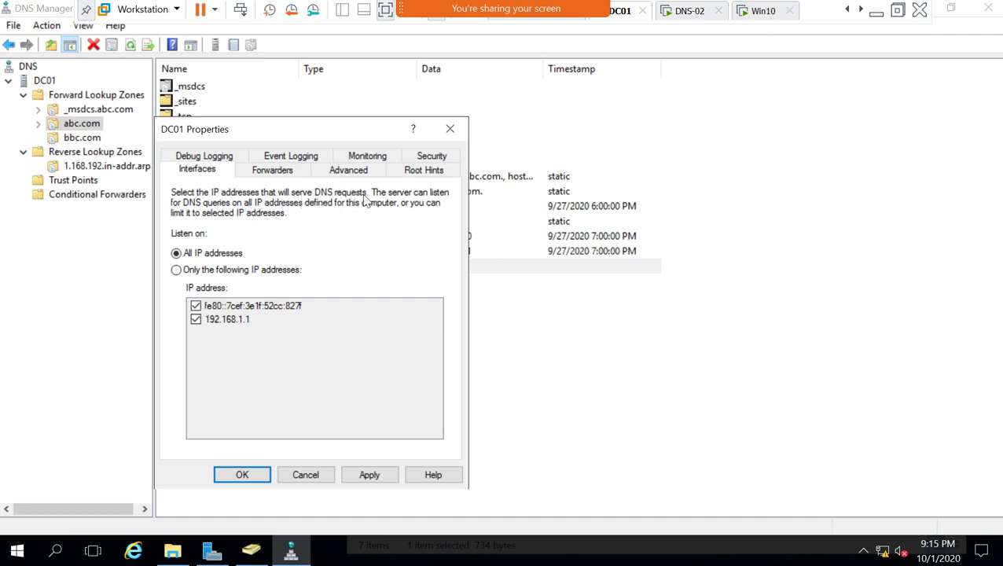
- Inspect the DC01 server's forwarders editor without adding any, and display the advanced server options
{"action": "left_click", "coordinate": [276, 174]}
{"action": "left_click", "coordinate": [401, 385]}
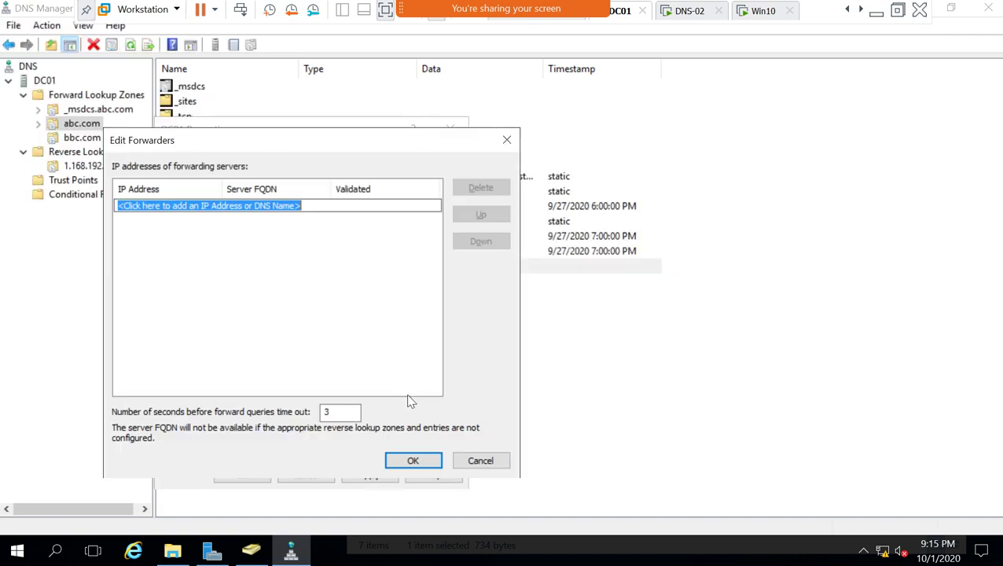
{"action": "left_click", "coordinate": [483, 464]}
{"action": "left_click", "coordinate": [352, 171]}
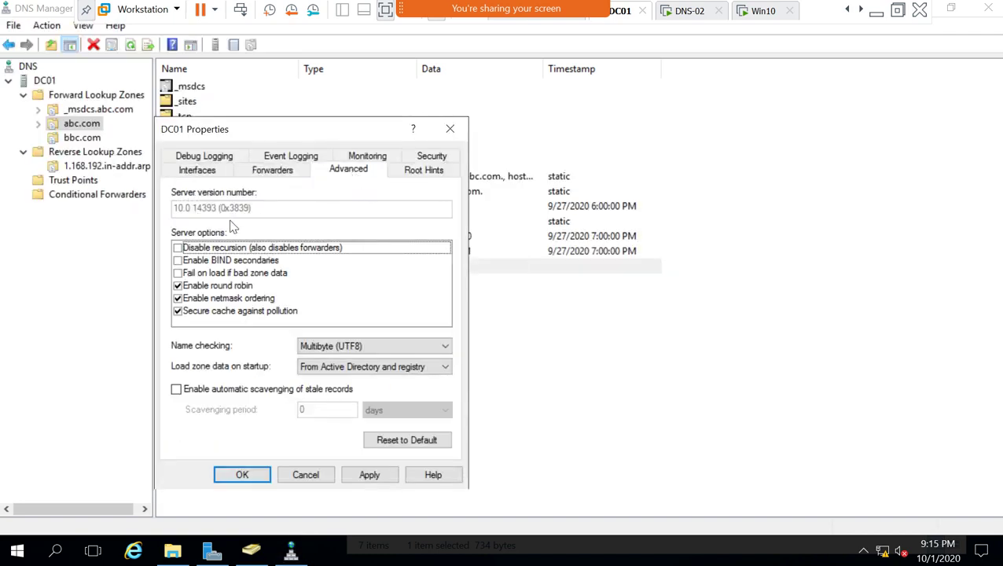
- Switch to Microsoft Whiteboard and, with the yellow pen, sketch two labelled servers linked to a common point marked "NLB", with clients around them
{"action": "left_click", "coordinate": [876, 11]}
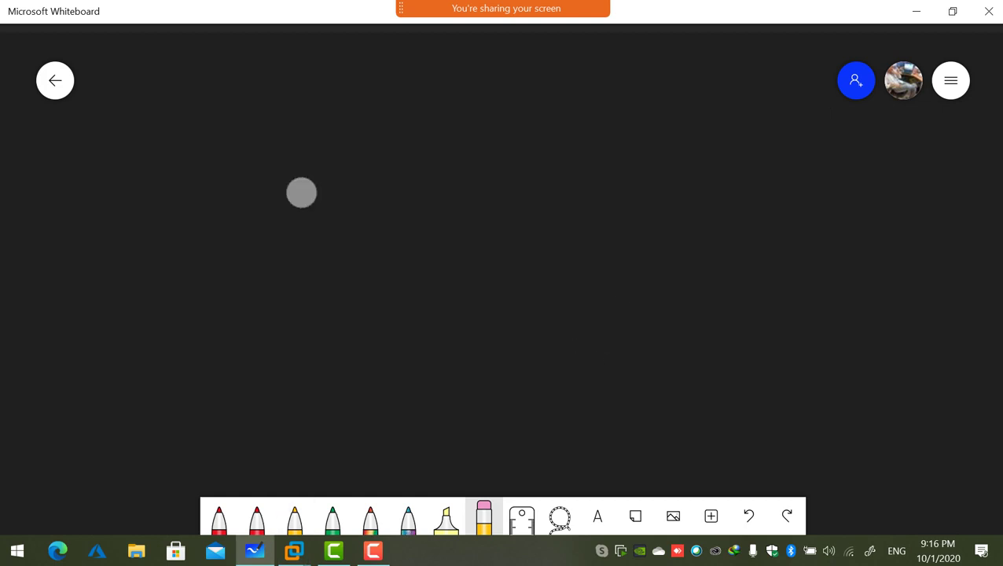
{"action": "left_click", "coordinate": [294, 519]}
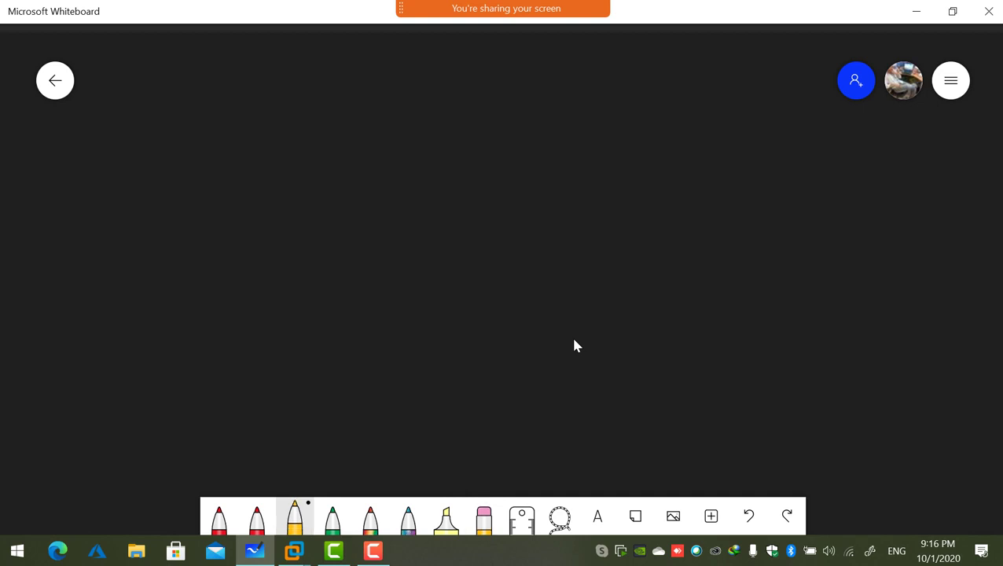
{"action": "mouse_move", "coordinate": [322, 151]}
{"action": "left_mouse_down"}
{"action": "mouse_move", "coordinate": [304, 233]}
{"action": "mouse_move", "coordinate": [314, 192]}
{"action": "left_mouse_up"}
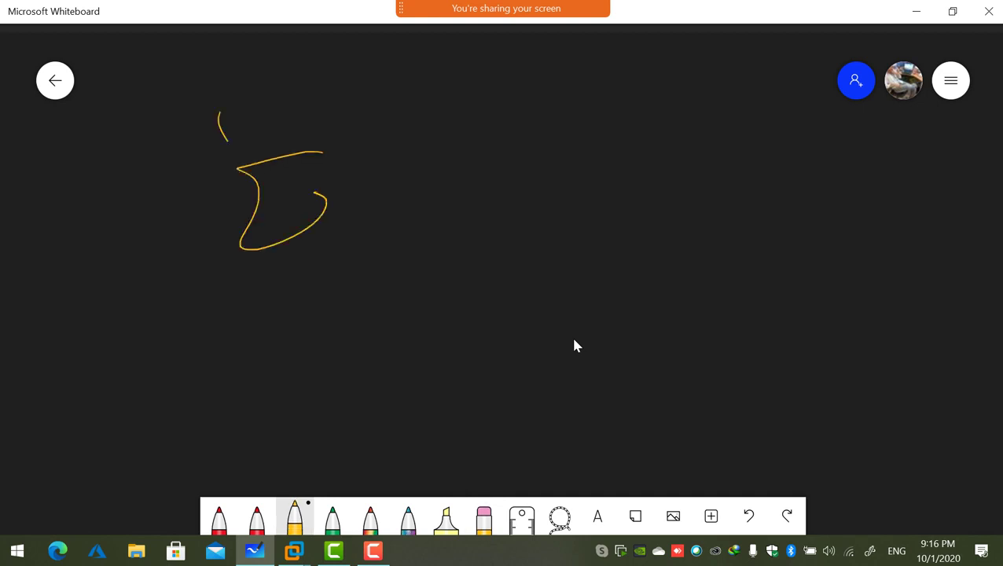
{"action": "left_click_drag", "start_coordinate": [229, 142], "coordinate": [292, 126]}
{"action": "left_click_drag", "start_coordinate": [308, 102], "coordinate": [318, 98]}
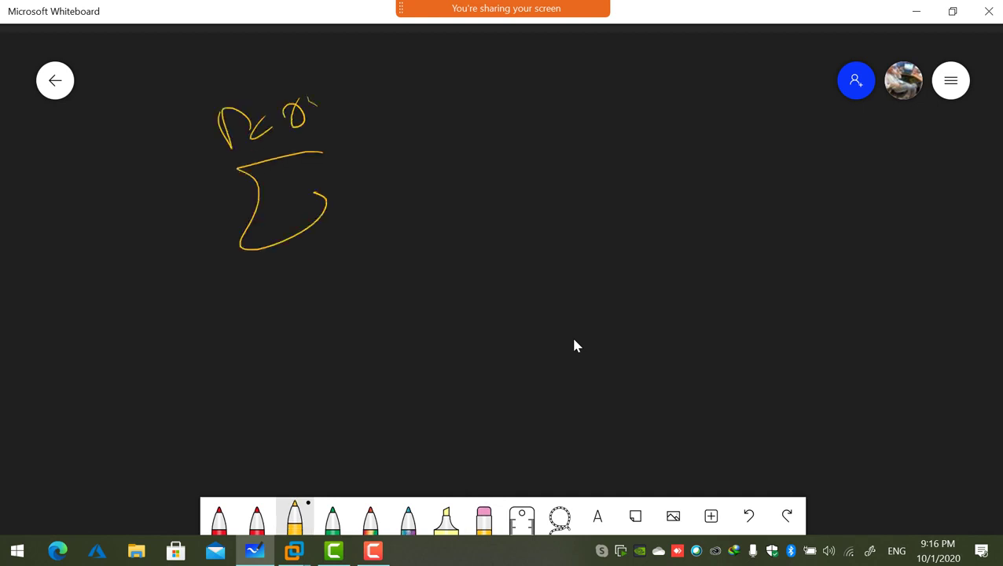
{"action": "mouse_move", "coordinate": [642, 126]}
{"action": "left_mouse_down"}
{"action": "mouse_move", "coordinate": [711, 128]}
{"action": "mouse_move", "coordinate": [649, 131]}
{"action": "mouse_move", "coordinate": [658, 119]}
{"action": "left_mouse_up"}
{"action": "left_click_drag", "start_coordinate": [686, 88], "coordinate": [718, 107]}
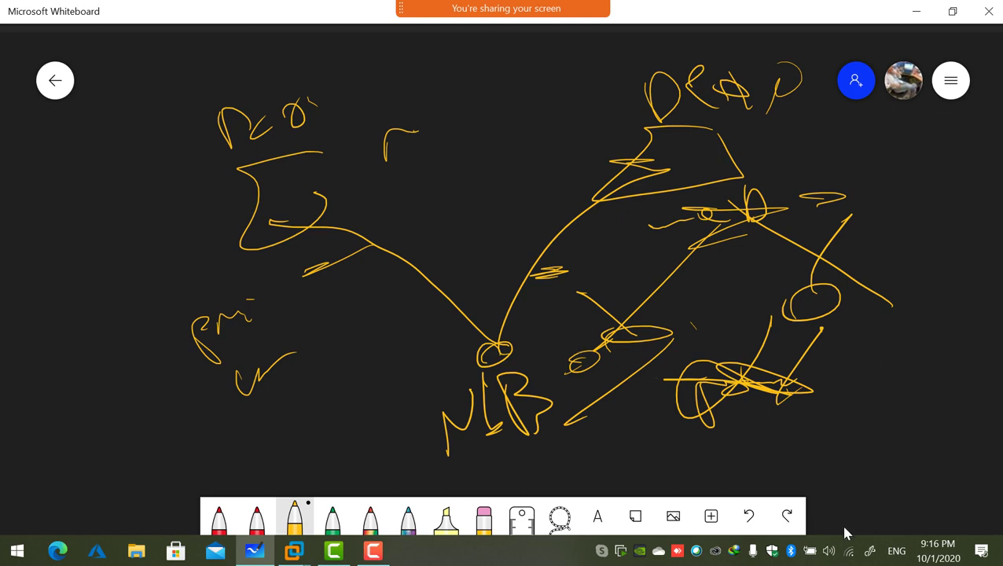
- Return to the DC01 virtual machine to recheck the advanced server options, and switch back to Microsoft Whiteboard
{"action": "left_click", "coordinate": [294, 554]}
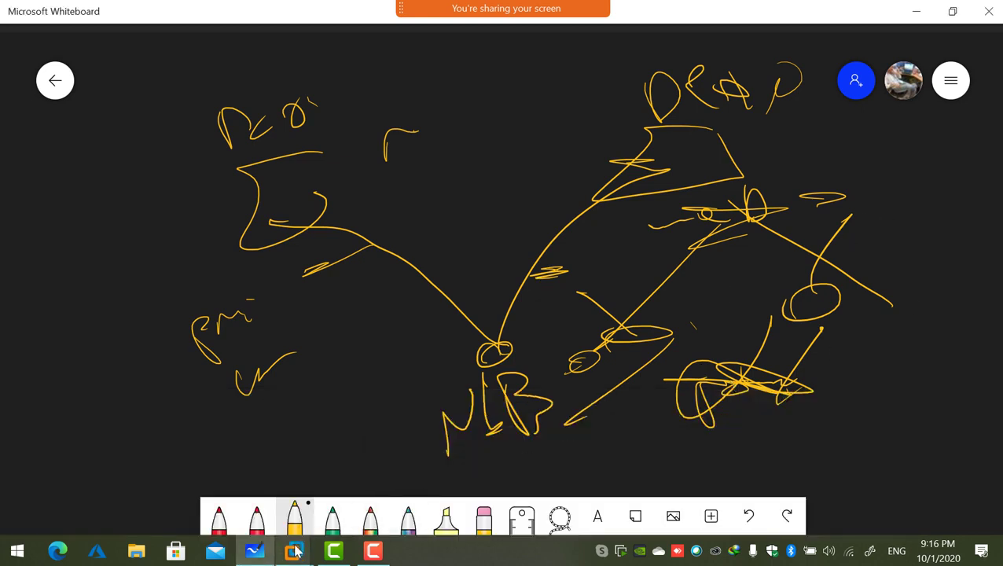
{"action": "mouse_move", "coordinate": [296, 553]}
{"action": "left_click", "coordinate": [347, 471]}
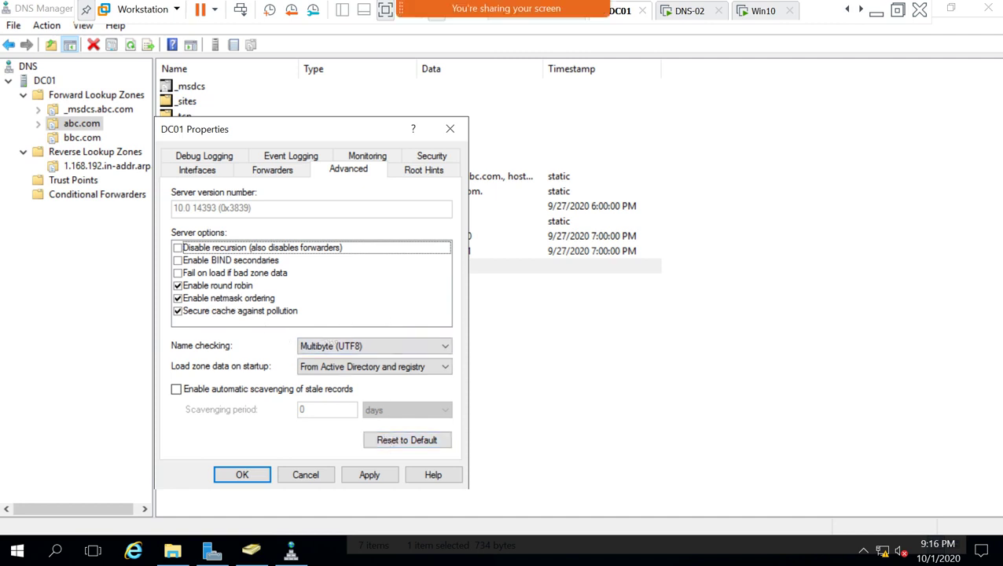
{"action": "left_click", "coordinate": [876, 10]}
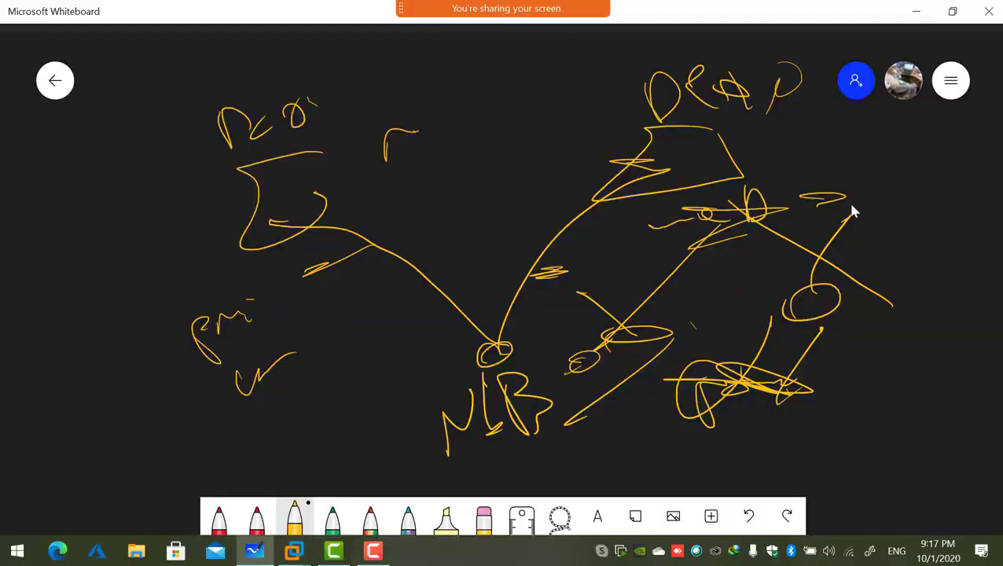
- Erase the whole NLB sketch and, with the green pen, draw a large box for the first site
{"action": "left_click", "coordinate": [484, 517]}
{"action": "left_click", "coordinate": [508, 482]}
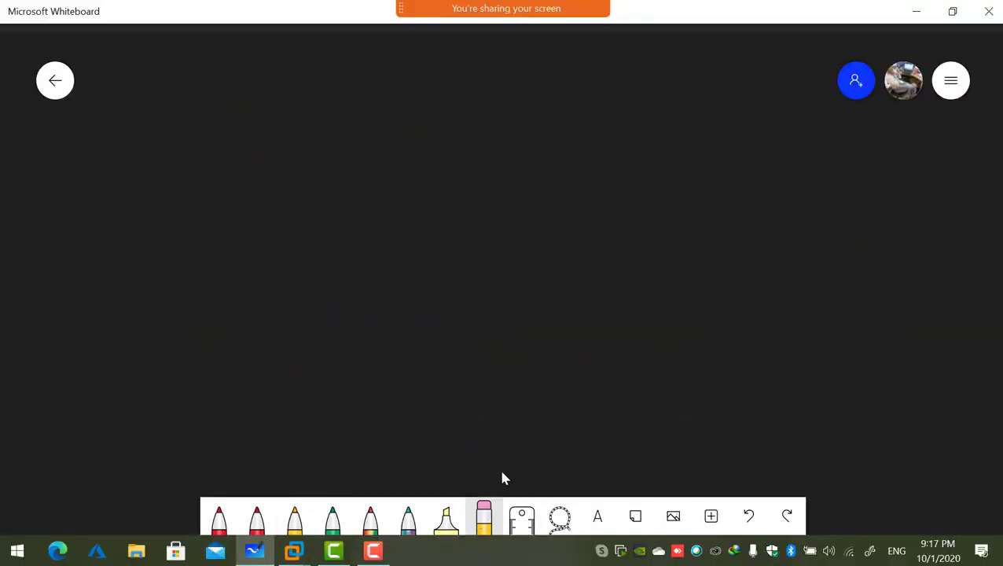
{"action": "key", "text": "Left"}
{"action": "key", "text": "Left"}
{"action": "key", "text": "Left"}
{"action": "key", "text": "Left"}
{"action": "key", "text": "Return"}
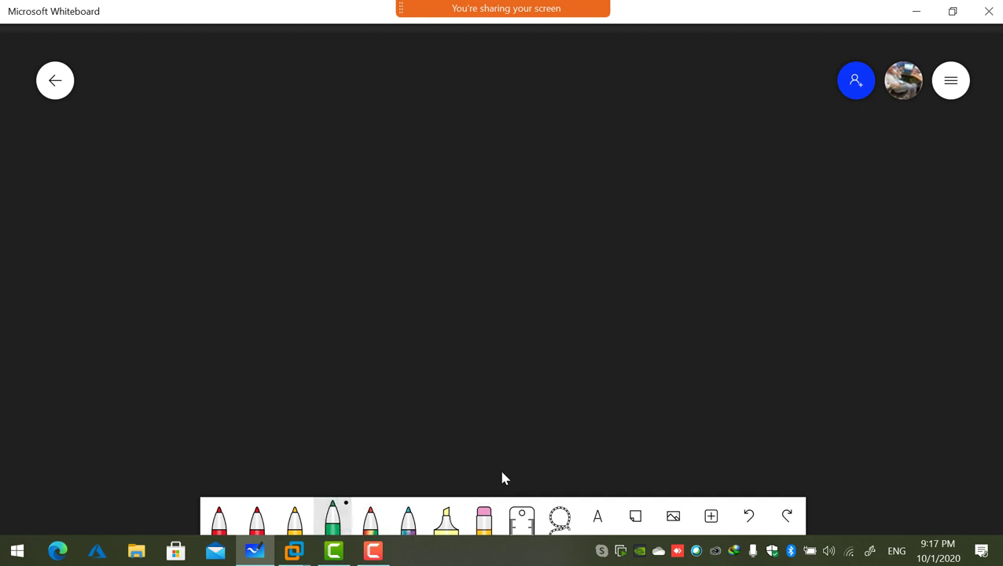
{"action": "mouse_move", "coordinate": [448, 200]}
{"action": "left_mouse_down"}
{"action": "mouse_move", "coordinate": [293, 230]}
{"action": "mouse_move", "coordinate": [439, 214]}
{"action": "left_mouse_up"}
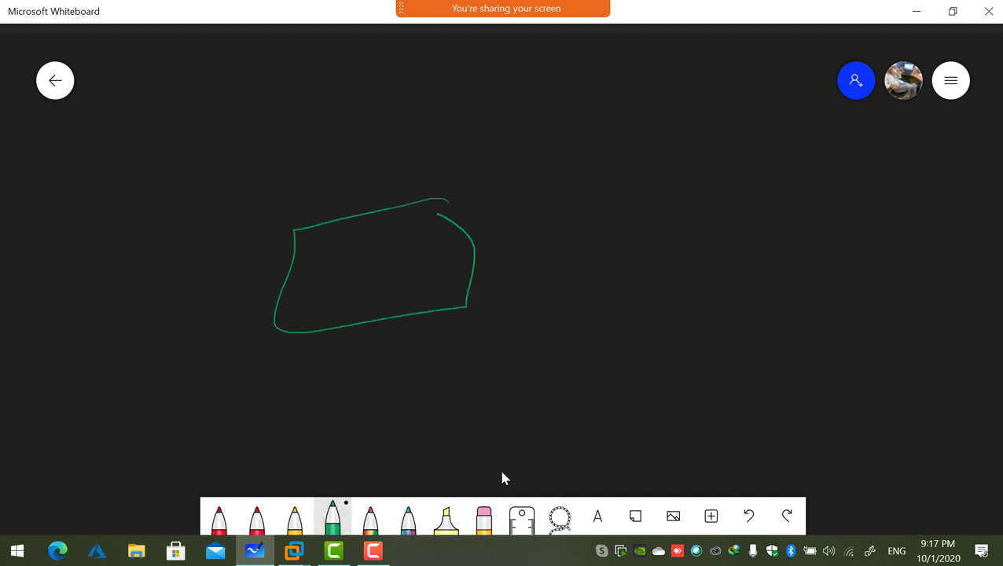
- Write the IP address 192.168.1.1 beneath the green box
{"action": "mouse_move", "coordinate": [282, 383]}
{"action": "left_mouse_down"}
{"action": "mouse_move", "coordinate": [293, 409]}
{"action": "mouse_move", "coordinate": [366, 406]}
{"action": "left_mouse_up"}
{"action": "left_click", "coordinate": [387, 386]}
{"action": "left_click_drag", "start_coordinate": [414, 331], "coordinate": [418, 389]}
{"action": "left_click_drag", "start_coordinate": [440, 342], "coordinate": [438, 338]}
{"action": "mouse_move", "coordinate": [470, 339]}
{"action": "left_mouse_down"}
{"action": "mouse_move", "coordinate": [460, 368]}
{"action": "mouse_move", "coordinate": [476, 340]}
{"action": "mouse_move", "coordinate": [429, 340]}
{"action": "left_mouse_up"}
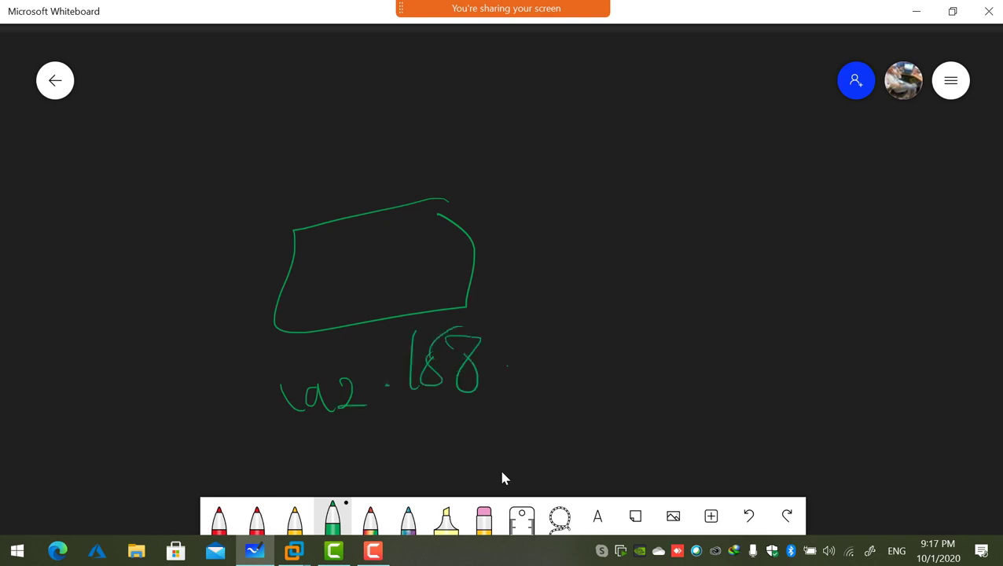
{"action": "left_click_drag", "start_coordinate": [504, 319], "coordinate": [527, 376]}
{"action": "left_click", "coordinate": [556, 343]}
{"action": "left_click_drag", "start_coordinate": [580, 288], "coordinate": [633, 353]}
- Draw a second green box well to the right of the first, and label the first box "Amman"
{"action": "mouse_move", "coordinate": [934, 175]}
{"action": "left_mouse_down"}
{"action": "mouse_move", "coordinate": [912, 173]}
{"action": "mouse_move", "coordinate": [948, 182]}
{"action": "left_mouse_up"}
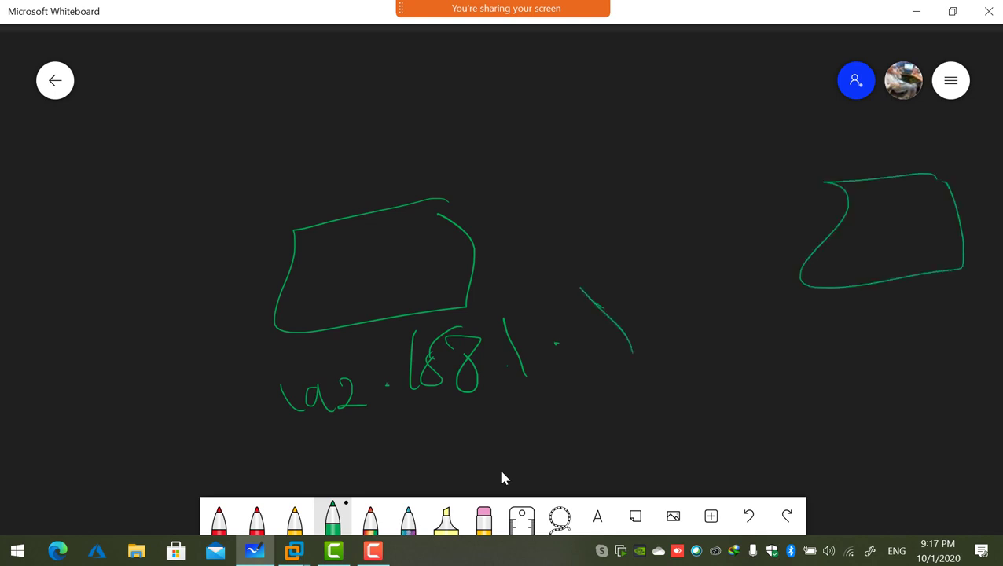
{"action": "mouse_move", "coordinate": [345, 237]}
{"action": "left_mouse_down"}
{"action": "mouse_move", "coordinate": [395, 247]}
{"action": "mouse_move", "coordinate": [258, 242]}
{"action": "left_mouse_up"}
{"action": "mouse_move", "coordinate": [114, 190]}
{"action": "left_mouse_down"}
{"action": "mouse_move", "coordinate": [138, 244]}
{"action": "mouse_move", "coordinate": [151, 216]}
{"action": "left_mouse_up"}
{"action": "mouse_move", "coordinate": [159, 198]}
{"action": "left_mouse_down"}
{"action": "mouse_move", "coordinate": [170, 213]}
{"action": "mouse_move", "coordinate": [215, 186]}
{"action": "mouse_move", "coordinate": [312, 167]}
{"action": "left_mouse_up"}
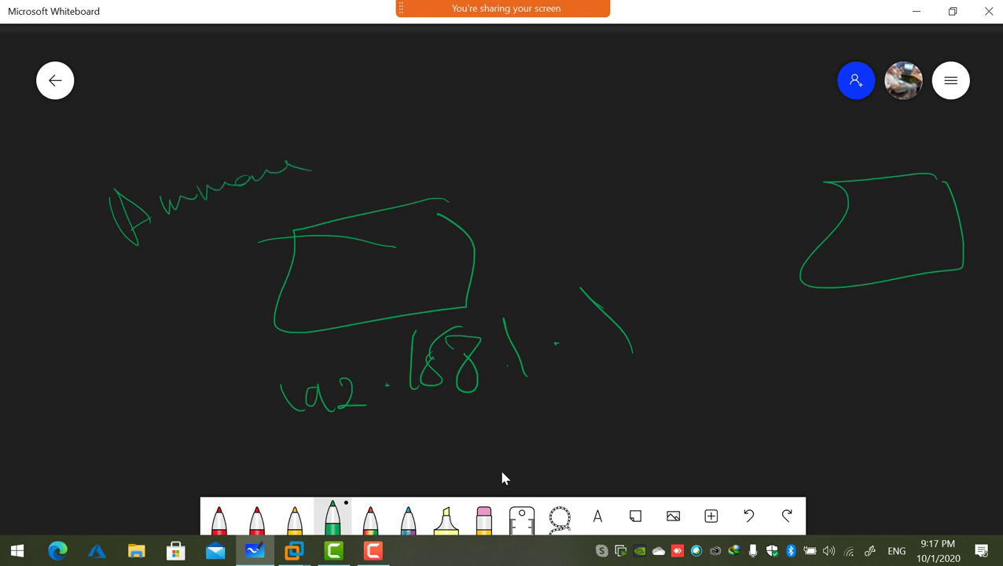
- Label the second green box "Irbid" above its upper edge
{"action": "left_click_drag", "start_coordinate": [769, 127], "coordinate": [767, 160]}
{"action": "mouse_move", "coordinate": [758, 167]}
{"action": "left_mouse_down"}
{"action": "mouse_move", "coordinate": [789, 156]}
{"action": "mouse_move", "coordinate": [793, 127]}
{"action": "left_mouse_up"}
{"action": "mouse_move", "coordinate": [788, 132]}
{"action": "left_mouse_down"}
{"action": "mouse_move", "coordinate": [815, 120]}
{"action": "mouse_move", "coordinate": [851, 161]}
{"action": "left_mouse_up"}
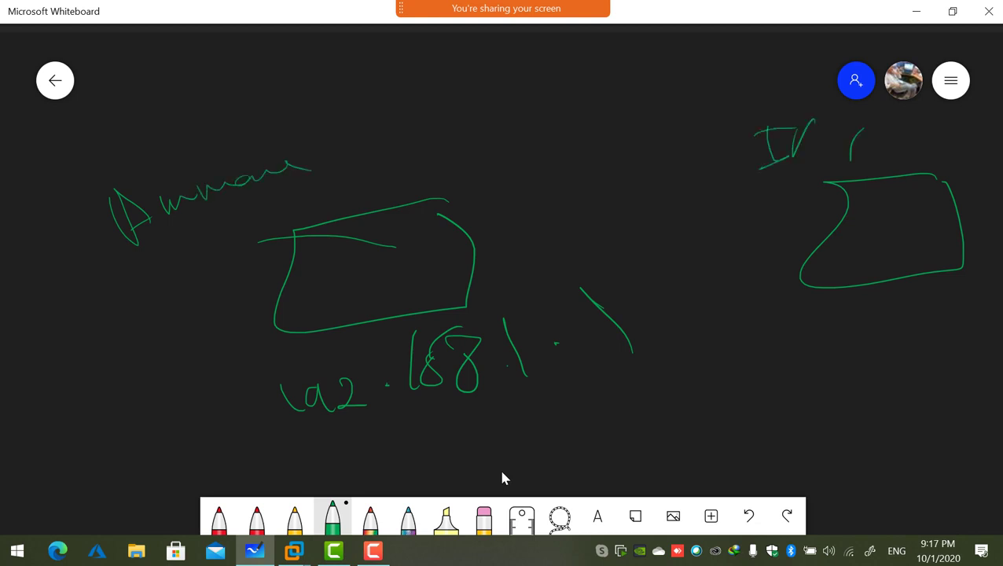
{"action": "left_click_drag", "start_coordinate": [827, 100], "coordinate": [838, 145]}
{"action": "mouse_move", "coordinate": [836, 135]}
{"action": "left_mouse_down"}
{"action": "mouse_move", "coordinate": [871, 130]}
{"action": "mouse_move", "coordinate": [869, 149]}
{"action": "left_mouse_up"}
- Write the IP address 192.168.2.1 beneath the Irbid box with the green pen
{"action": "left_click_drag", "start_coordinate": [734, 315], "coordinate": [738, 354]}
{"action": "mouse_move", "coordinate": [762, 319]}
{"action": "left_mouse_down"}
{"action": "mouse_move", "coordinate": [749, 333]}
{"action": "mouse_move", "coordinate": [765, 351]}
{"action": "left_mouse_up"}
{"action": "scroll", "coordinate": [503, 478], "scroll_direction": "down", "scroll_amount": 2}
{"action": "left_click_drag", "start_coordinate": [549, 264], "coordinate": [554, 279]}
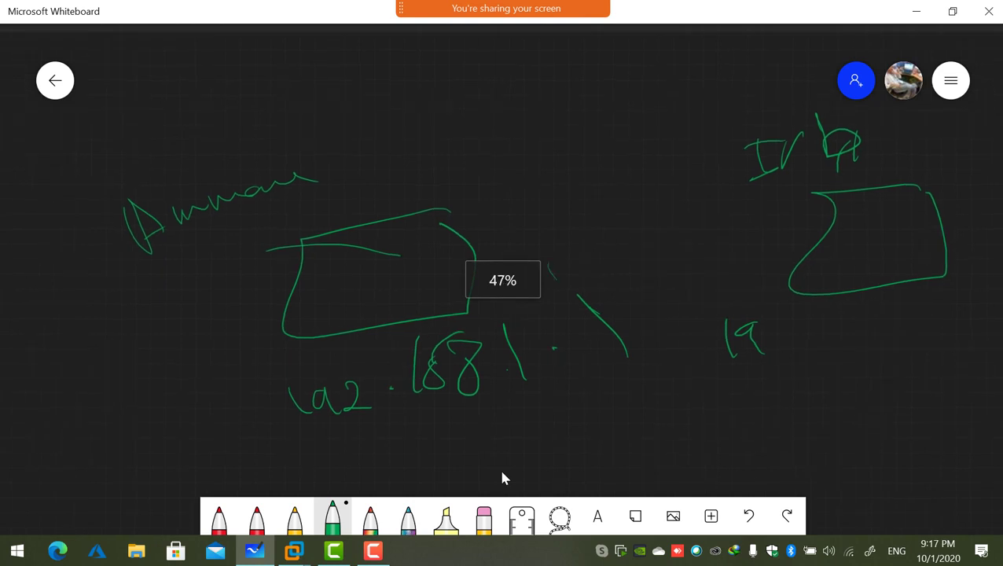
{"action": "left_click_drag", "start_coordinate": [775, 313], "coordinate": [798, 339]}
{"action": "mouse_move", "coordinate": [857, 296]}
{"action": "left_mouse_down"}
{"action": "mouse_move", "coordinate": [838, 330]}
{"action": "mouse_move", "coordinate": [901, 313]}
{"action": "mouse_move", "coordinate": [964, 318]}
{"action": "mouse_move", "coordinate": [956, 341]}
{"action": "left_mouse_up"}
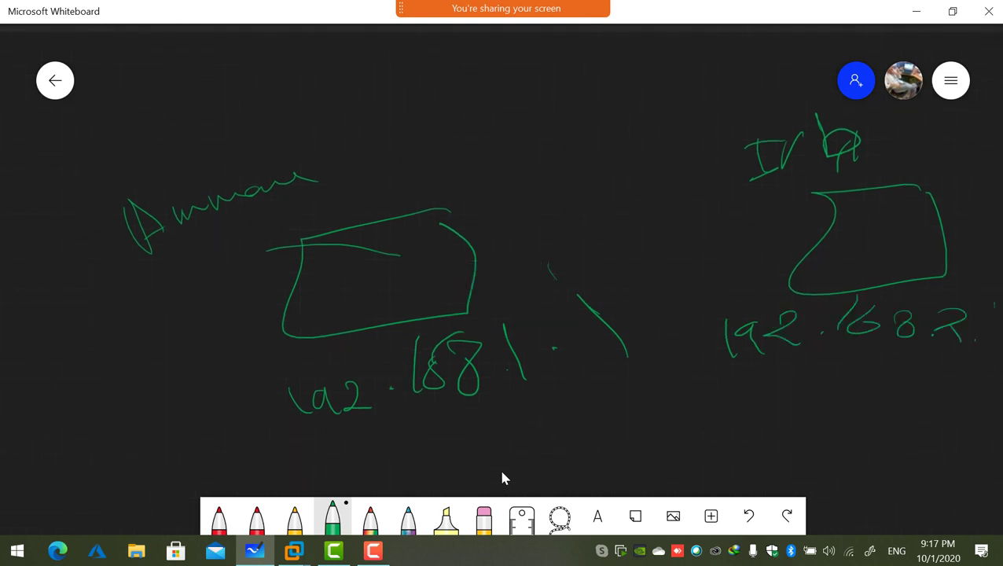
{"action": "left_click_drag", "start_coordinate": [997, 304], "coordinate": [994, 335]}
- Mark a client below the Irbid address, underline the differing octets, link the client to the Irbid box, and draw a line down from Amman
{"action": "mouse_move", "coordinate": [855, 401]}
{"action": "left_mouse_down"}
{"action": "mouse_move", "coordinate": [804, 424]}
{"action": "mouse_move", "coordinate": [821, 438]}
{"action": "left_mouse_up"}
{"action": "mouse_move", "coordinate": [933, 349]}
{"action": "left_mouse_down"}
{"action": "mouse_move", "coordinate": [963, 342]}
{"action": "mouse_move", "coordinate": [932, 351]}
{"action": "left_mouse_up"}
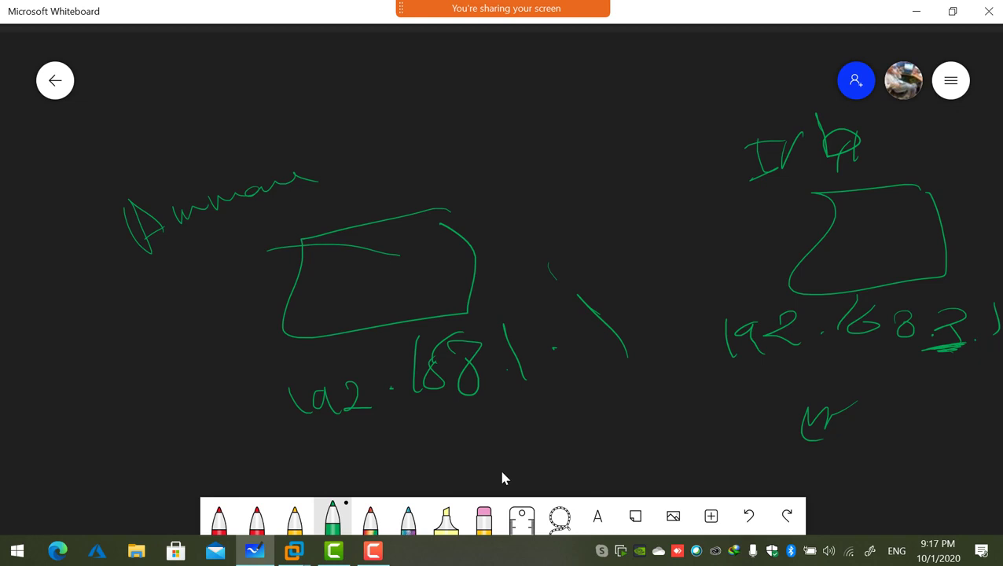
{"action": "mouse_move", "coordinate": [637, 371]}
{"action": "left_mouse_down"}
{"action": "mouse_move", "coordinate": [620, 379]}
{"action": "mouse_move", "coordinate": [622, 370]}
{"action": "mouse_move", "coordinate": [642, 376]}
{"action": "left_mouse_up"}
{"action": "mouse_move", "coordinate": [855, 408]}
{"action": "left_mouse_down"}
{"action": "mouse_move", "coordinate": [834, 397]}
{"action": "mouse_move", "coordinate": [863, 382]}
{"action": "left_mouse_up"}
{"action": "left_click_drag", "start_coordinate": [954, 336], "coordinate": [943, 341]}
{"action": "mouse_move", "coordinate": [867, 401]}
{"action": "left_mouse_down"}
{"action": "mouse_move", "coordinate": [967, 368]}
{"action": "mouse_move", "coordinate": [948, 218]}
{"action": "mouse_move", "coordinate": [763, 360]}
{"action": "left_mouse_up"}
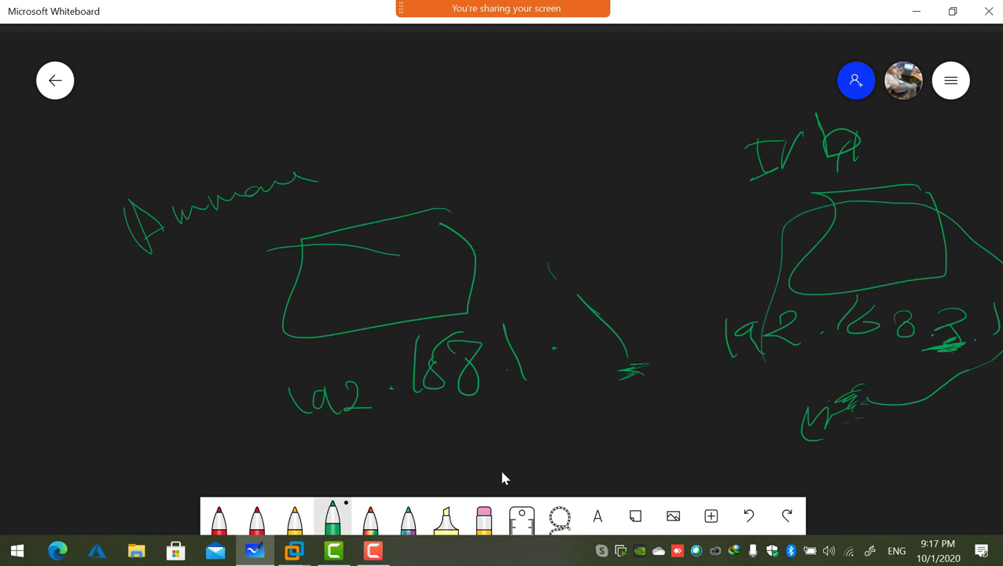
{"action": "mouse_move", "coordinate": [830, 427]}
{"action": "left_mouse_down"}
{"action": "mouse_move", "coordinate": [854, 282]}
{"action": "mouse_move", "coordinate": [870, 270]}
{"action": "left_mouse_up"}
{"action": "left_click_drag", "start_coordinate": [381, 324], "coordinate": [495, 476]}
{"action": "left_click_drag", "start_coordinate": [535, 431], "coordinate": [557, 453]}
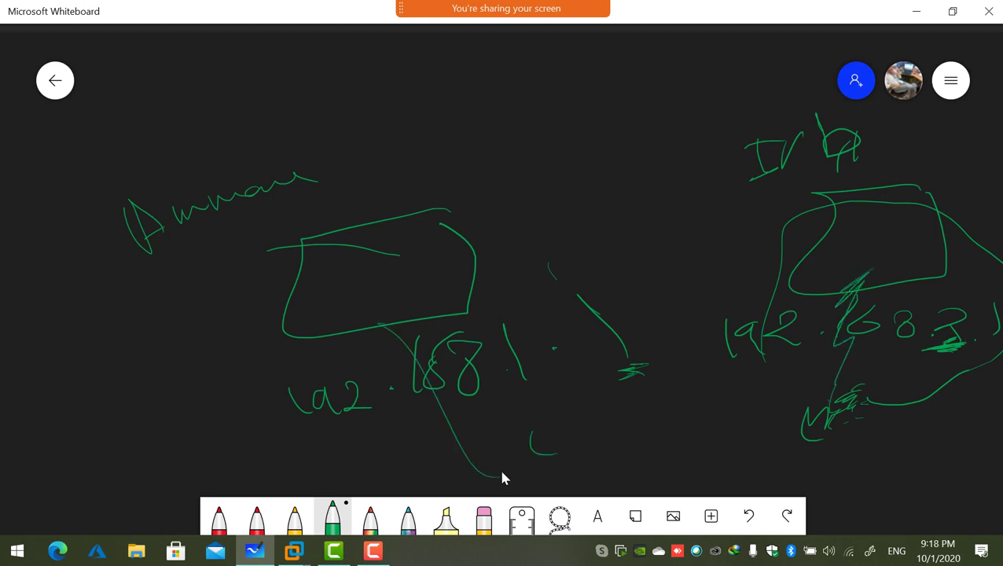
- Switch to the DC01 virtual machine, check the "Secure cache against pollution" server option, and return to the whiteboard
{"action": "left_click", "coordinate": [297, 552]}
{"action": "left_click", "coordinate": [295, 552]}
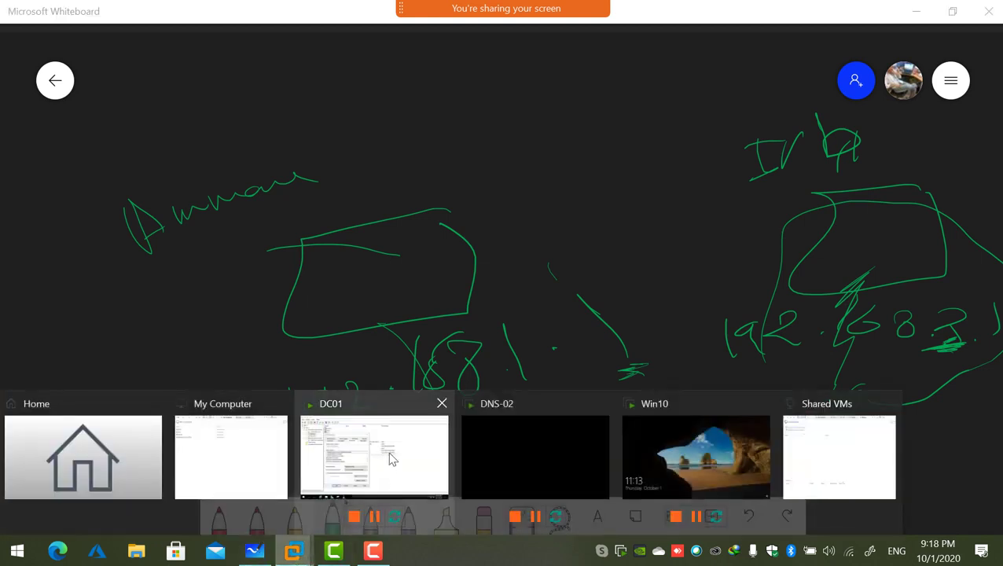
{"action": "left_click", "coordinate": [392, 460]}
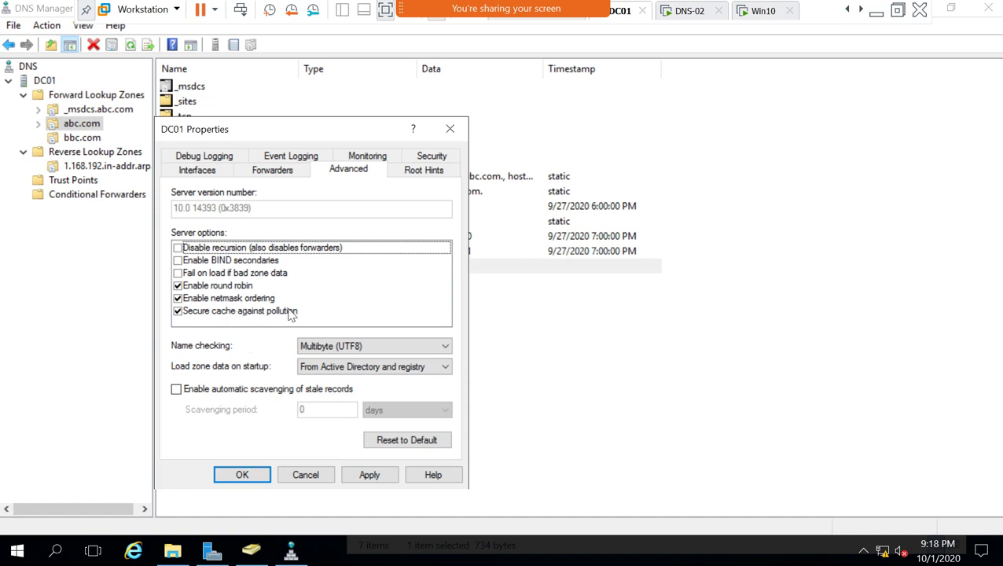
{"action": "left_click", "coordinate": [877, 12]}
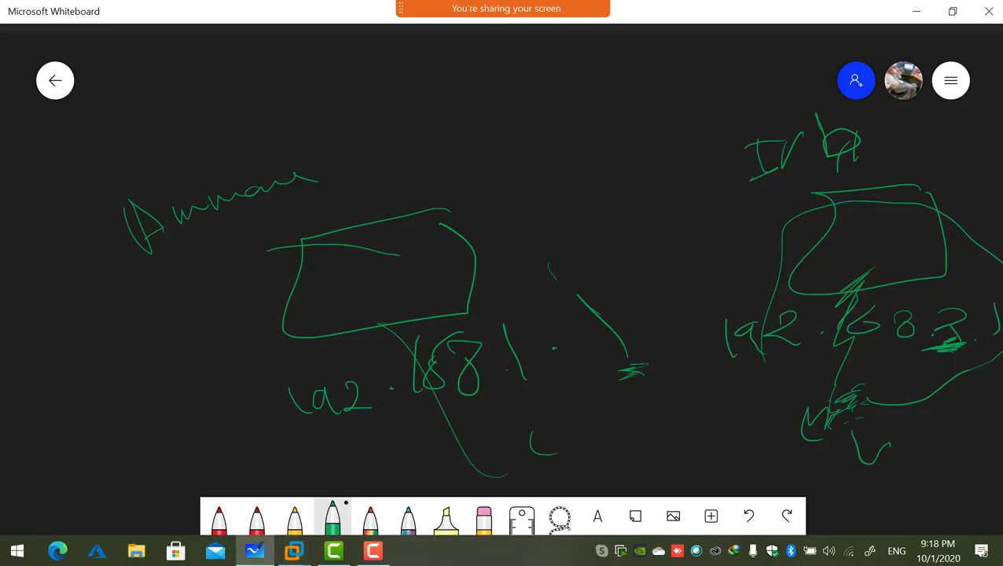
- Clear the whole canvas and write "%100" near its left half with the green pen
{"action": "left_click", "coordinate": [485, 516]}
{"action": "left_click", "coordinate": [496, 519]}
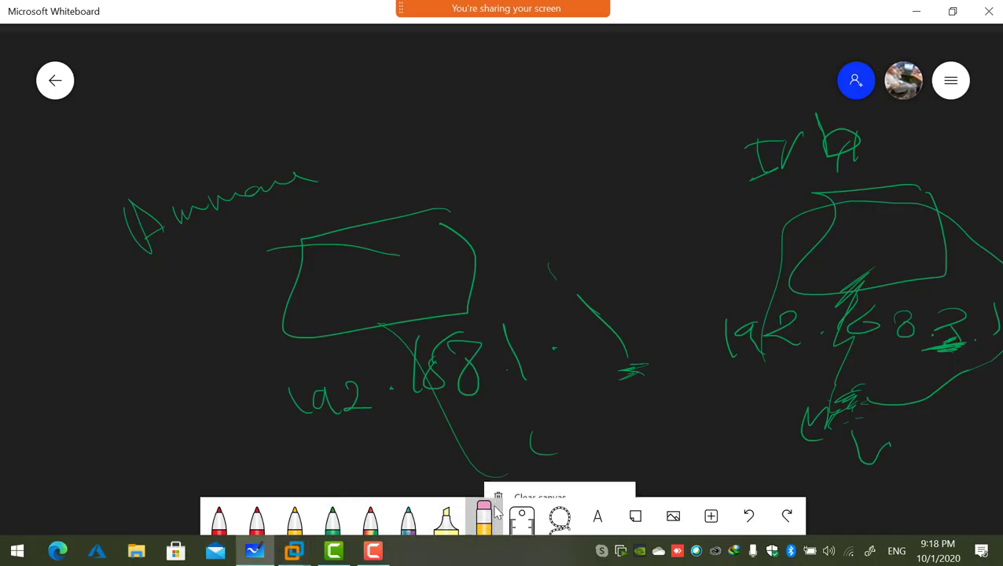
{"action": "left_click", "coordinate": [508, 479]}
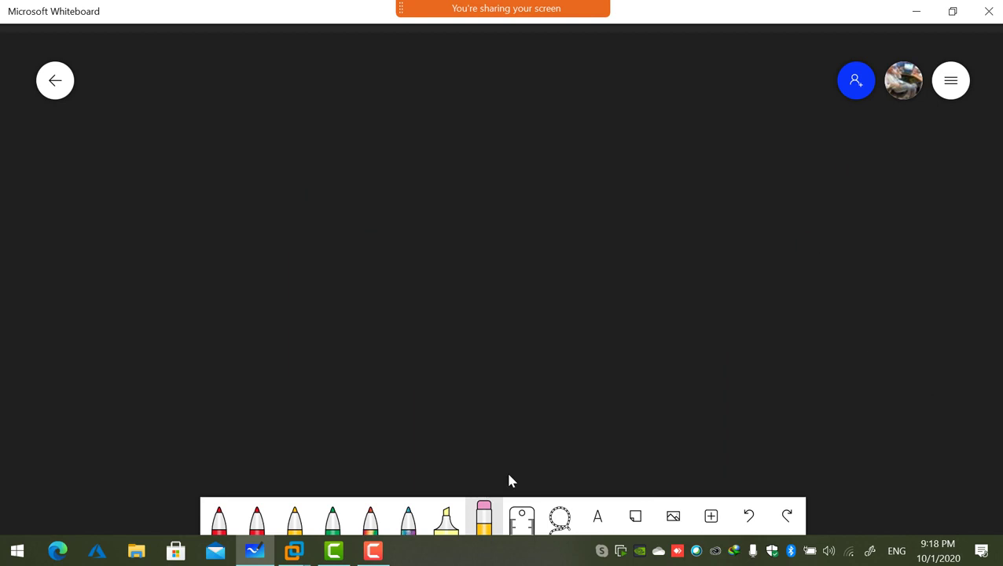
{"action": "left_click", "coordinate": [334, 520]}
{"action": "left_click_drag", "start_coordinate": [309, 287], "coordinate": [360, 331]}
{"action": "left_click_drag", "start_coordinate": [378, 293], "coordinate": [363, 316]}
{"action": "left_click_drag", "start_coordinate": [423, 284], "coordinate": [424, 286]}
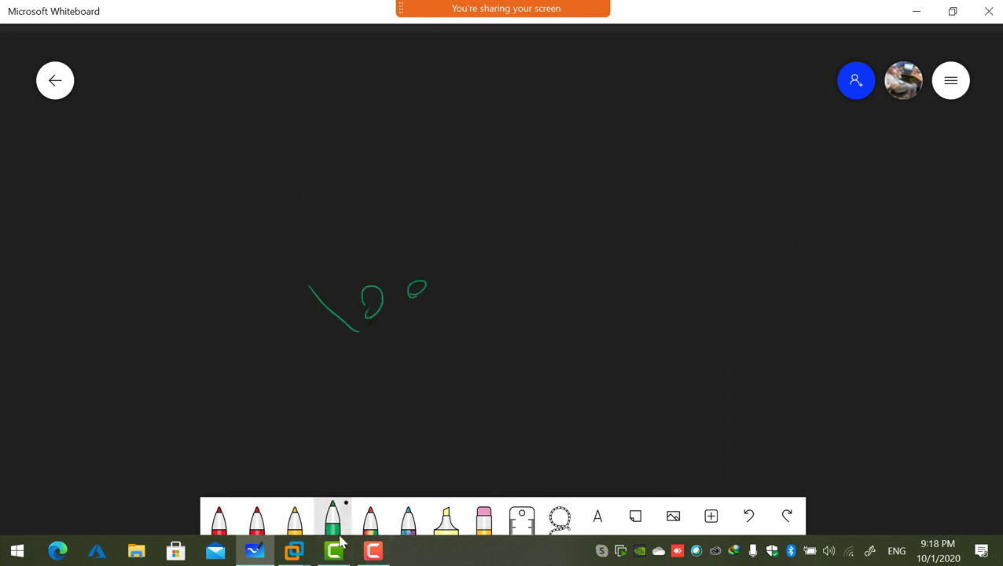
{"action": "left_click_drag", "start_coordinate": [285, 255], "coordinate": [246, 354]}
- Write "google" above and to the right of the percentage, and draw an arrow curving down from it
{"action": "mouse_move", "coordinate": [551, 186]}
{"action": "left_mouse_down"}
{"action": "mouse_move", "coordinate": [540, 206]}
{"action": "mouse_move", "coordinate": [620, 206]}
{"action": "mouse_move", "coordinate": [675, 228]}
{"action": "left_mouse_up"}
{"action": "left_click_drag", "start_coordinate": [695, 155], "coordinate": [698, 214]}
{"action": "mouse_move", "coordinate": [706, 196]}
{"action": "left_mouse_down"}
{"action": "mouse_move", "coordinate": [717, 195]}
{"action": "mouse_move", "coordinate": [725, 228]}
{"action": "left_mouse_up"}
{"action": "left_click_drag", "start_coordinate": [605, 251], "coordinate": [497, 377]}
{"action": "left_click_drag", "start_coordinate": [509, 337], "coordinate": [485, 355]}
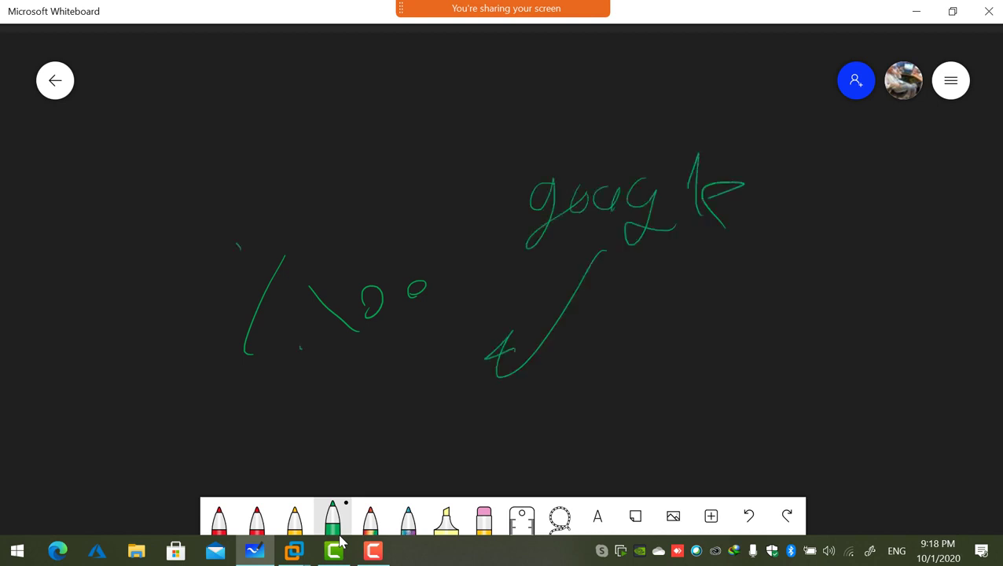
- Write "DNS" and a cache note beneath the google arrow, circle the note, and add a mark to its right
{"action": "mouse_move", "coordinate": [346, 415]}
{"action": "left_mouse_down"}
{"action": "mouse_move", "coordinate": [321, 369]}
{"action": "mouse_move", "coordinate": [391, 339]}
{"action": "mouse_move", "coordinate": [435, 346]}
{"action": "mouse_move", "coordinate": [434, 371]}
{"action": "left_mouse_up"}
{"action": "left_click_drag", "start_coordinate": [395, 425], "coordinate": [409, 455]}
{"action": "mouse_move", "coordinate": [427, 423]}
{"action": "left_mouse_down"}
{"action": "mouse_move", "coordinate": [420, 438]}
{"action": "mouse_move", "coordinate": [468, 409]}
{"action": "mouse_move", "coordinate": [494, 417]}
{"action": "left_mouse_up"}
{"action": "mouse_move", "coordinate": [480, 346]}
{"action": "left_mouse_down"}
{"action": "mouse_move", "coordinate": [515, 404]}
{"action": "mouse_move", "coordinate": [580, 372]}
{"action": "mouse_move", "coordinate": [353, 467]}
{"action": "mouse_move", "coordinate": [662, 338]}
{"action": "mouse_move", "coordinate": [613, 411]}
{"action": "mouse_move", "coordinate": [677, 406]}
{"action": "left_mouse_up"}
{"action": "mouse_move", "coordinate": [709, 373]}
{"action": "left_mouse_down"}
{"action": "mouse_move", "coordinate": [736, 386]}
{"action": "mouse_move", "coordinate": [757, 379]}
{"action": "left_mouse_up"}
{"action": "mouse_move", "coordinate": [771, 359]}
{"action": "left_mouse_down"}
{"action": "mouse_move", "coordinate": [764, 370]}
{"action": "mouse_move", "coordinate": [820, 346]}
{"action": "left_mouse_up"}
{"action": "left_click_drag", "start_coordinate": [526, 132], "coordinate": [592, 180]}
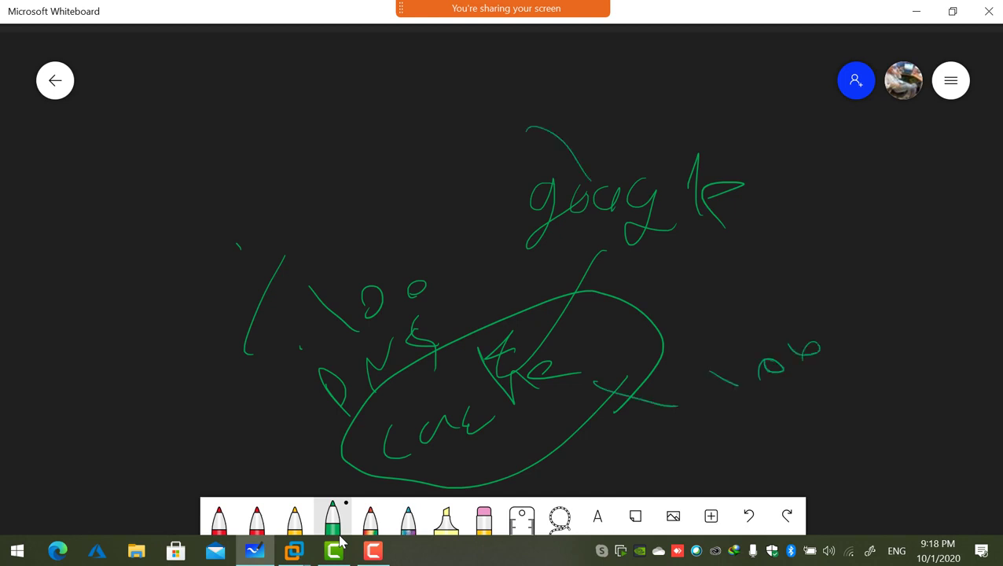
- Add a short note above "google", write "50%" to the right, and draw a long arc linking the percentage to the note
{"action": "mouse_move", "coordinate": [417, 87]}
{"action": "left_mouse_down"}
{"action": "mouse_move", "coordinate": [440, 118]}
{"action": "mouse_move", "coordinate": [454, 73]}
{"action": "left_mouse_up"}
{"action": "mouse_move", "coordinate": [454, 101]}
{"action": "left_mouse_down"}
{"action": "mouse_move", "coordinate": [481, 55]}
{"action": "mouse_move", "coordinate": [518, 53]}
{"action": "left_mouse_up"}
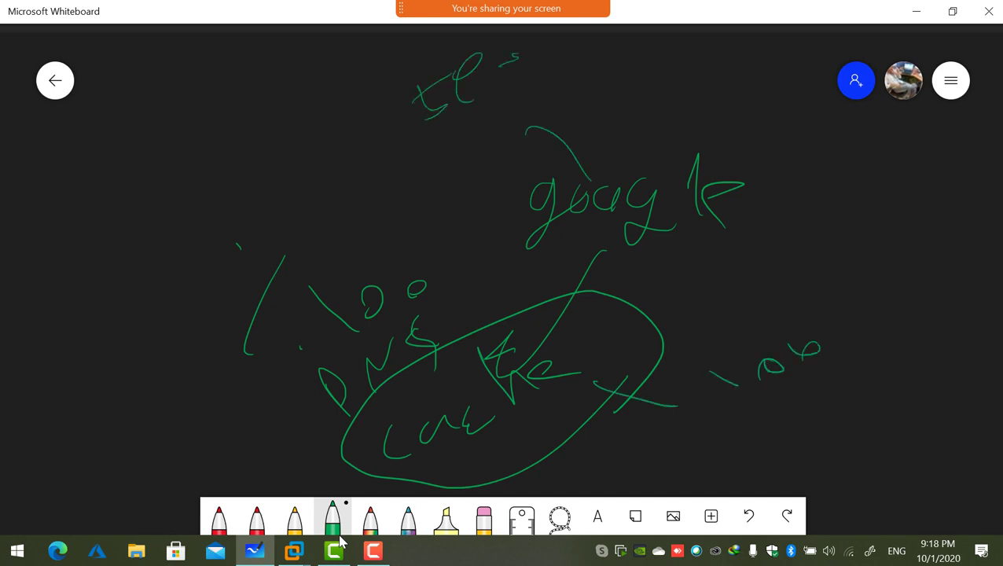
{"action": "left_click_drag", "start_coordinate": [750, 326], "coordinate": [762, 411]}
{"action": "mouse_move", "coordinate": [703, 285]}
{"action": "left_mouse_down"}
{"action": "mouse_move", "coordinate": [724, 323]}
{"action": "mouse_move", "coordinate": [743, 261]}
{"action": "mouse_move", "coordinate": [791, 266]}
{"action": "left_mouse_up"}
{"action": "mouse_move", "coordinate": [834, 198]}
{"action": "left_mouse_down"}
{"action": "mouse_move", "coordinate": [821, 277]}
{"action": "mouse_move", "coordinate": [856, 247]}
{"action": "left_mouse_up"}
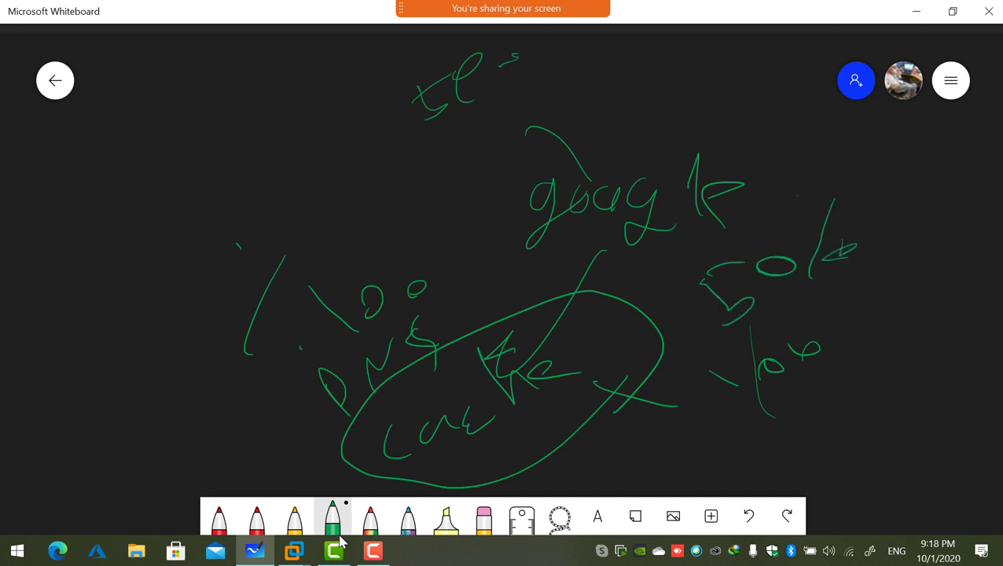
{"action": "left_click_drag", "start_coordinate": [810, 187], "coordinate": [802, 207]}
{"action": "mouse_move", "coordinate": [789, 272]}
{"action": "left_mouse_down"}
{"action": "mouse_move", "coordinate": [875, 214]}
{"action": "mouse_move", "coordinate": [513, 94]}
{"action": "mouse_move", "coordinate": [484, 106]}
{"action": "left_mouse_up"}
{"action": "mouse_move", "coordinate": [494, 88]}
{"action": "left_mouse_down"}
{"action": "mouse_move", "coordinate": [526, 93]}
{"action": "mouse_move", "coordinate": [510, 116]}
{"action": "left_mouse_up"}
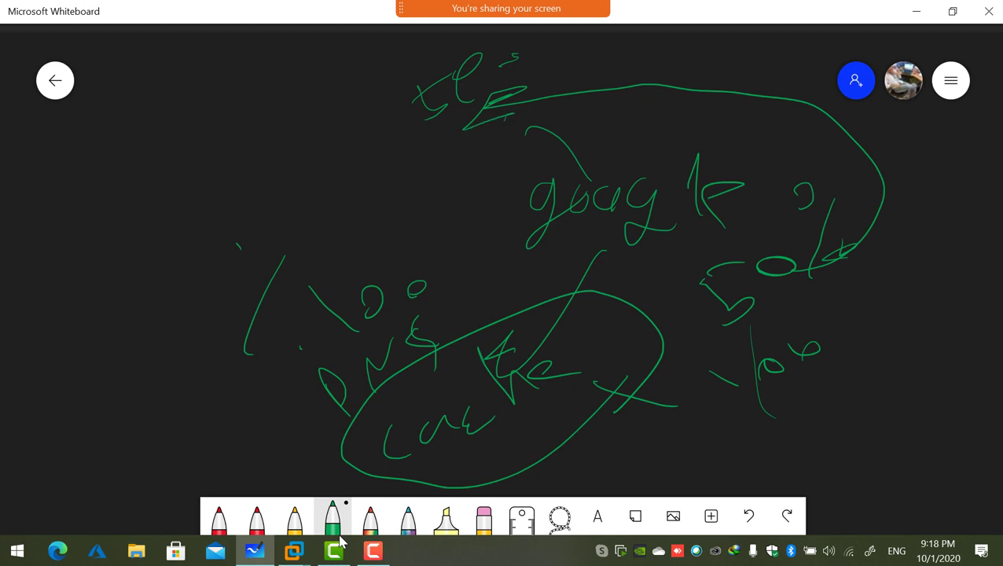
- Sketch a figure at the far left and draw overlapping arcs between it and the right side of the cache sketch
{"action": "mouse_move", "coordinate": [257, 155]}
{"action": "left_mouse_down"}
{"action": "mouse_move", "coordinate": [251, 178]}
{"action": "mouse_move", "coordinate": [263, 187]}
{"action": "left_mouse_up"}
{"action": "left_click_drag", "start_coordinate": [277, 165], "coordinate": [343, 150]}
{"action": "mouse_move", "coordinate": [735, 373]}
{"action": "left_mouse_down"}
{"action": "mouse_move", "coordinate": [675, 323]}
{"action": "mouse_move", "coordinate": [415, 197]}
{"action": "mouse_move", "coordinate": [162, 297]}
{"action": "mouse_move", "coordinate": [124, 331]}
{"action": "left_mouse_up"}
{"action": "left_click_drag", "start_coordinate": [129, 321], "coordinate": [148, 330]}
{"action": "mouse_move", "coordinate": [44, 209]}
{"action": "left_mouse_down"}
{"action": "mouse_move", "coordinate": [47, 185]}
{"action": "mouse_move", "coordinate": [48, 278]}
{"action": "left_mouse_up"}
{"action": "left_click_drag", "start_coordinate": [30, 250], "coordinate": [79, 253]}
{"action": "left_click_drag", "start_coordinate": [45, 213], "coordinate": [3, 257]}
{"action": "mouse_move", "coordinate": [47, 212]}
{"action": "left_mouse_down"}
{"action": "mouse_move", "coordinate": [89, 271]}
{"action": "mouse_move", "coordinate": [126, 285]}
{"action": "mouse_move", "coordinate": [134, 245]}
{"action": "left_mouse_up"}
{"action": "mouse_move", "coordinate": [200, 252]}
{"action": "left_mouse_down"}
{"action": "mouse_move", "coordinate": [252, 275]}
{"action": "mouse_move", "coordinate": [211, 282]}
{"action": "left_mouse_up"}
{"action": "mouse_move", "coordinate": [149, 246]}
{"action": "left_mouse_down"}
{"action": "mouse_move", "coordinate": [124, 291]}
{"action": "mouse_move", "coordinate": [500, 170]}
{"action": "mouse_move", "coordinate": [687, 313]}
{"action": "mouse_move", "coordinate": [729, 363]}
{"action": "mouse_move", "coordinate": [713, 331]}
{"action": "left_mouse_up"}
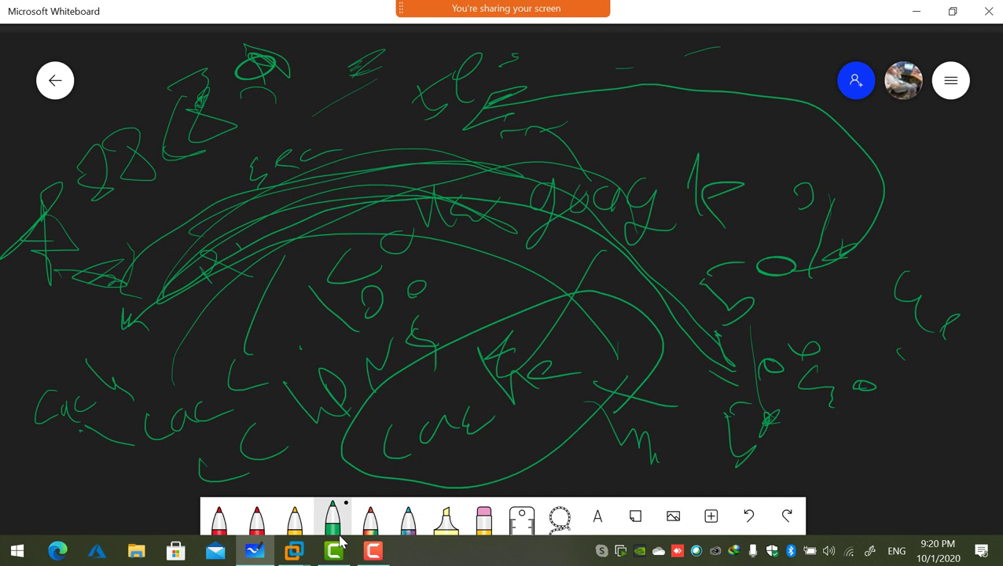
{"action": "mouse_move", "coordinate": [48, 334]}
{"action": "left_mouse_down"}
{"action": "mouse_move", "coordinate": [122, 288]}
{"action": "mouse_move", "coordinate": [443, 228]}
{"action": "mouse_move", "coordinate": [689, 420]}
{"action": "left_mouse_up"}
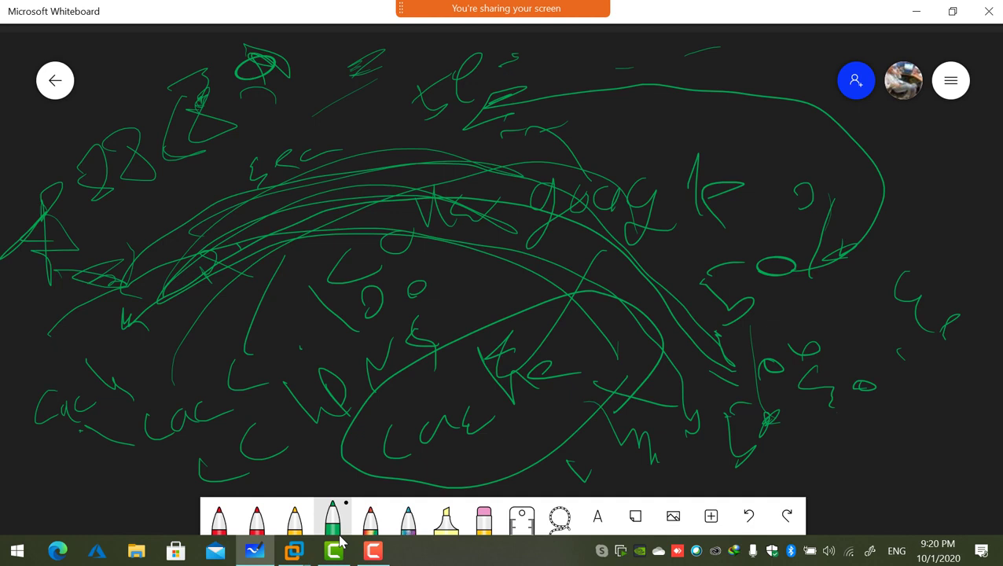
- Switch to the DC01 virtual machine and review the "Load zone data on startup" choices, keeping "From Active Directory and registry"
{"action": "left_click", "coordinate": [294, 550]}
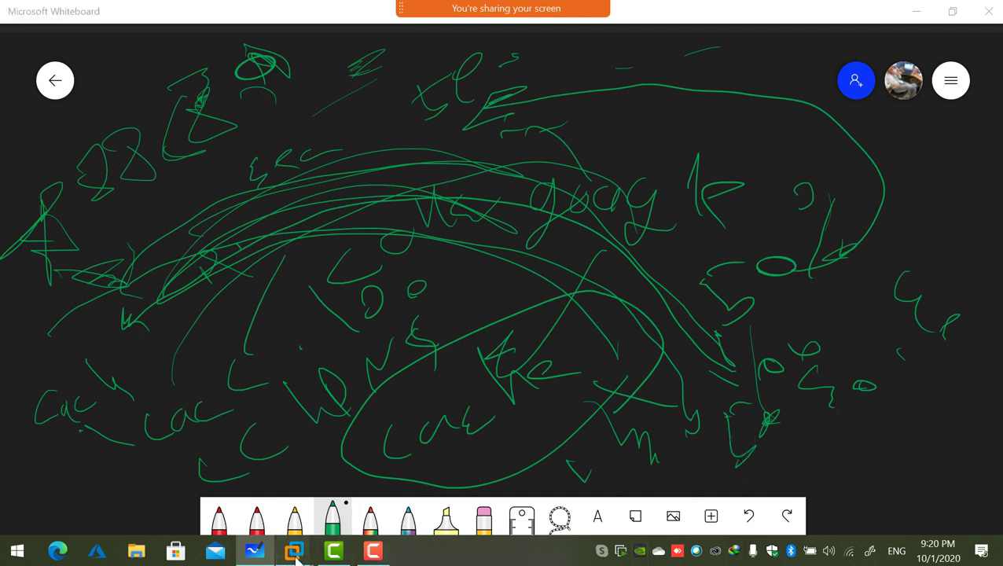
{"action": "left_click", "coordinate": [390, 455]}
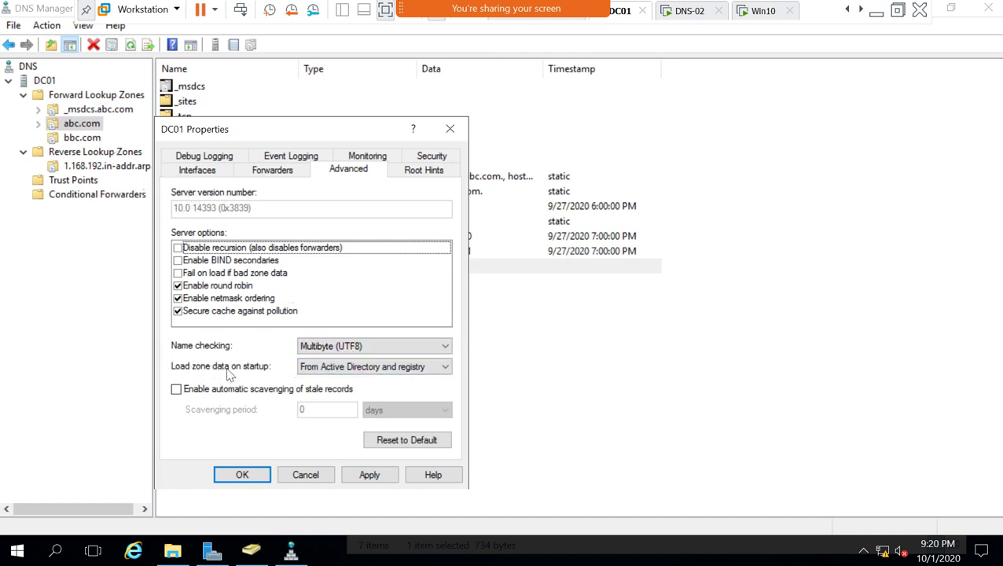
{"action": "left_click", "coordinate": [344, 368]}
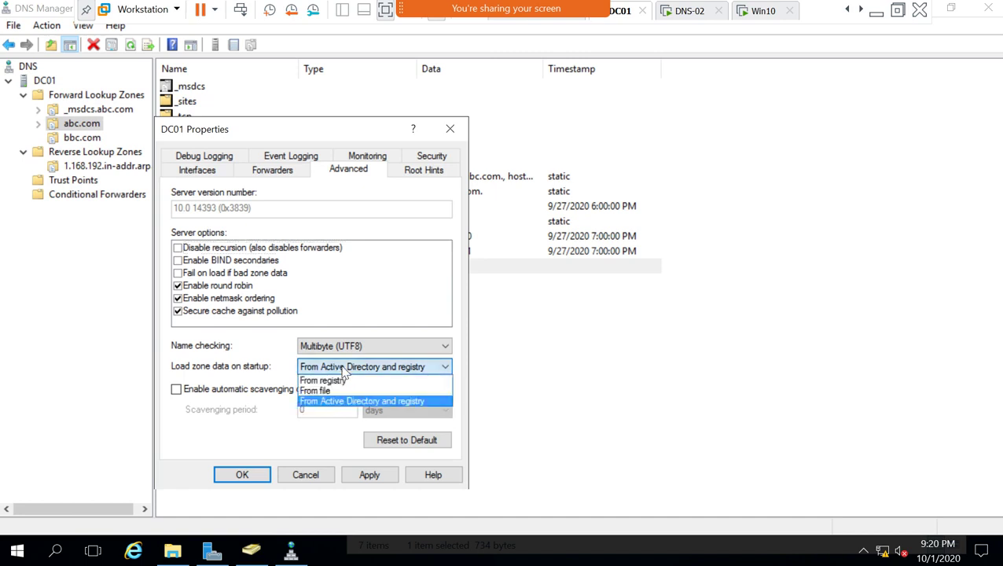
{"action": "left_click", "coordinate": [322, 403]}
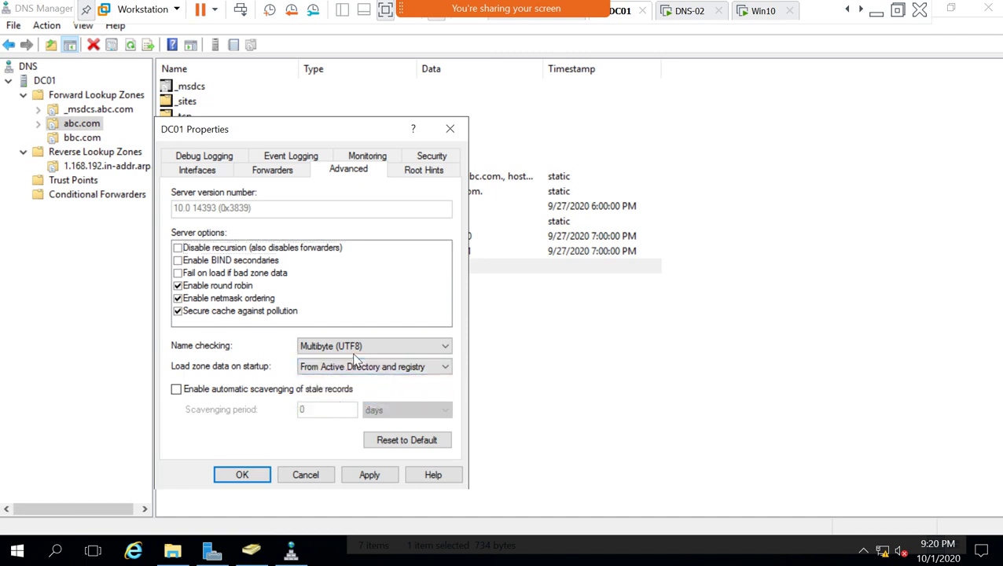
- Try automatic scavenging of stale records with a 7-day period, and disable it again
{"action": "left_click", "coordinate": [231, 393]}
{"action": "left_click", "coordinate": [302, 412]}
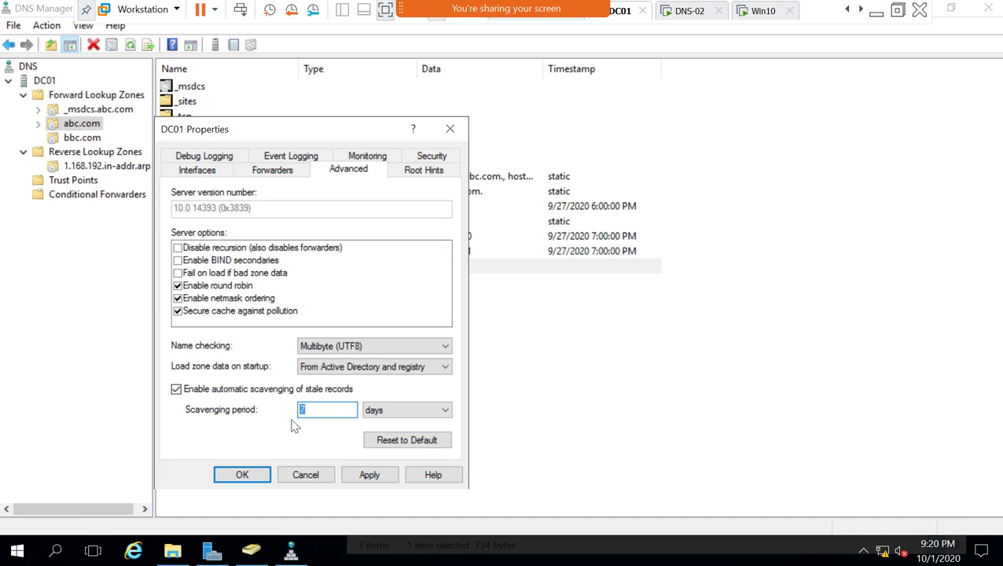
{"action": "left_click", "coordinate": [222, 393]}
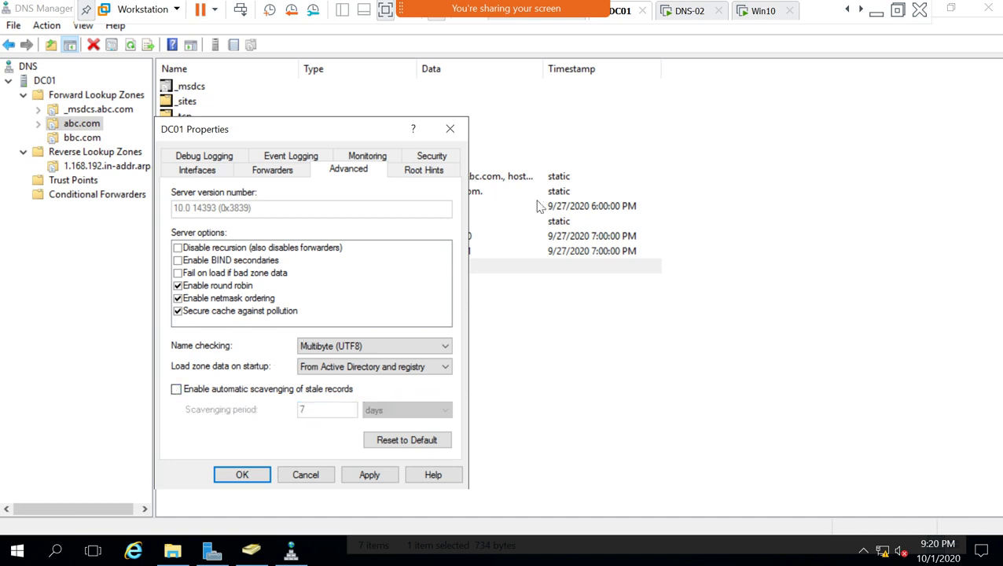
- Examine DC01's root hints name servers and the prompt for copying them from another server, cancelling without copying
{"action": "left_click", "coordinate": [425, 171]}
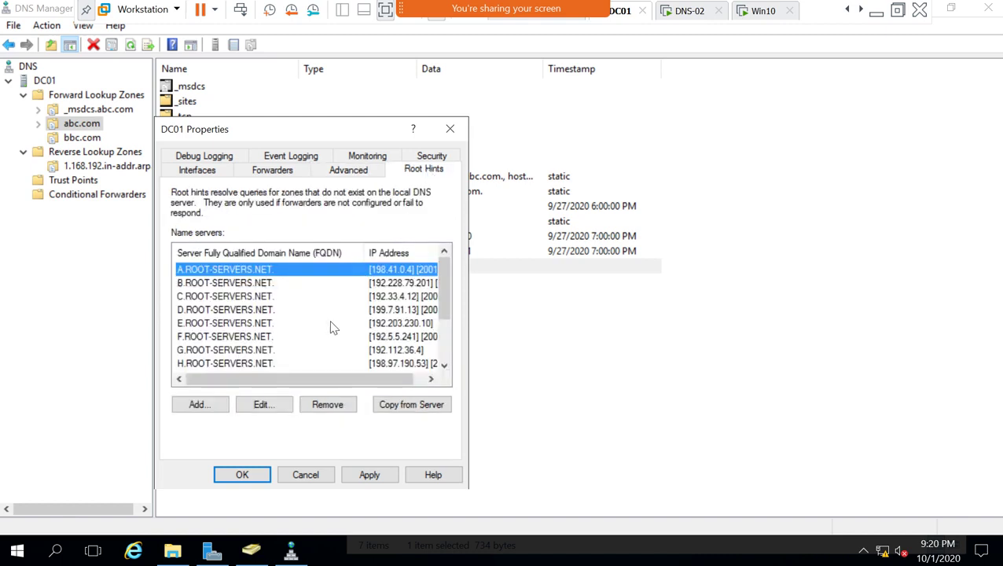
{"action": "scroll", "coordinate": [331, 327], "scroll_direction": "down", "scroll_amount": 2}
{"action": "scroll", "coordinate": [334, 324], "scroll_direction": "up", "scroll_amount": 2}
{"action": "scroll", "coordinate": [260, 315], "scroll_direction": "down", "scroll_amount": 2}
{"action": "left_click", "coordinate": [429, 408]}
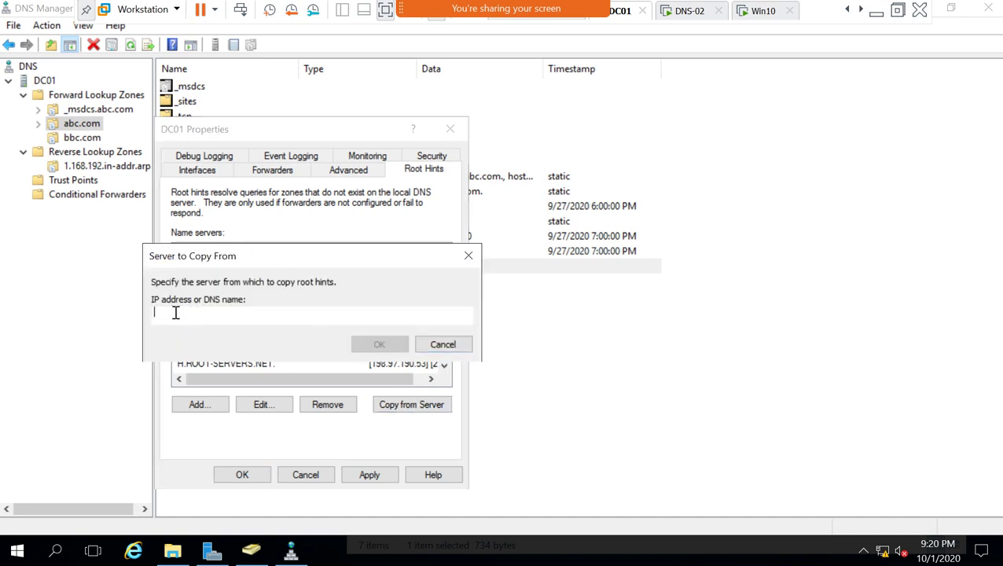
{"action": "left_click", "coordinate": [442, 345]}
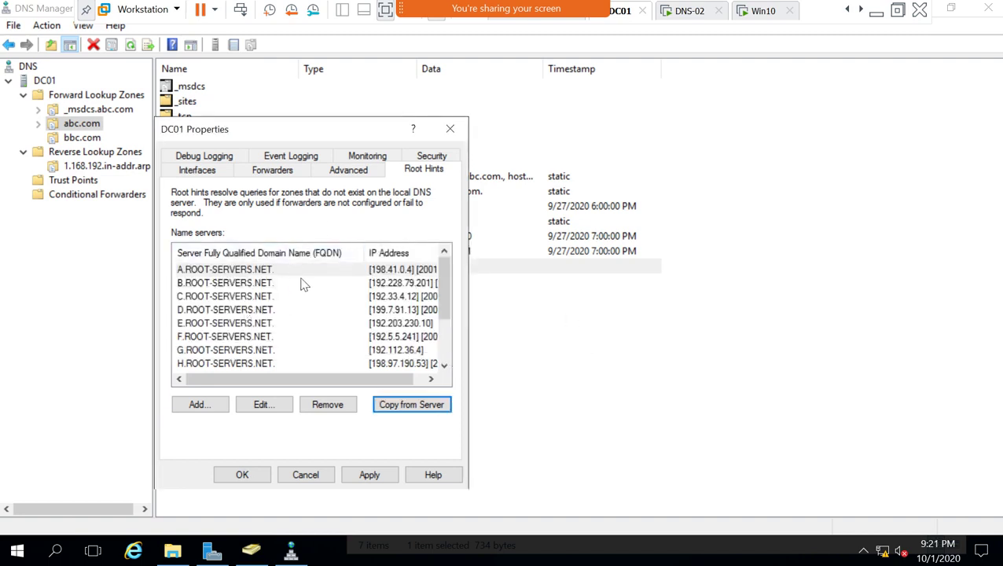
- Review the groups, users and permissions in DC01's security settings
{"action": "left_click", "coordinate": [416, 155]}
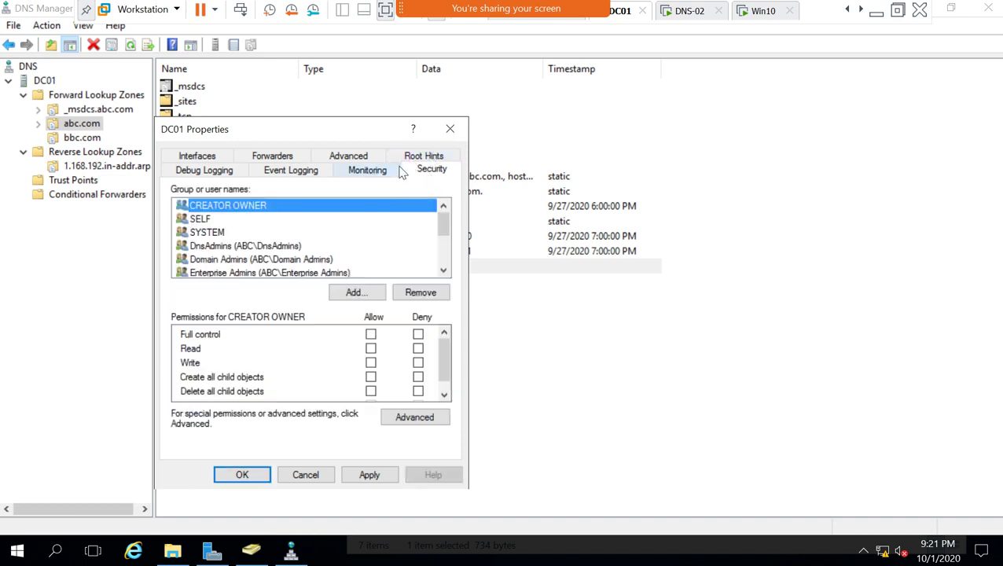
{"action": "scroll", "coordinate": [287, 248], "scroll_direction": "down", "scroll_amount": 3}
{"action": "scroll", "coordinate": [338, 242], "scroll_direction": "up", "scroll_amount": 3}
- Enable packet logging for debugging on DC01 to inspect its packet and log file options, and disable it again
{"action": "left_click", "coordinate": [372, 157]}
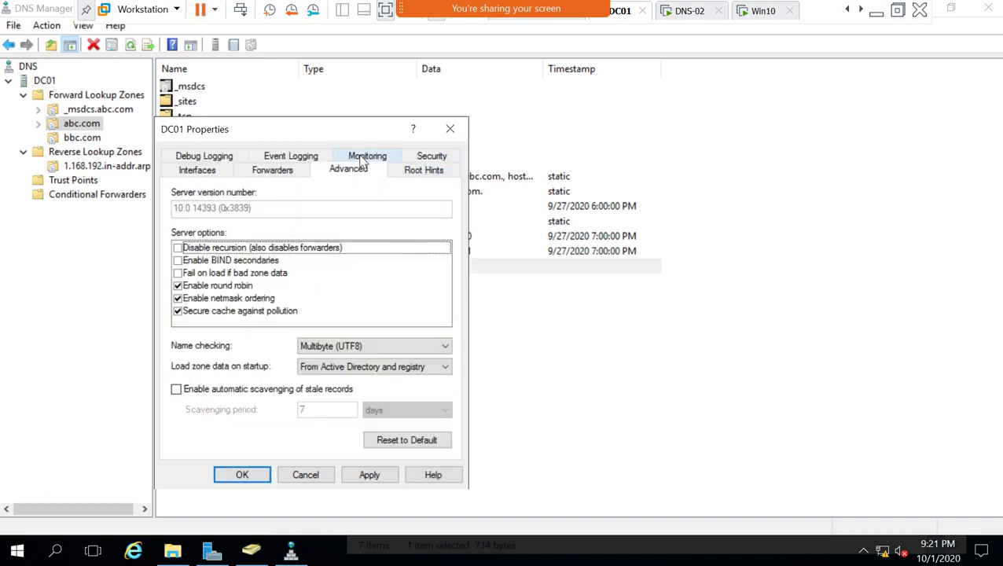
{"action": "left_click", "coordinate": [289, 176]}
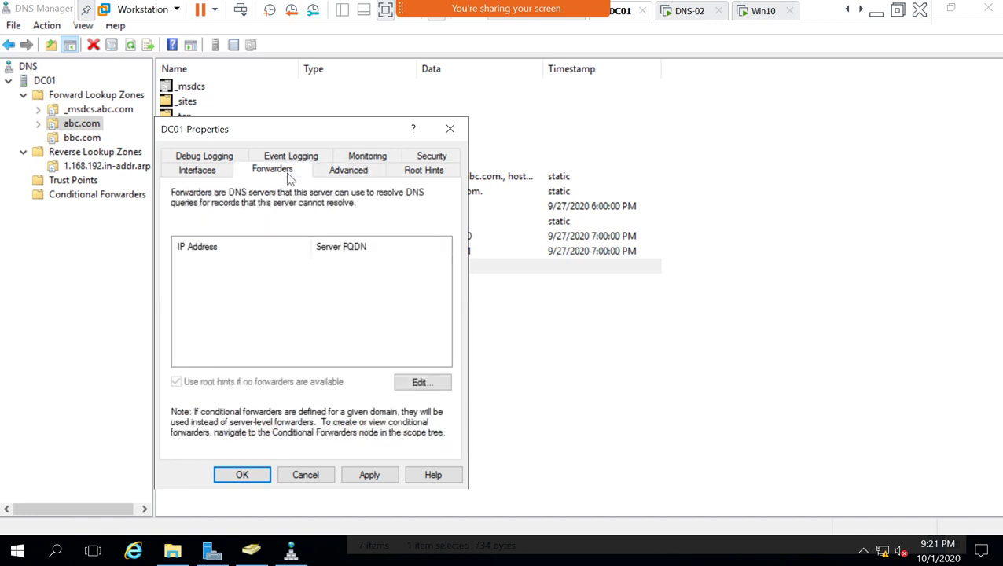
{"action": "left_click", "coordinate": [219, 172]}
{"action": "left_click", "coordinate": [214, 158]}
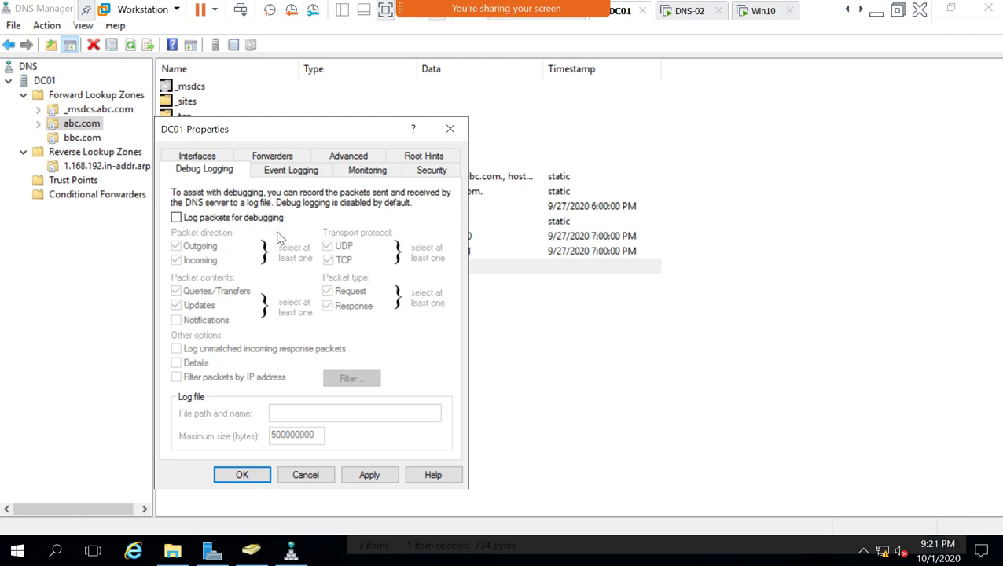
{"action": "left_click", "coordinate": [217, 219]}
{"action": "left_click", "coordinate": [217, 220]}
{"action": "left_click", "coordinate": [187, 220]}
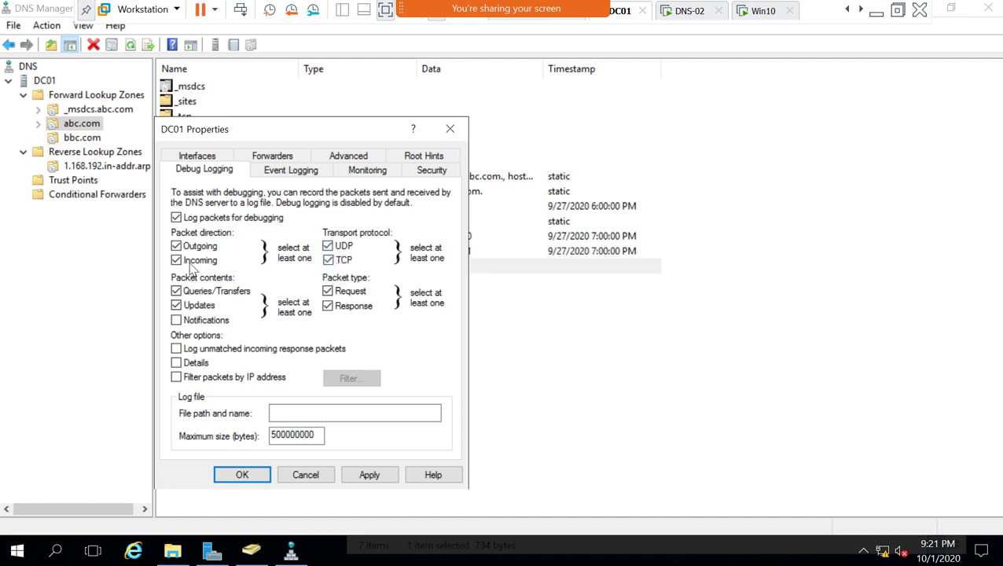
{"action": "left_click", "coordinate": [293, 407]}
{"action": "left_click", "coordinate": [177, 219]}
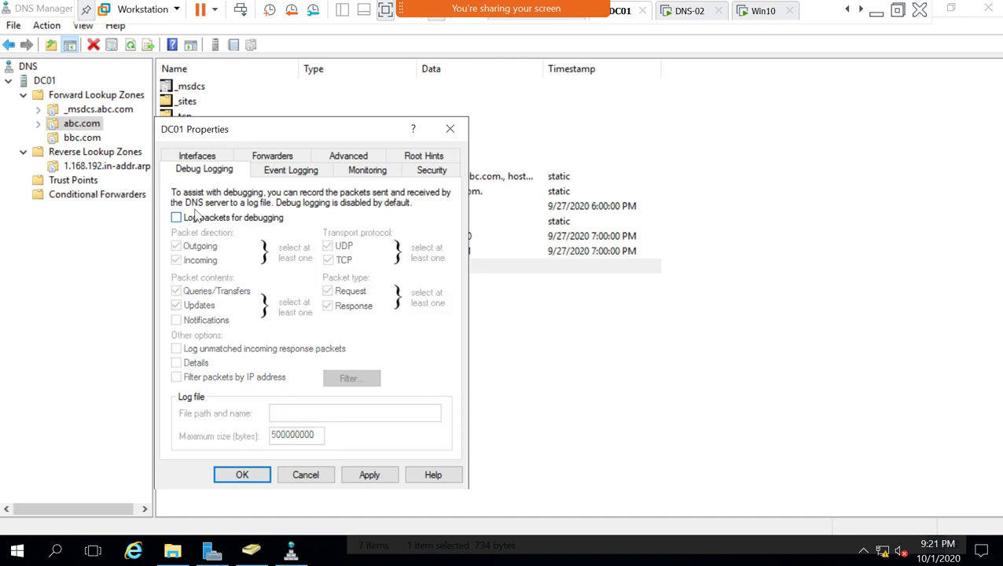
- Go back over DC01's forwarders, advanced and root hints settings
{"action": "left_click", "coordinate": [222, 159]}
{"action": "left_click", "coordinate": [272, 173]}
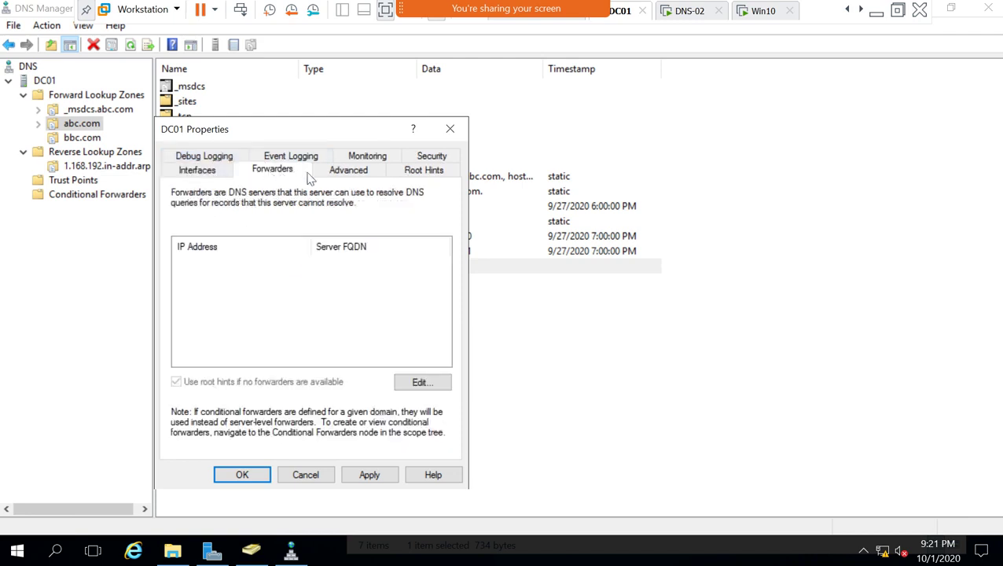
{"action": "left_click", "coordinate": [346, 171]}
{"action": "left_click", "coordinate": [406, 174]}
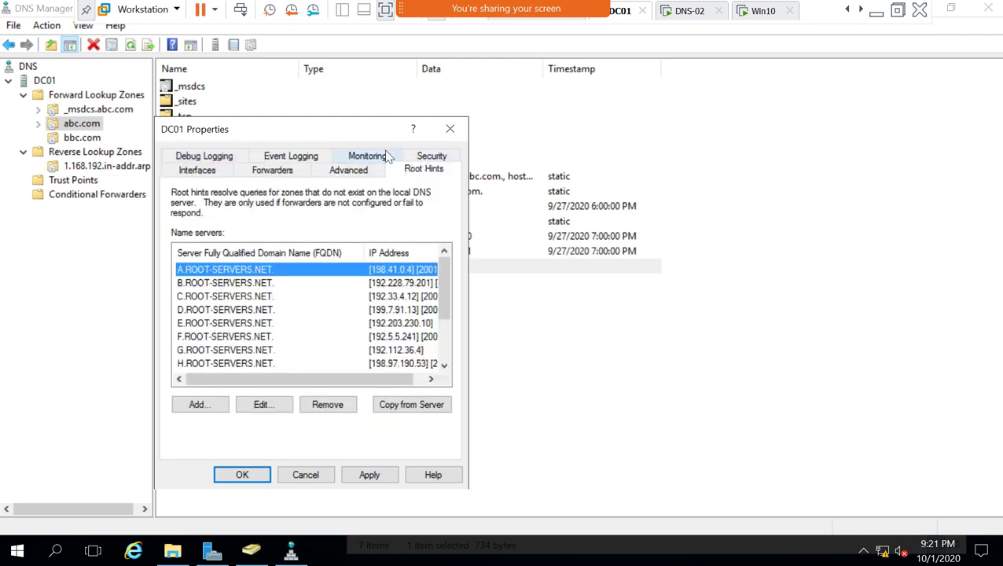
- Run a simple query test against DC01 from its monitoring settings
{"action": "left_click", "coordinate": [379, 156]}
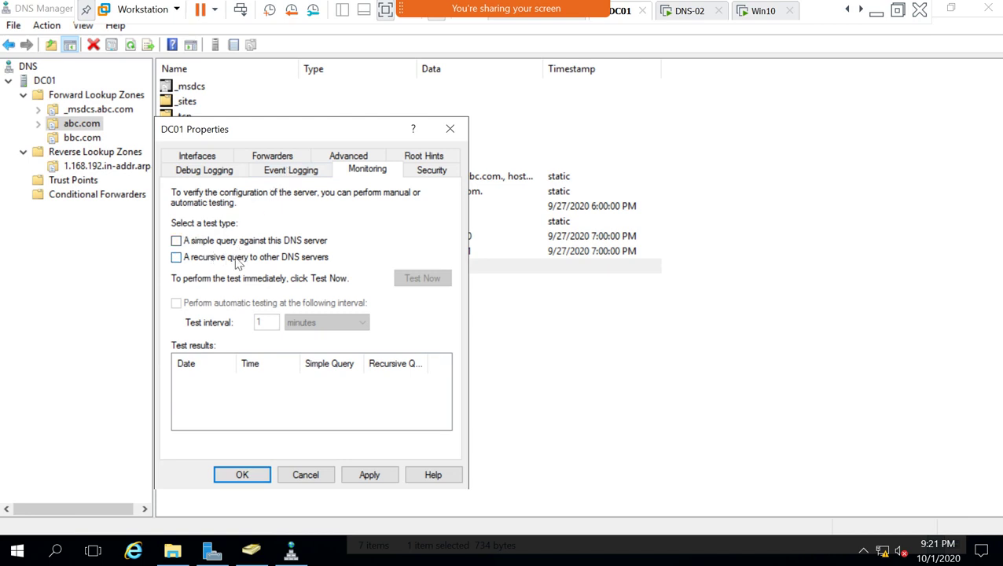
{"action": "left_click", "coordinate": [177, 242]}
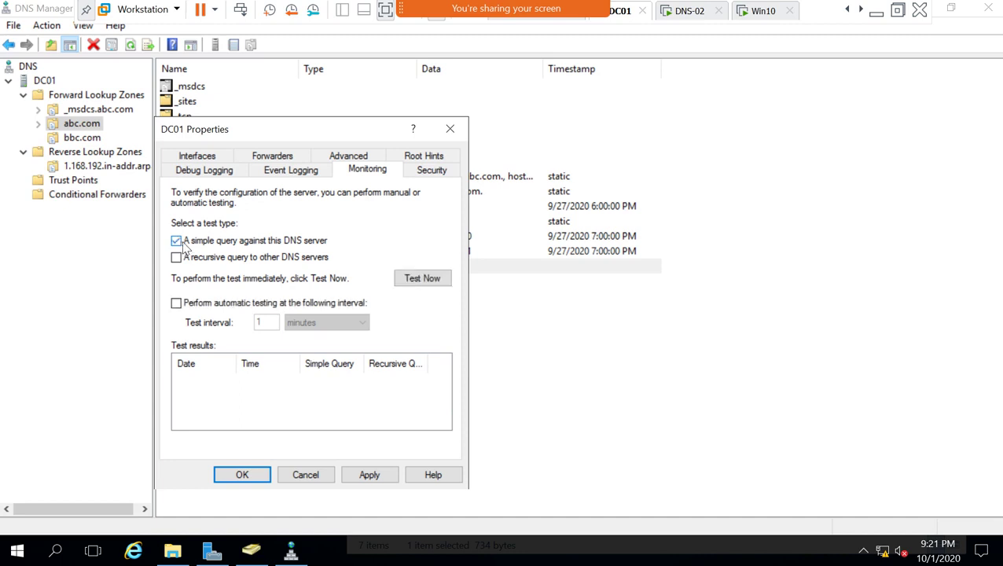
{"action": "left_click", "coordinate": [417, 284]}
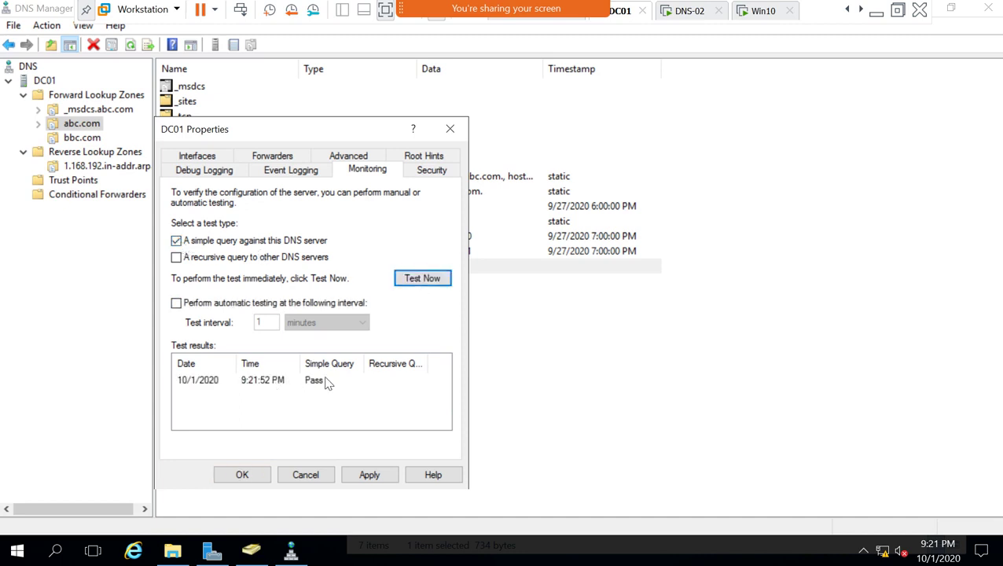
- Run only the recursive query test from DC01 to other DNS servers, leaving the simple query out
{"action": "left_click", "coordinate": [177, 258]}
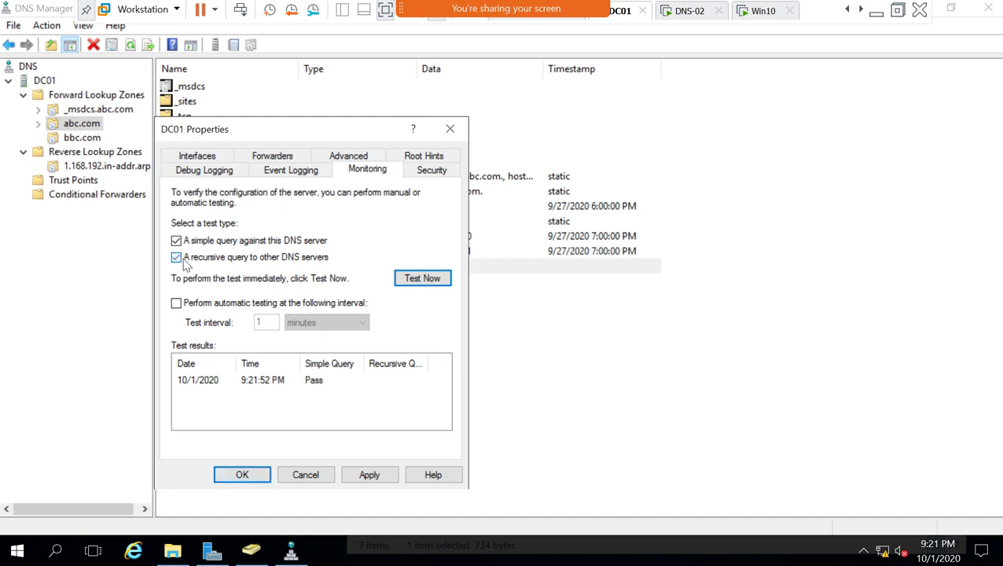
{"action": "left_click", "coordinate": [189, 245]}
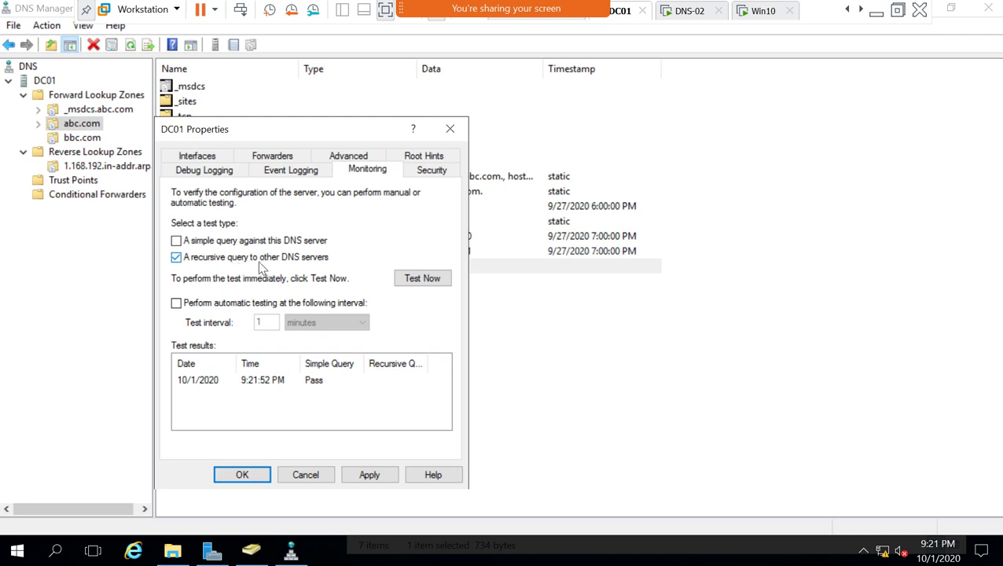
{"action": "left_click", "coordinate": [424, 284]}
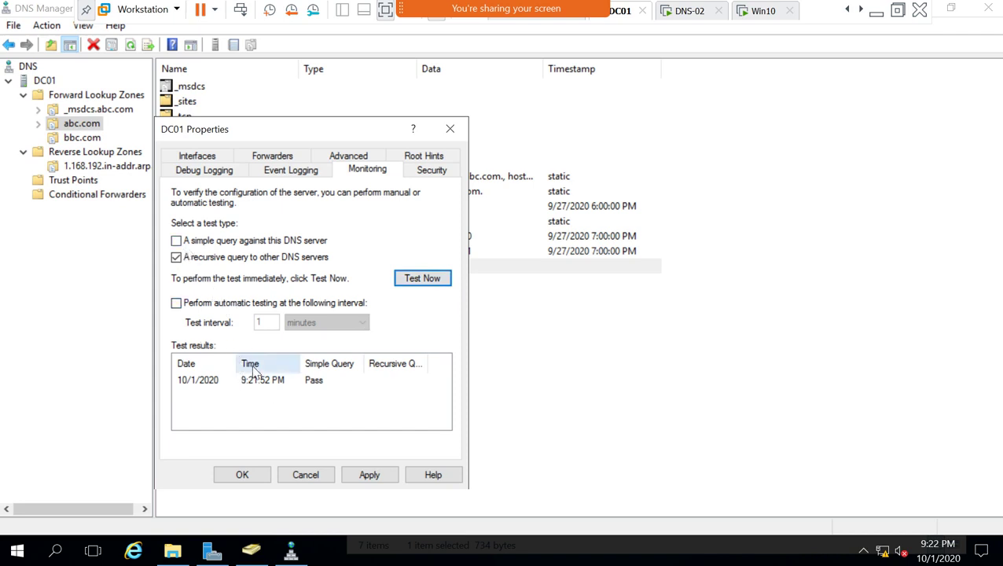
- Enable automatic recursive query testing at a 1-minute interval to demonstrate it, and disable both the automatic testing and the recursive test again
{"action": "left_click", "coordinate": [177, 304]}
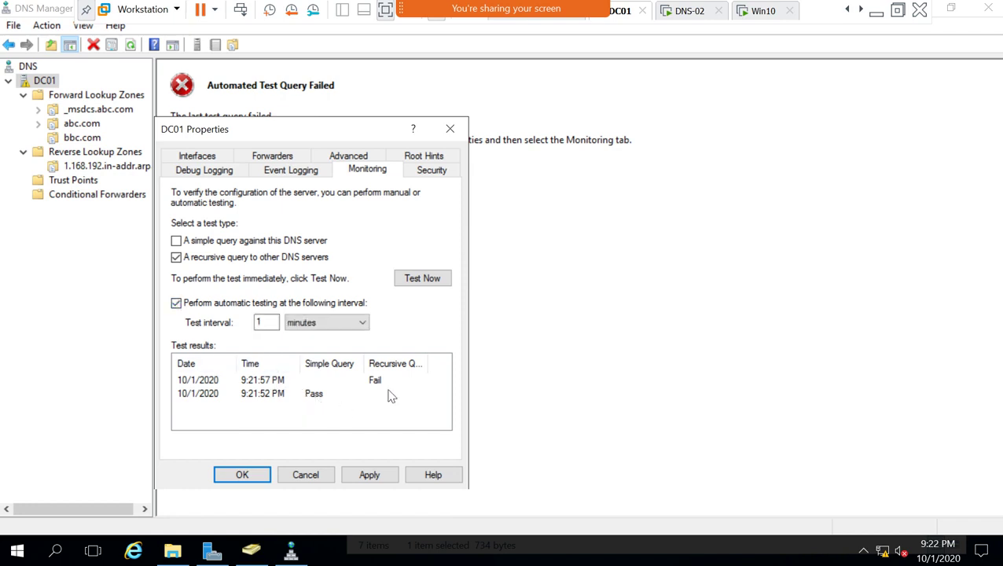
{"action": "left_click", "coordinate": [372, 383]}
{"action": "left_click", "coordinate": [176, 303]}
{"action": "left_click", "coordinate": [176, 303]}
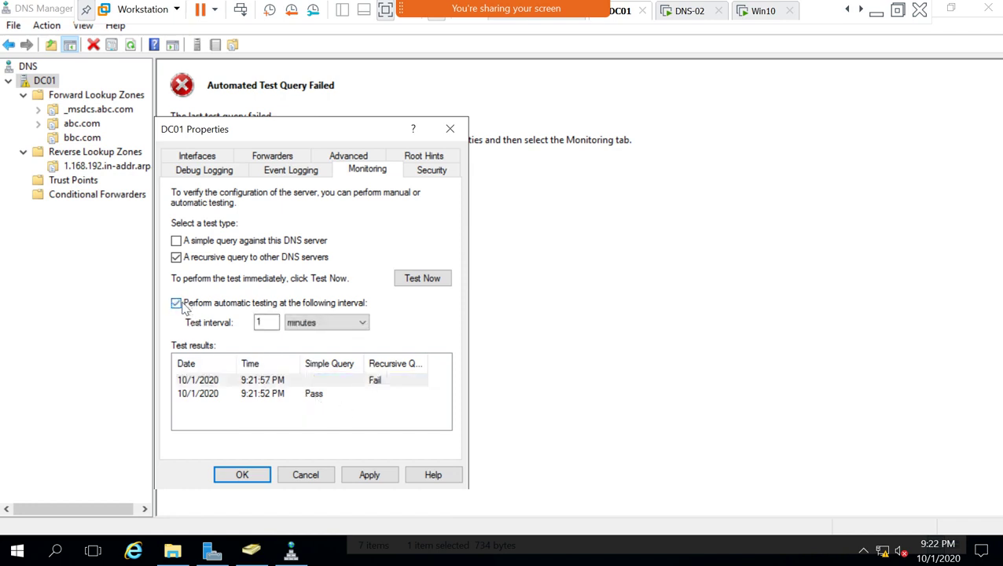
{"action": "left_click", "coordinate": [180, 306]}
{"action": "left_click", "coordinate": [187, 308]}
{"action": "left_click", "coordinate": [260, 323]}
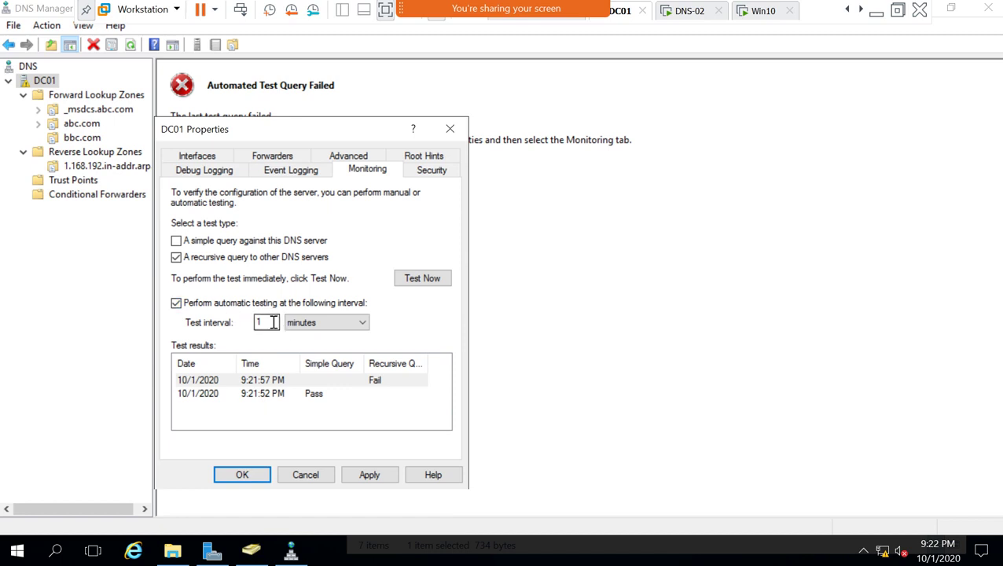
{"action": "left_click", "coordinate": [176, 303]}
{"action": "left_click", "coordinate": [176, 257]}
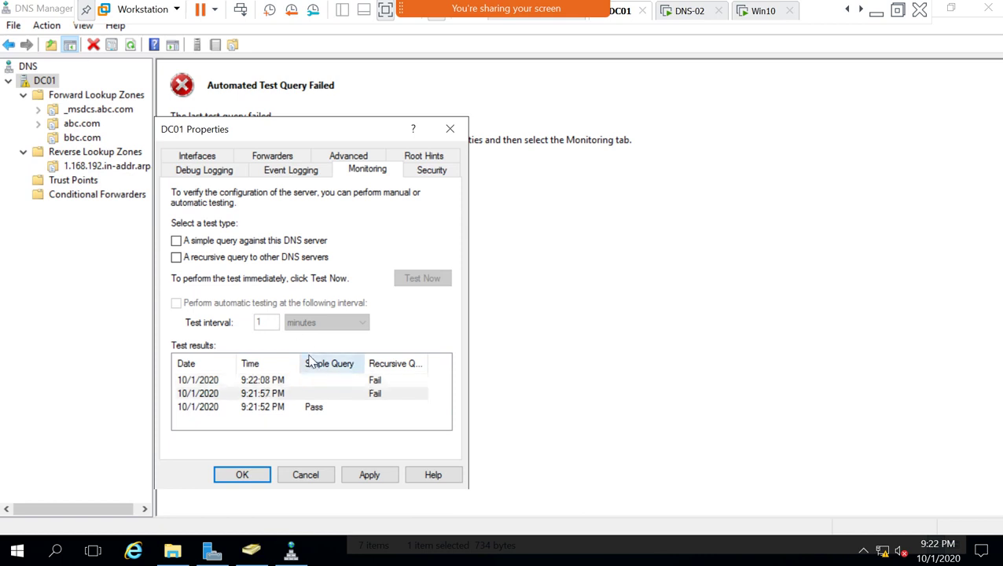
- Review the logged simple query result and toggle the recursive query test on and off again
{"action": "left_click", "coordinate": [319, 408]}
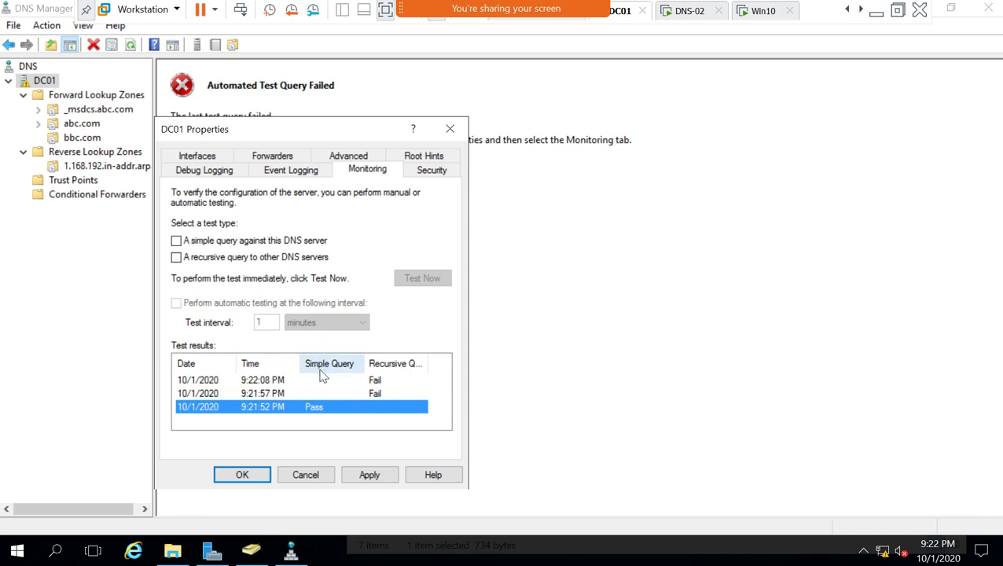
{"action": "left_click", "coordinate": [231, 265]}
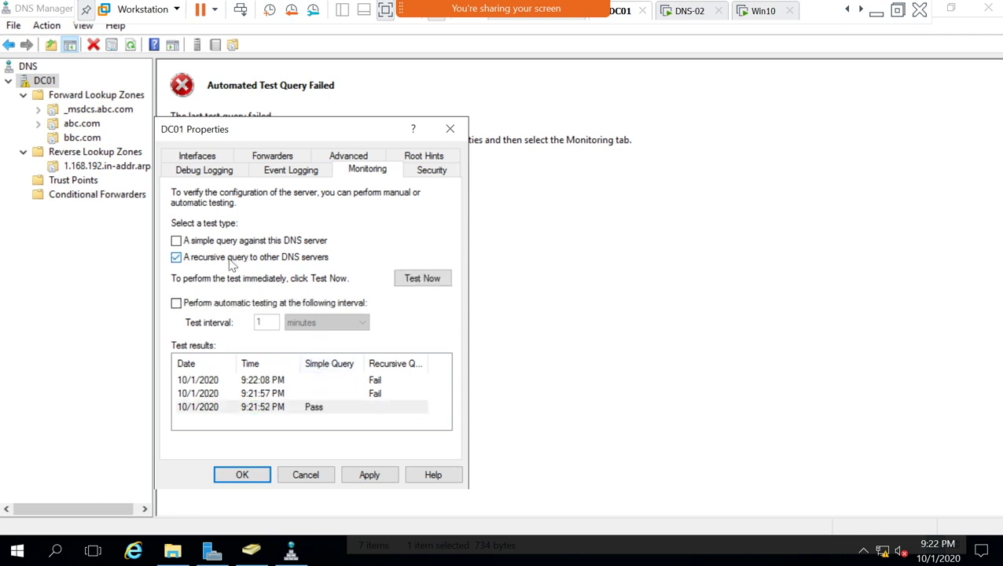
{"action": "left_click", "coordinate": [301, 265]}
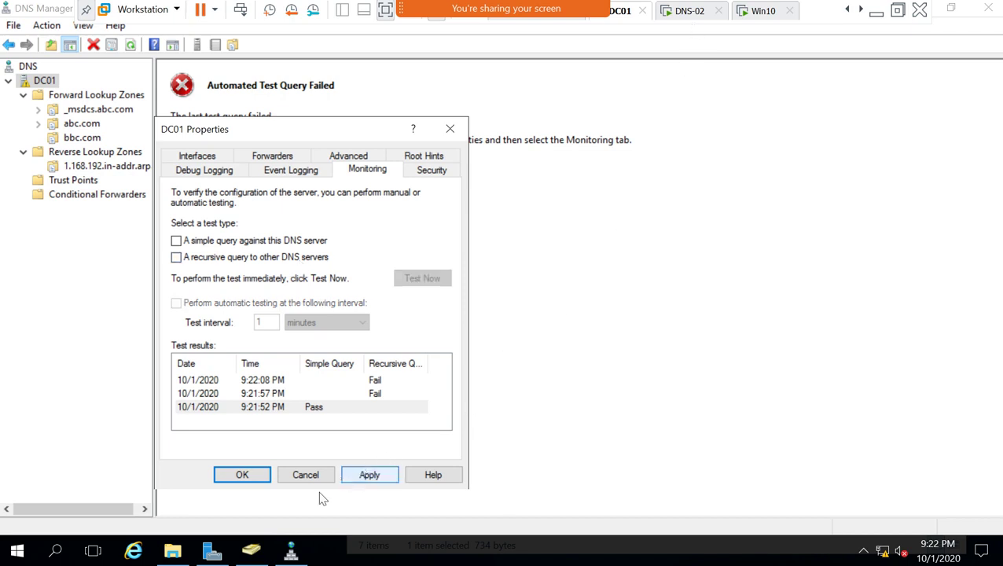
- Check which events DC01 is set to log, and open Event Viewer by searching for "event"
{"action": "left_click", "coordinate": [257, 158]}
{"action": "left_click", "coordinate": [314, 156]}
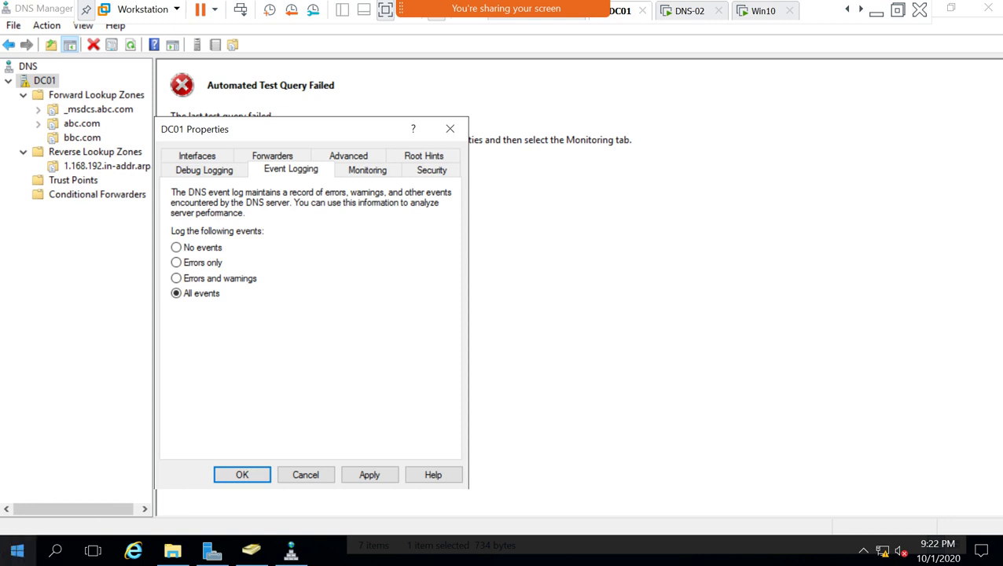
{"action": "left_click", "coordinate": [17, 550]}
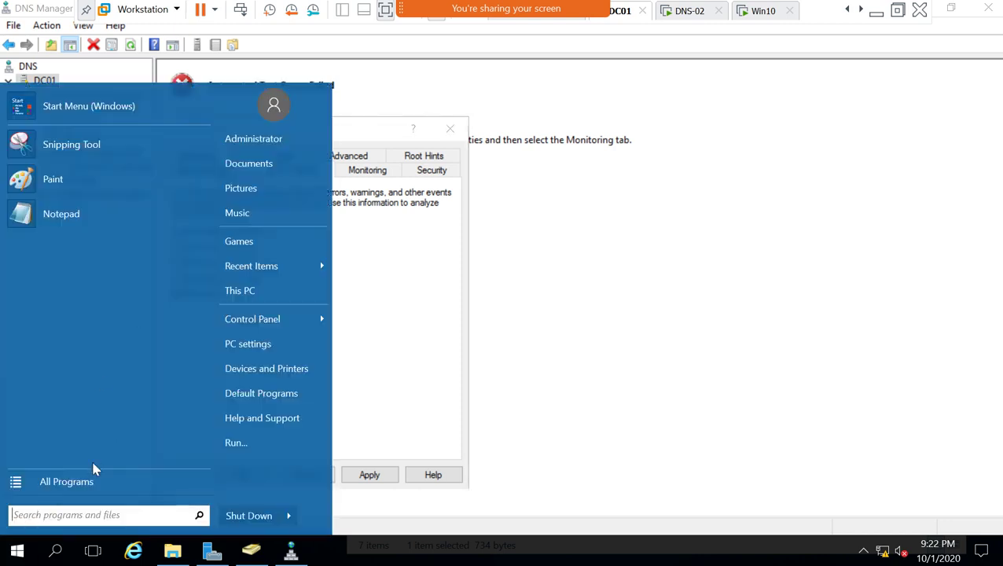
{"action": "type", "text": "e"}
{"action": "key", "text": "BackSpace"}
{"action": "type", "text": "ev"}
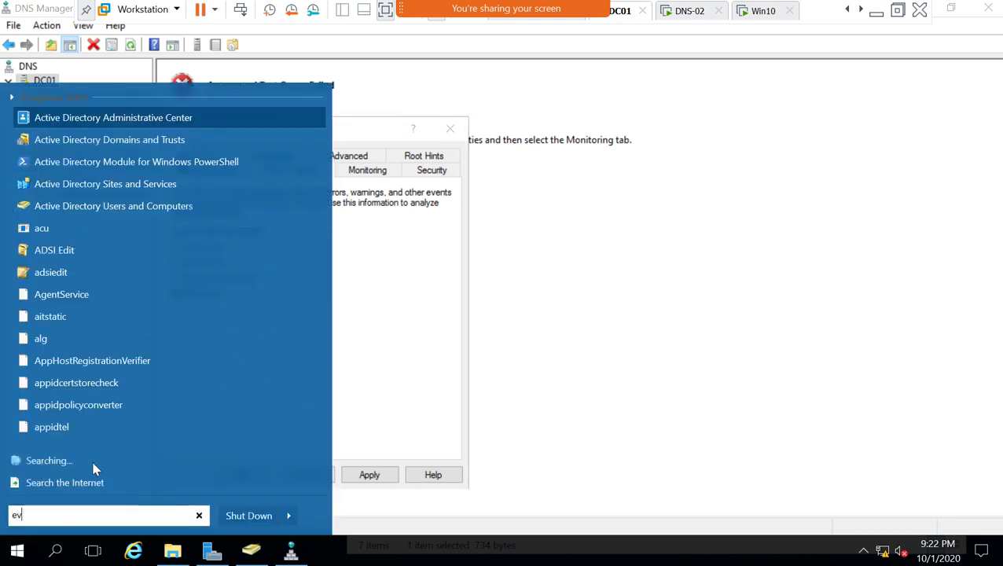
{"action": "type", "text": "ent"}
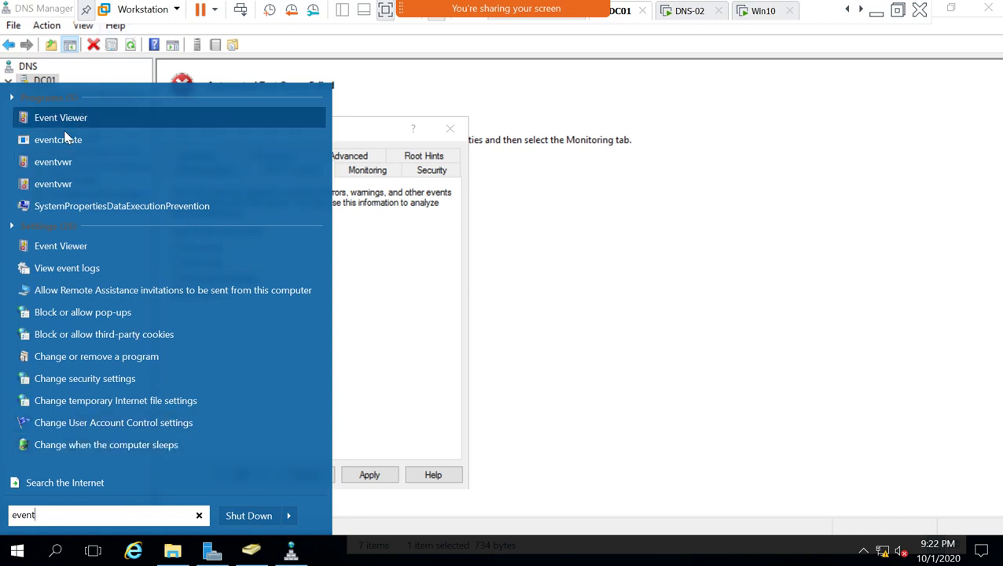
{"action": "left_click", "coordinate": [72, 124]}
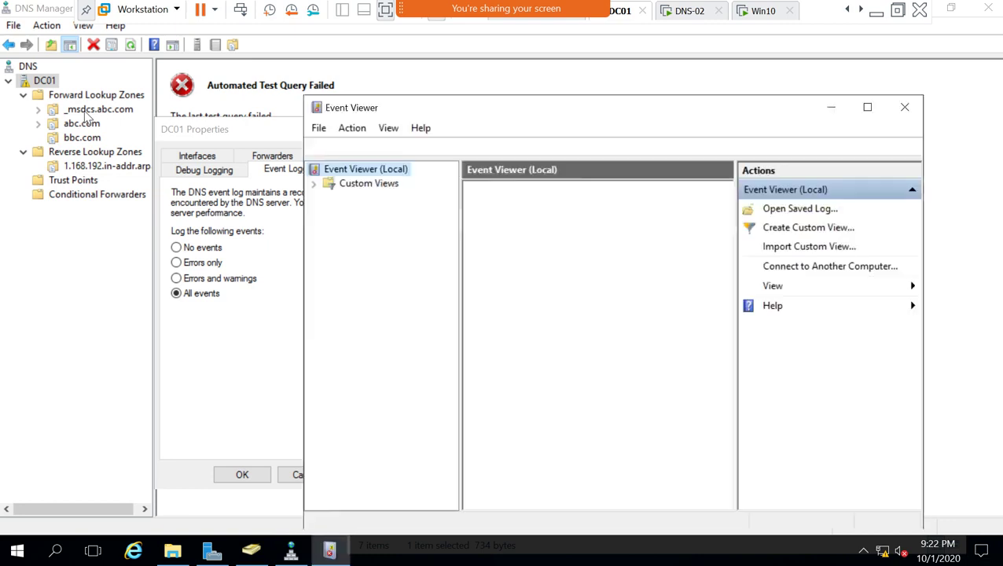
- View the DNS Server events under the Server Roles custom views, with Event Viewer maximized
{"action": "left_click", "coordinate": [318, 196]}
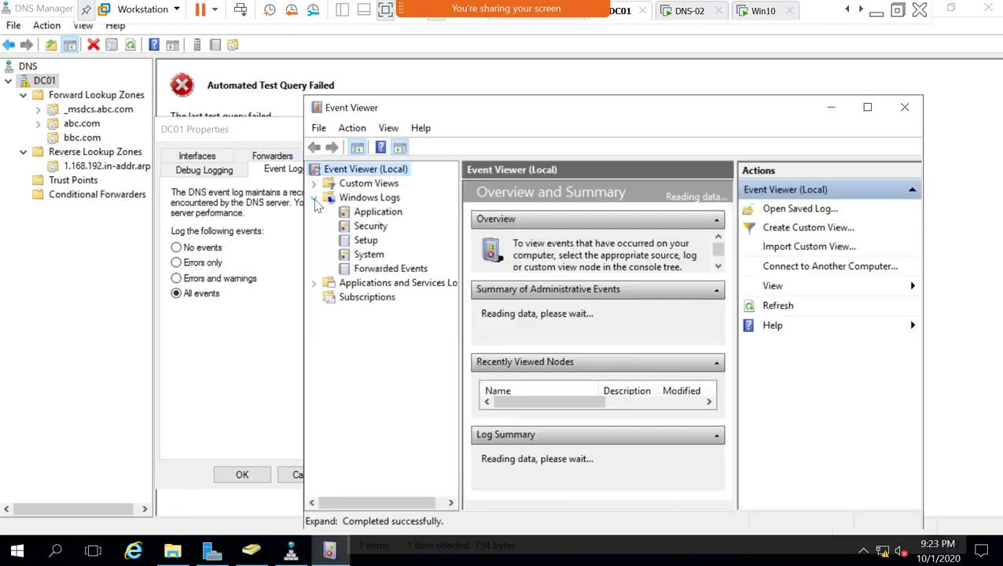
{"action": "left_click", "coordinate": [314, 184]}
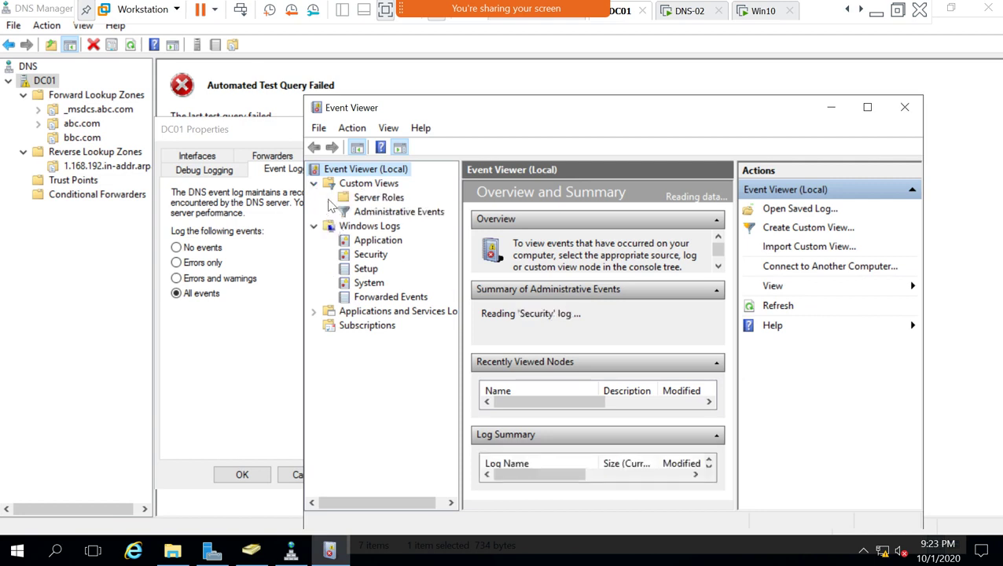
{"action": "left_click", "coordinate": [328, 197]}
{"action": "left_click", "coordinate": [389, 227]}
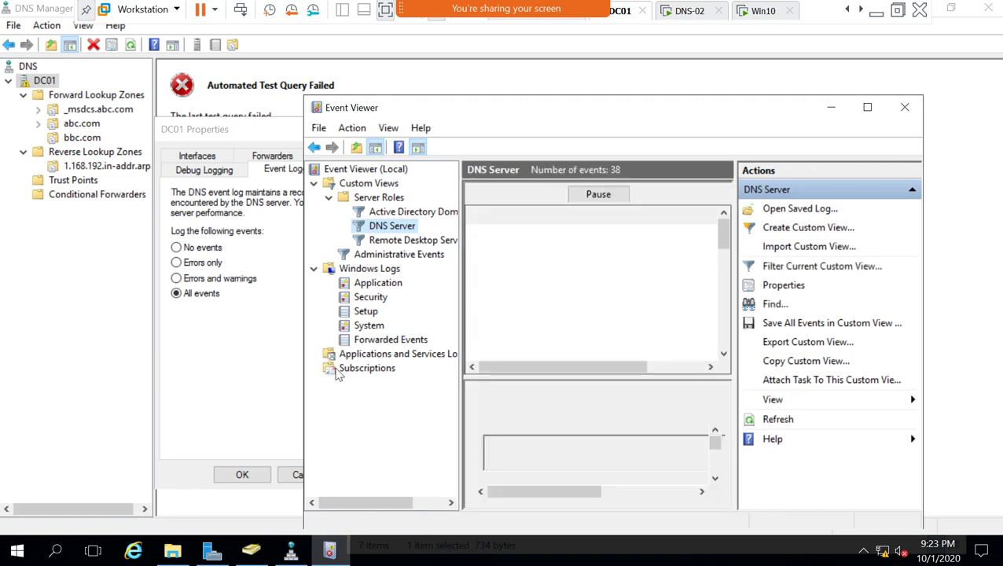
{"action": "left_click", "coordinate": [867, 107]}
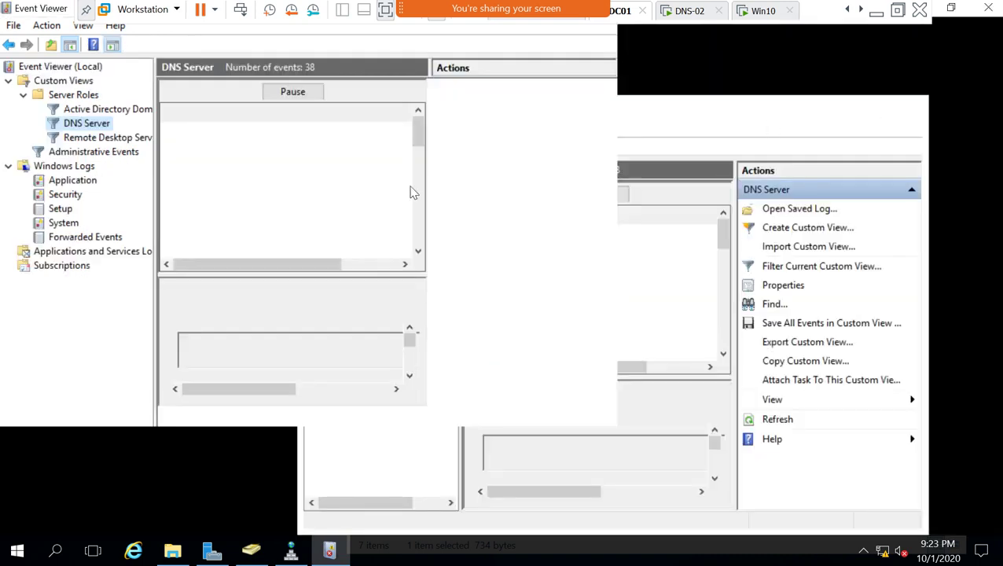
- Browse the Applications and Services Logs through Microsoft and Windows to the DNS-Server log folder
{"action": "double_click", "coordinate": [52, 257]}
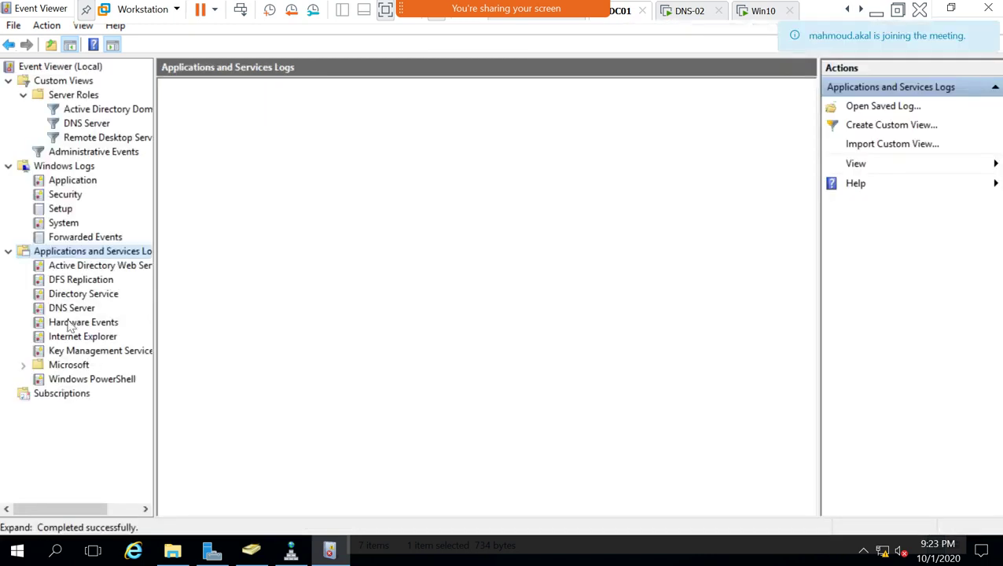
{"action": "left_click", "coordinate": [24, 365]}
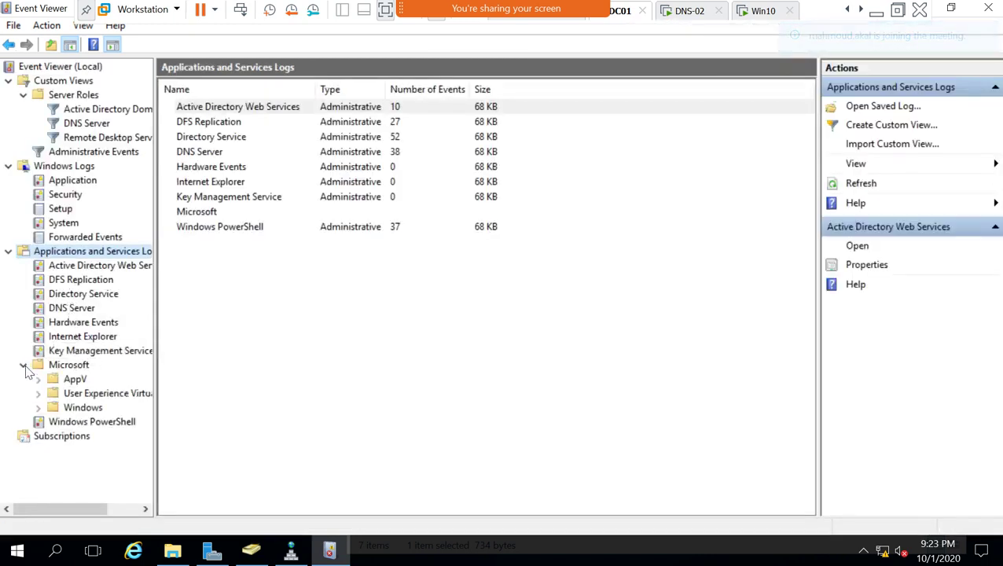
{"action": "left_click", "coordinate": [39, 408]}
{"action": "scroll", "coordinate": [87, 358], "scroll_direction": "down", "scroll_amount": 13}
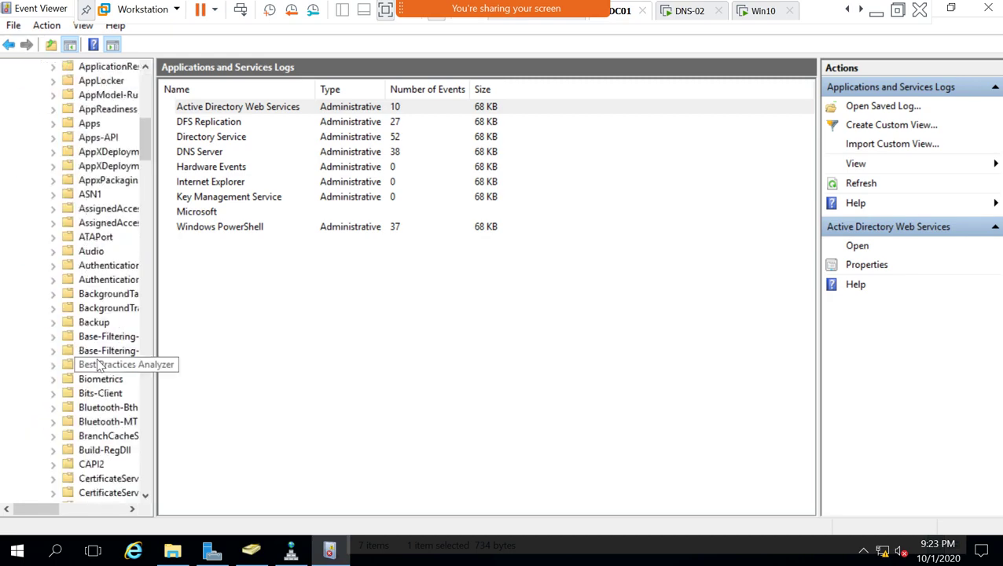
{"action": "scroll", "coordinate": [118, 232], "scroll_direction": "down", "scroll_amount": 10}
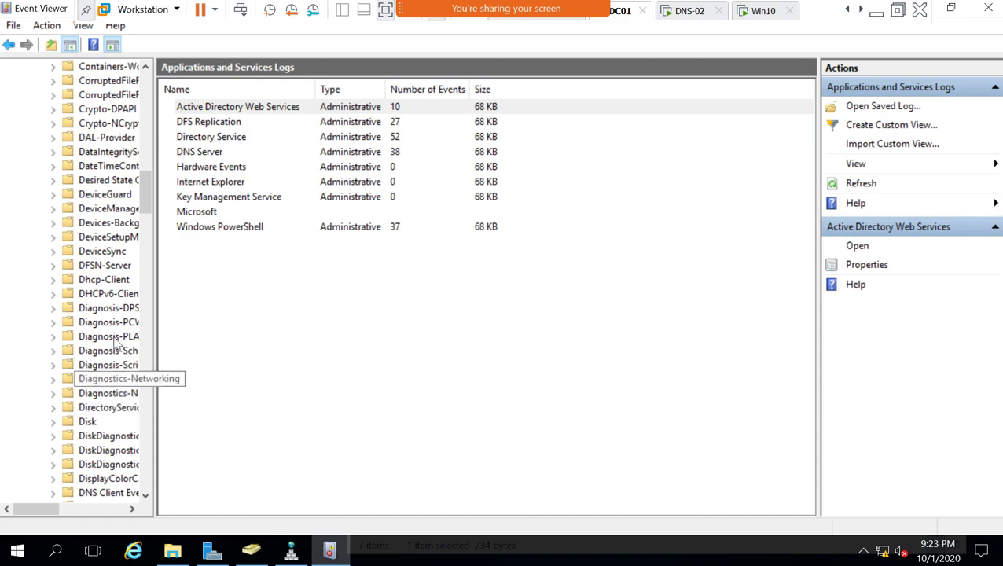
{"action": "scroll", "coordinate": [110, 315], "scroll_direction": "down", "scroll_amount": 3}
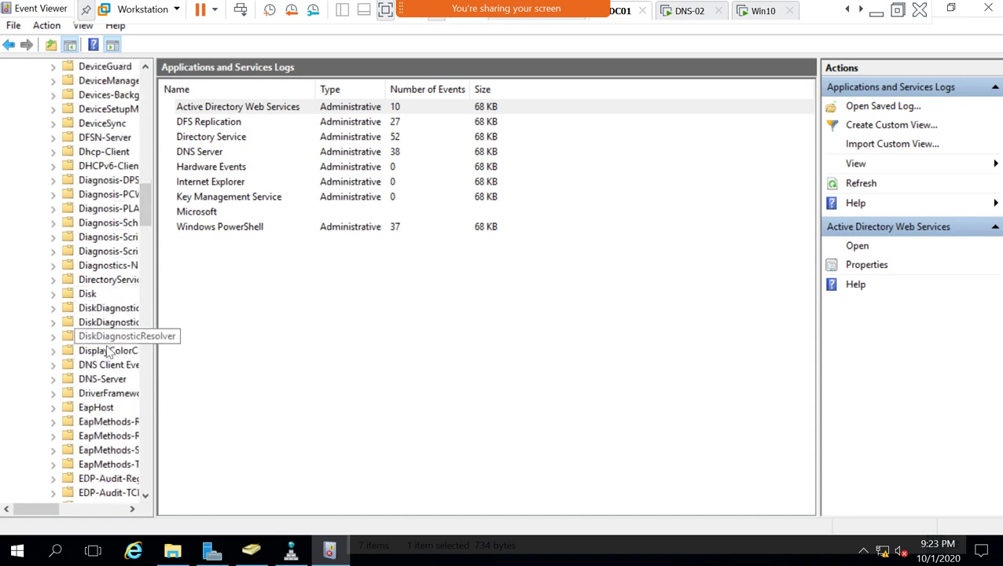
{"action": "left_click", "coordinate": [105, 367]}
{"action": "left_click", "coordinate": [108, 381]}
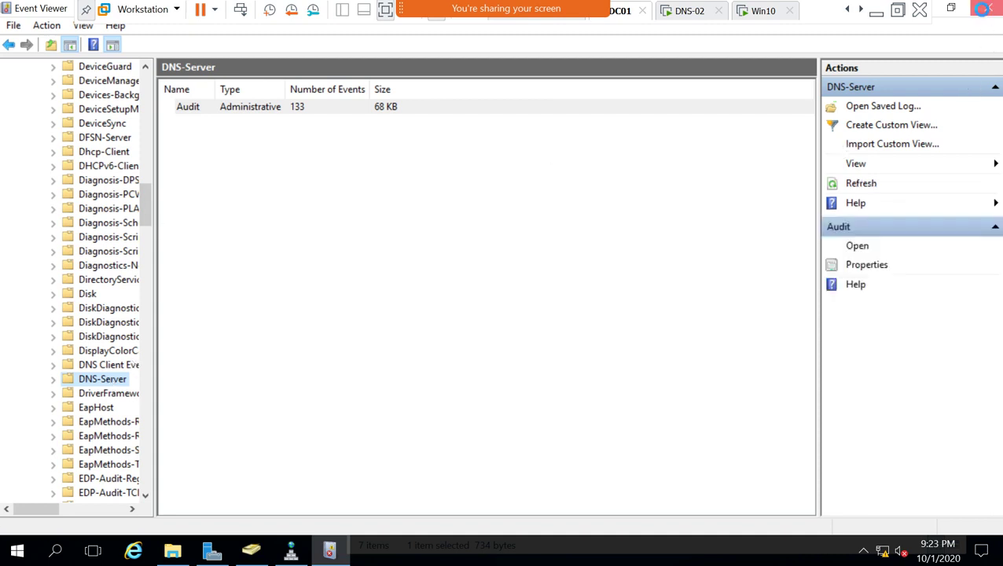
- Close Event Viewer, revisit DC01's monitoring test results, and dismiss the server properties without saving
{"action": "left_click", "coordinate": [987, 10]}
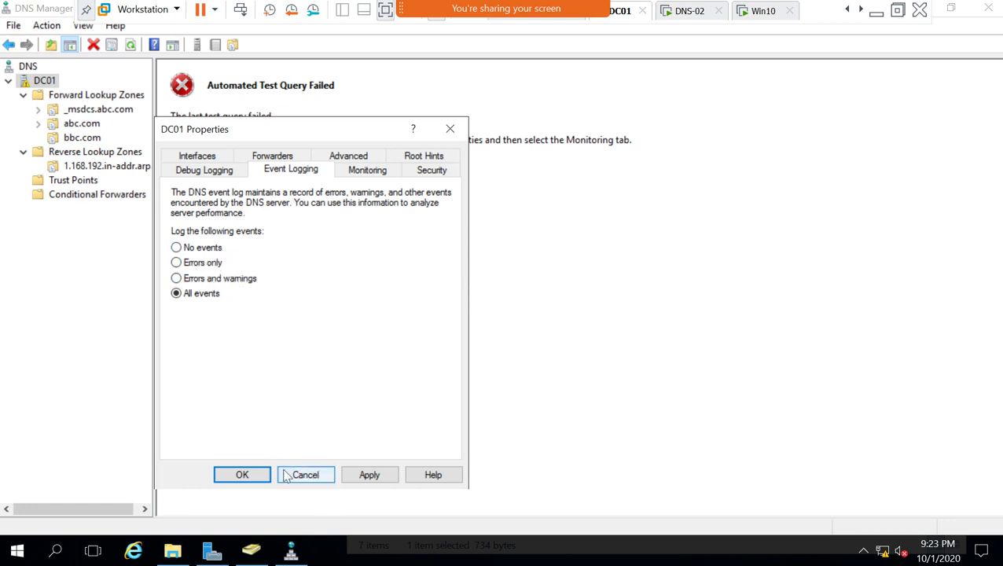
{"action": "left_click", "coordinate": [368, 171]}
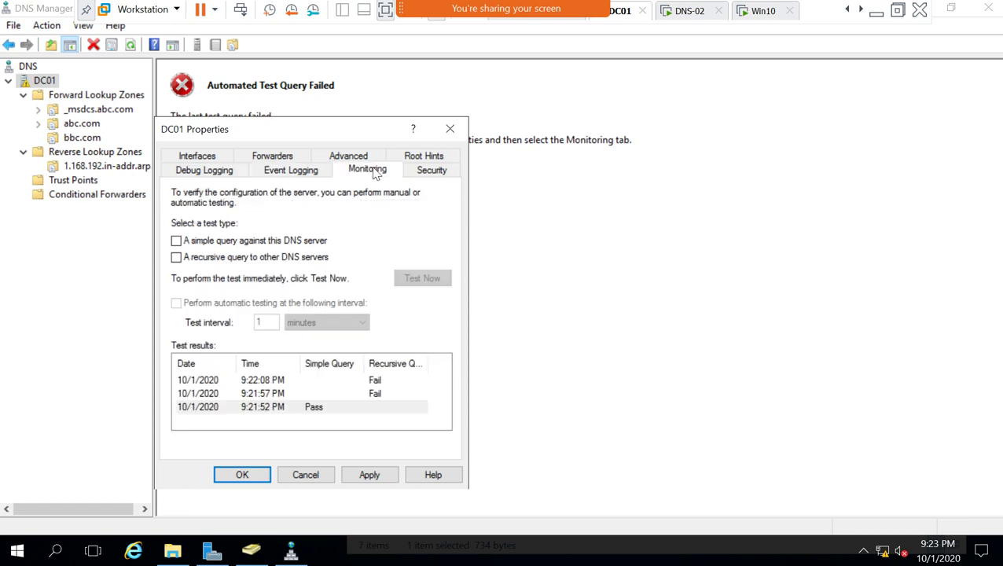
{"action": "left_click", "coordinate": [306, 474]}
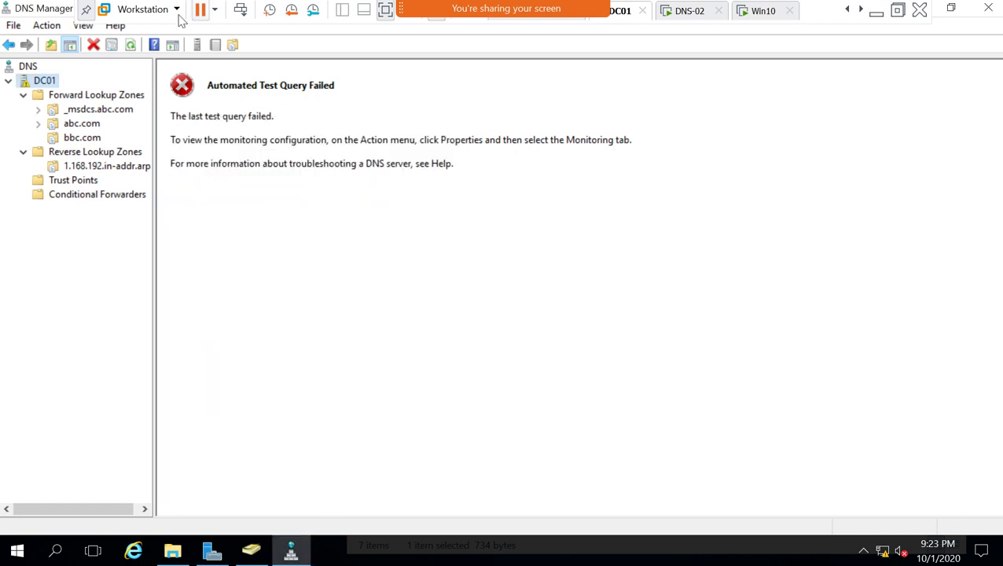
- Refresh DC01, update its server data files, and collapse the server's tree
{"action": "left_click", "coordinate": [131, 44]}
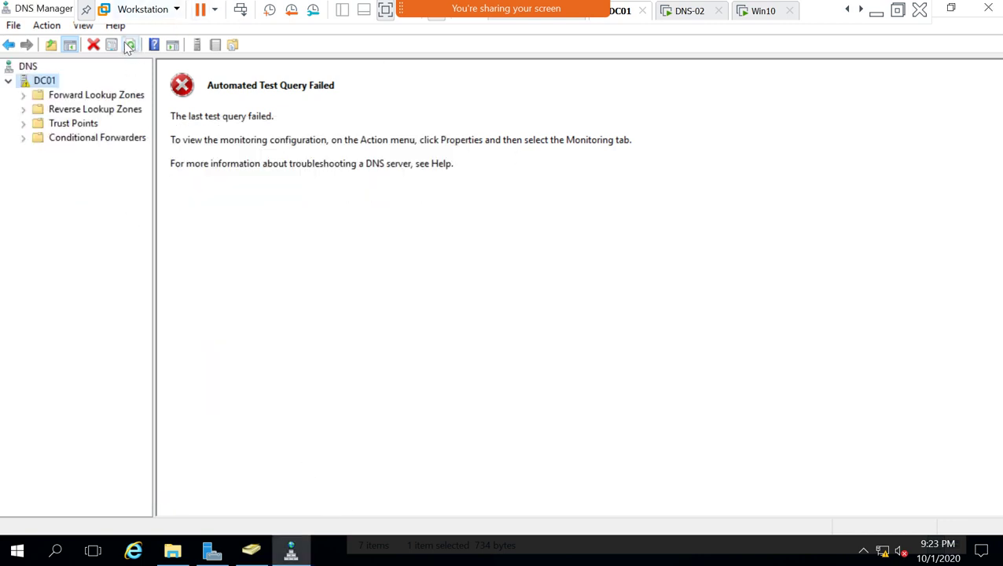
{"action": "right_click", "coordinate": [46, 77]}
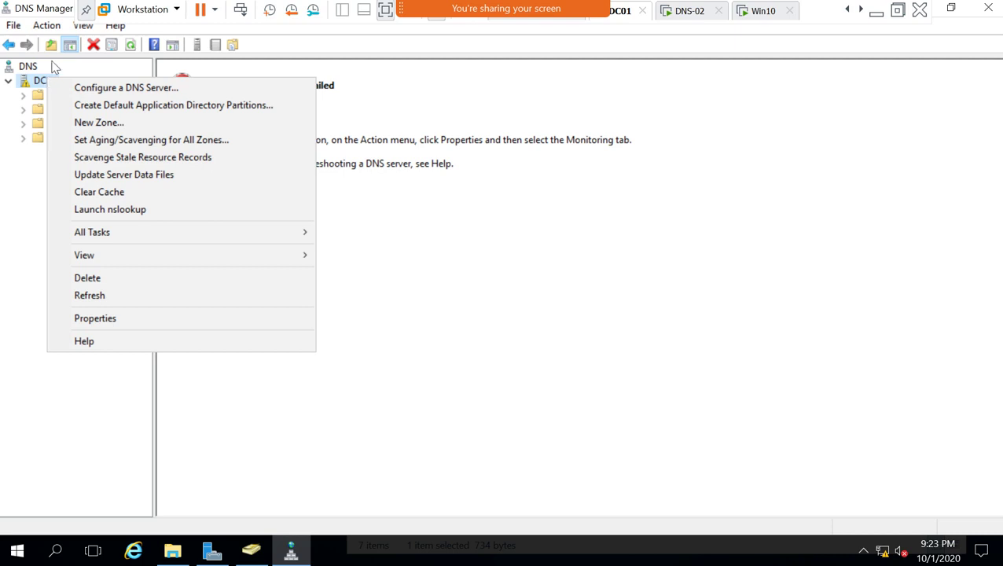
{"action": "left_click", "coordinate": [118, 178]}
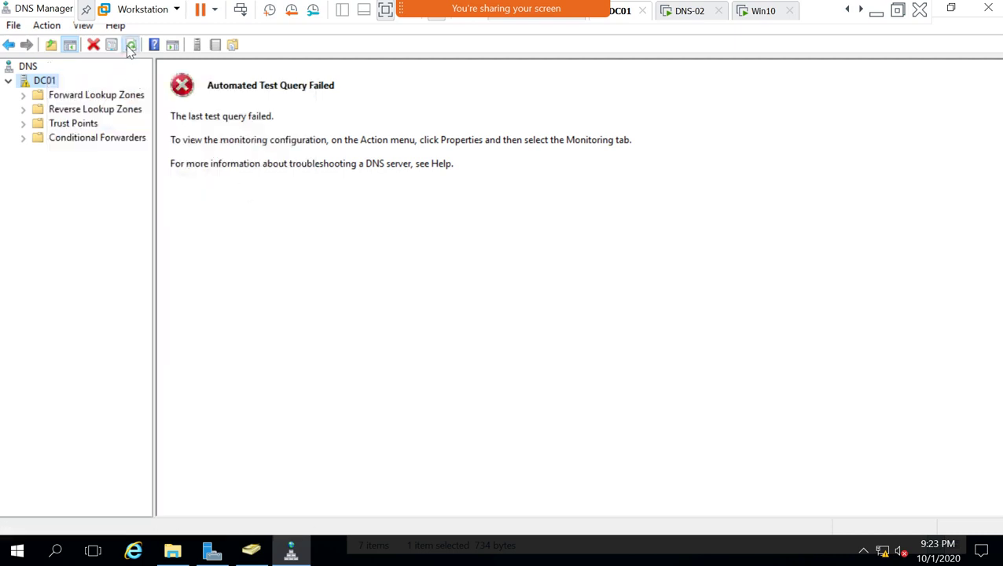
{"action": "left_click", "coordinate": [77, 96]}
{"action": "double_click", "coordinate": [24, 83]}
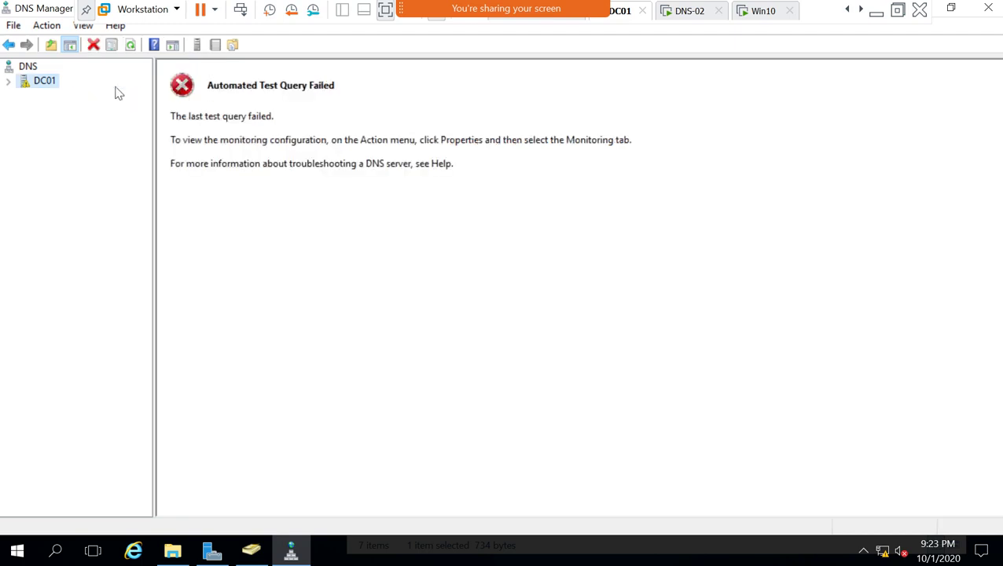
- Close DNS Manager and reopen it from Server Manager's tools
{"action": "left_click", "coordinate": [989, 8]}
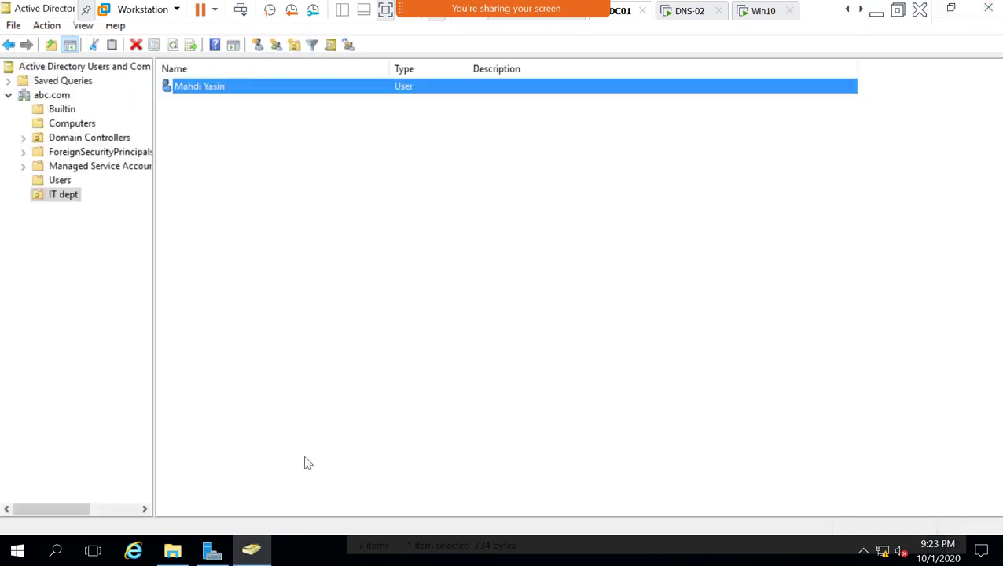
{"action": "left_click", "coordinate": [211, 551]}
{"action": "left_click", "coordinate": [892, 41]}
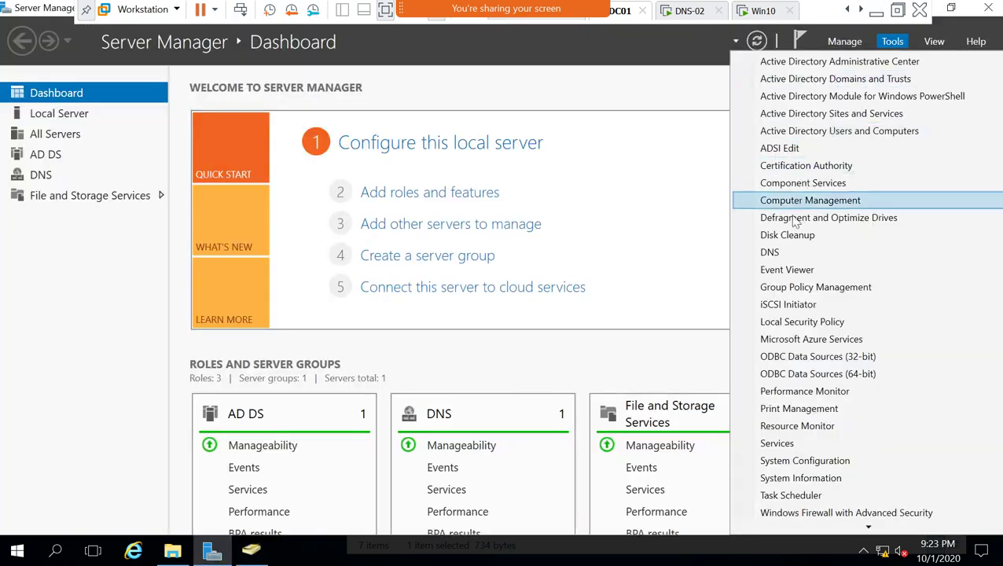
{"action": "left_click", "coordinate": [781, 252]}
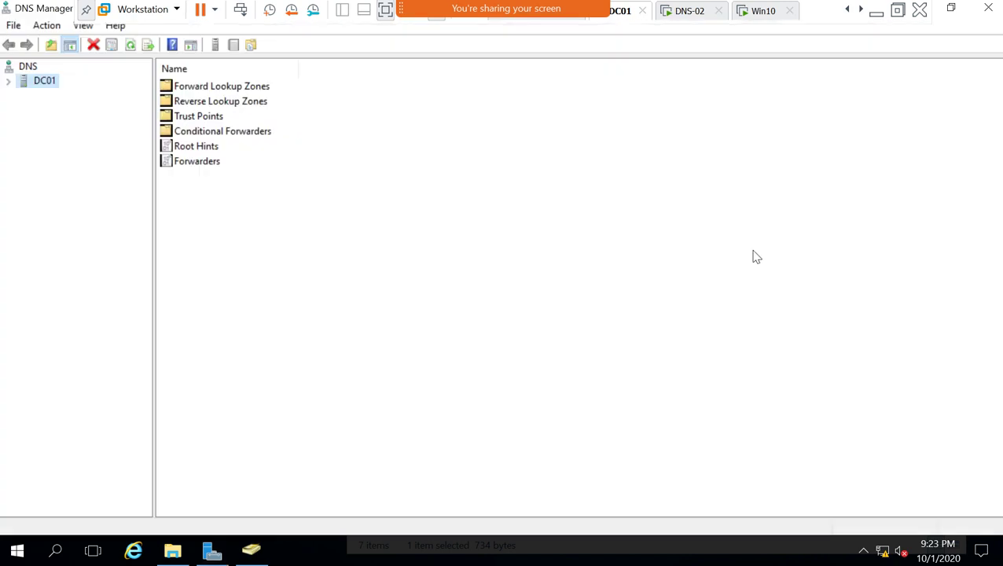
- Expand DC01's forward and reverse lookup zones, check Trust Points and Conditional Forwarders, and view the abc.com records
{"action": "left_click", "coordinate": [9, 81]}
{"action": "double_click", "coordinate": [30, 96]}
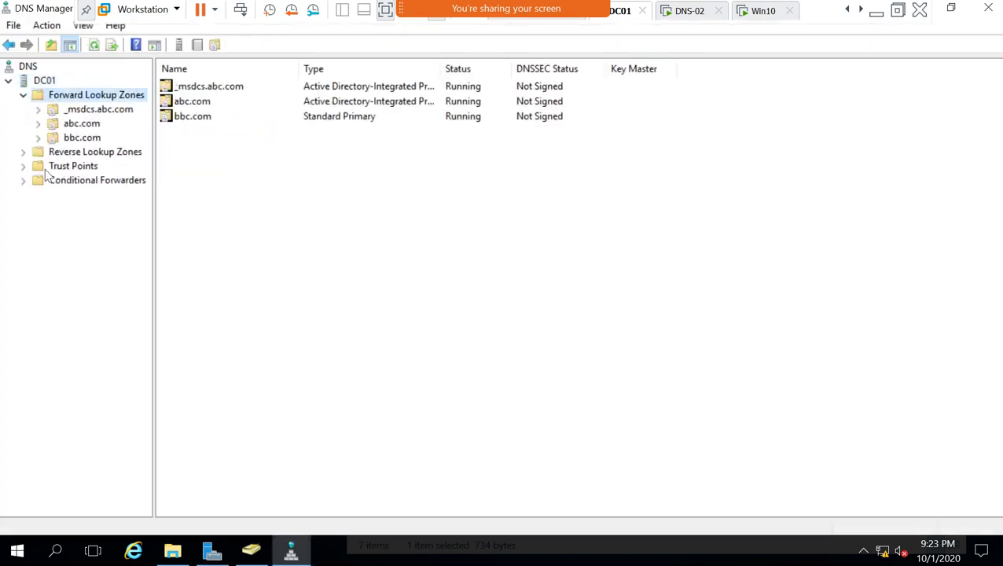
{"action": "left_click", "coordinate": [24, 154]}
{"action": "left_click", "coordinate": [55, 166]}
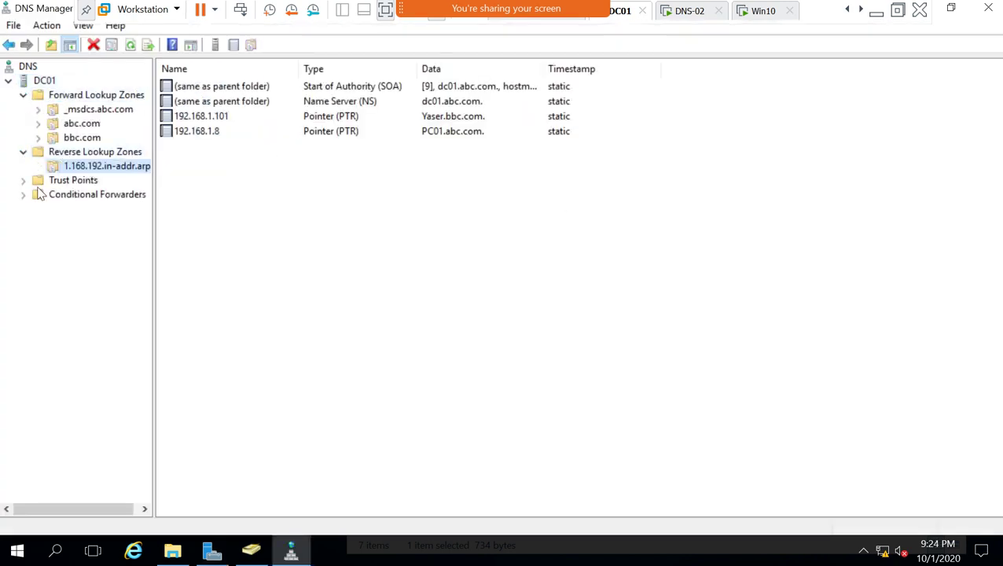
{"action": "left_click", "coordinate": [23, 181]}
{"action": "left_click", "coordinate": [45, 196]}
{"action": "left_click", "coordinate": [81, 125]}
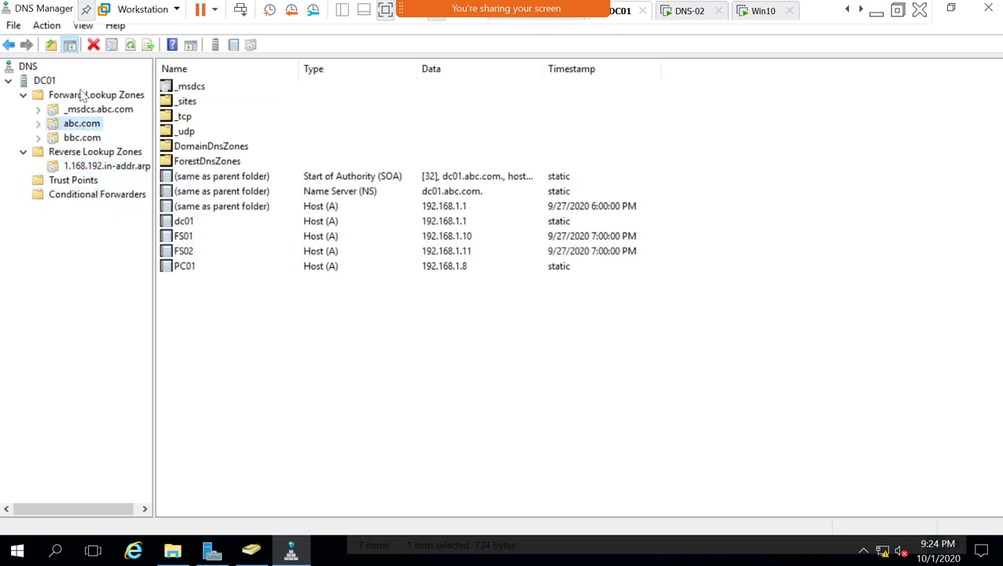
- Enable the Advanced view and expand Cached Lookups through .(root) and NET to the ROOT-SERVERS folder
{"action": "left_click", "coordinate": [83, 26]}
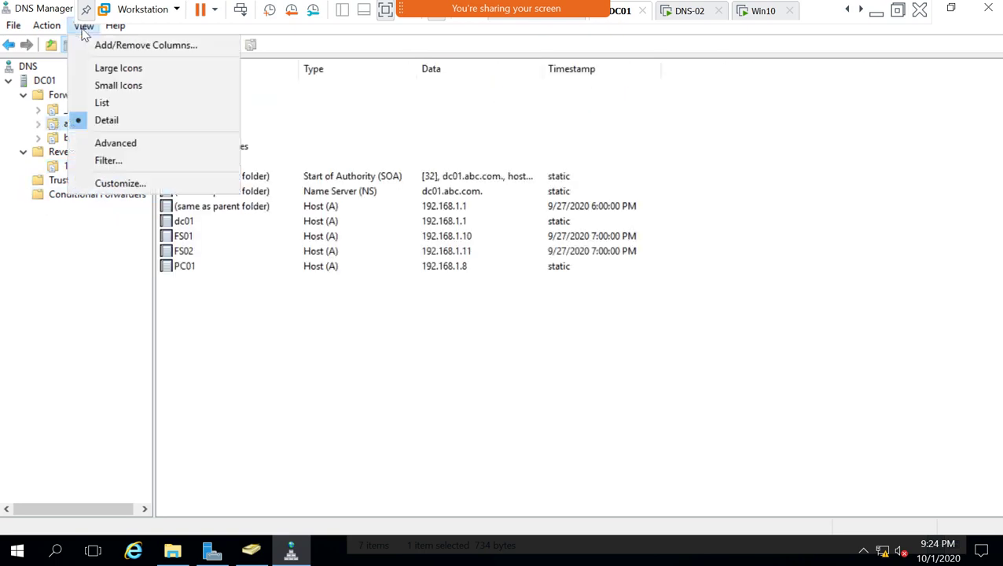
{"action": "left_click", "coordinate": [124, 142]}
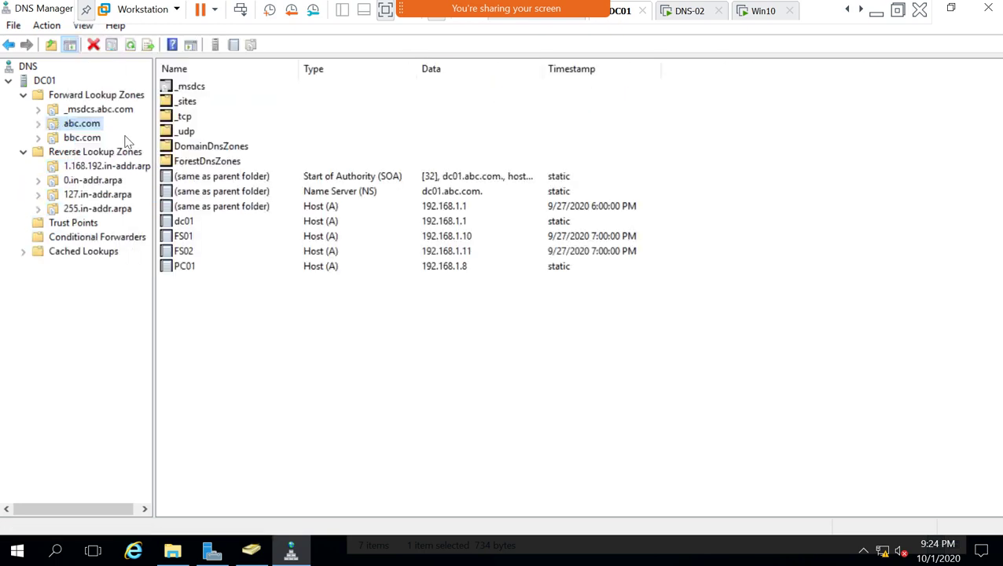
{"action": "double_click", "coordinate": [81, 251]}
{"action": "double_click", "coordinate": [76, 266]}
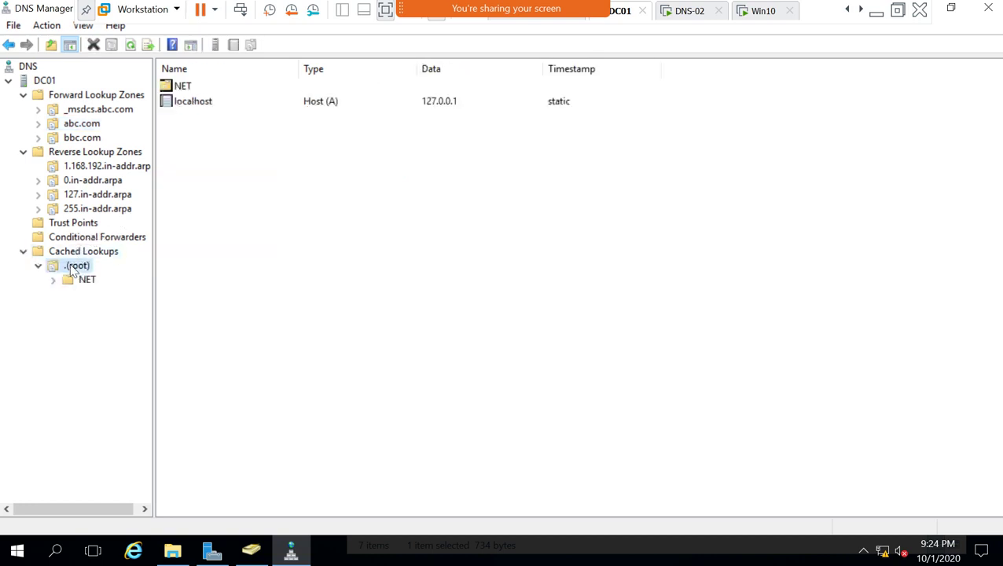
{"action": "left_click", "coordinate": [77, 282]}
{"action": "double_click", "coordinate": [76, 285]}
{"action": "left_click", "coordinate": [129, 296]}
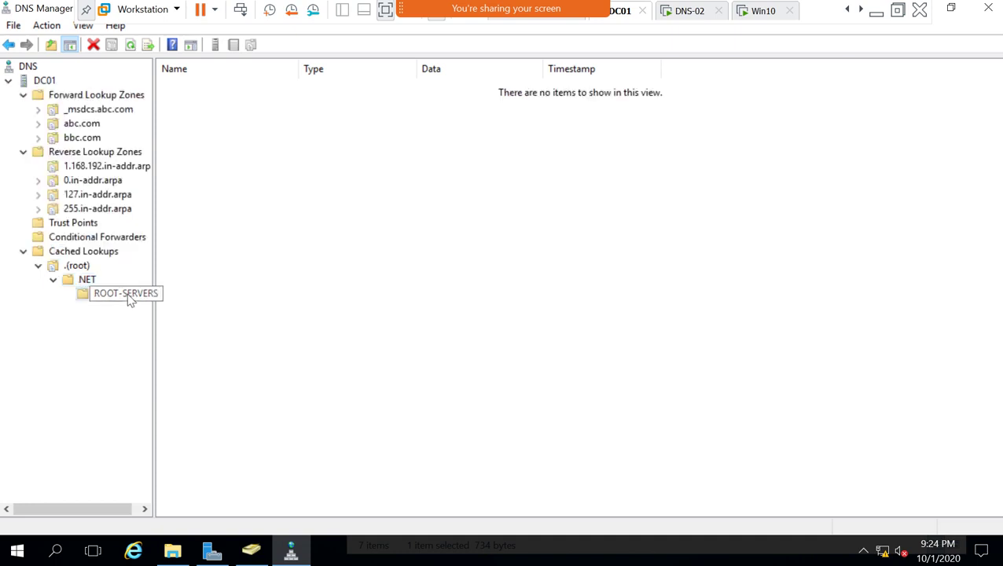
- Review the contents of Cached Lookups, .(root), NET and ROOT-SERVERS one level at a time
{"action": "left_click", "coordinate": [76, 241]}
{"action": "left_click", "coordinate": [75, 253]}
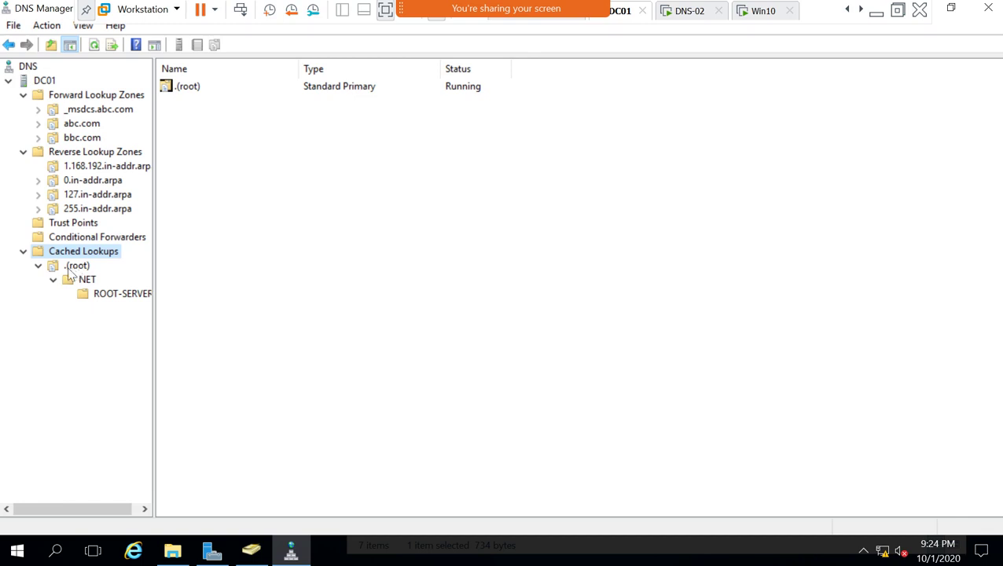
{"action": "left_click", "coordinate": [71, 267]}
{"action": "left_click", "coordinate": [87, 281]}
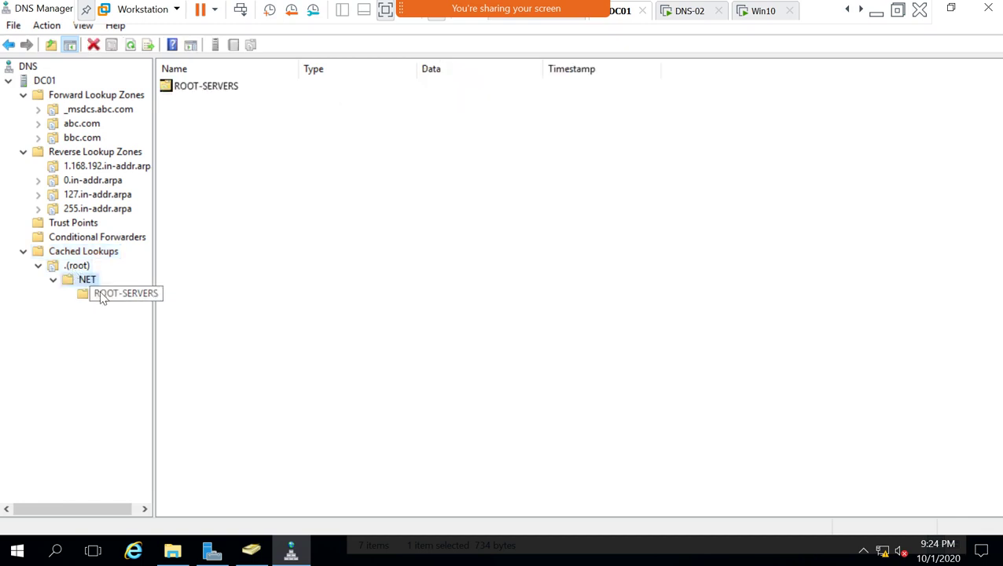
{"action": "left_click", "coordinate": [102, 297]}
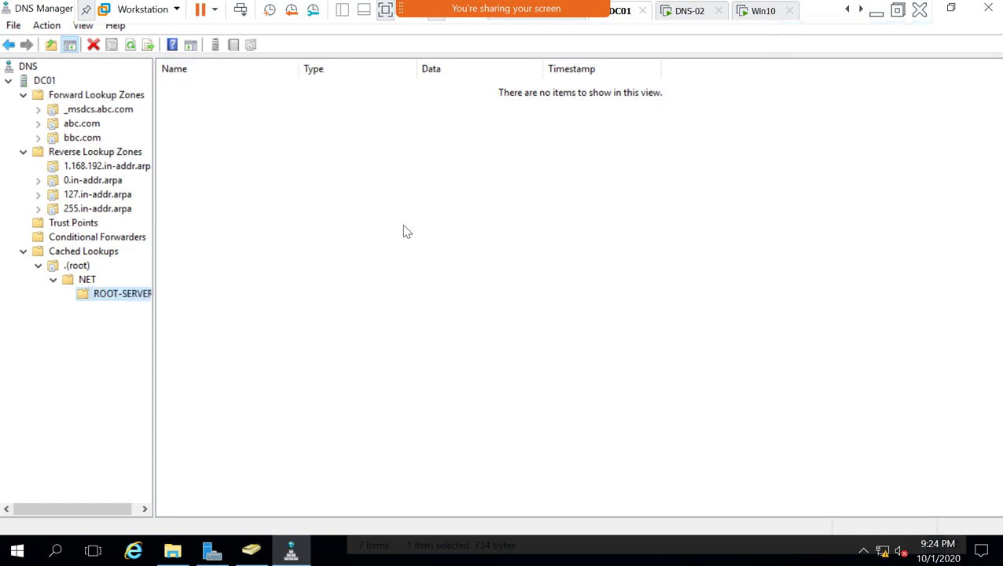
- Clear the DNS server cache from the Cached Lookups folder
{"action": "right_click", "coordinate": [254, 110]}
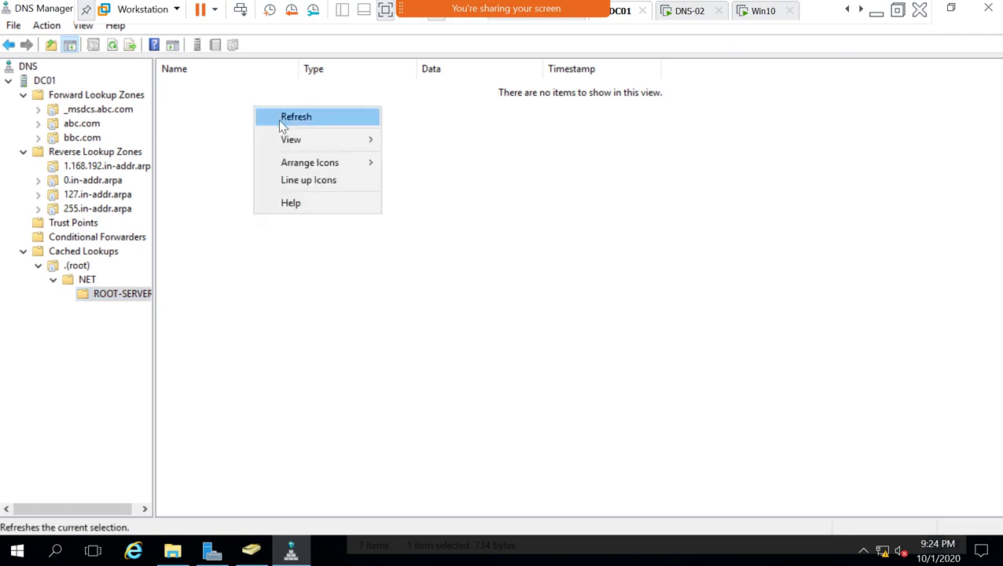
{"action": "right_click", "coordinate": [123, 299]}
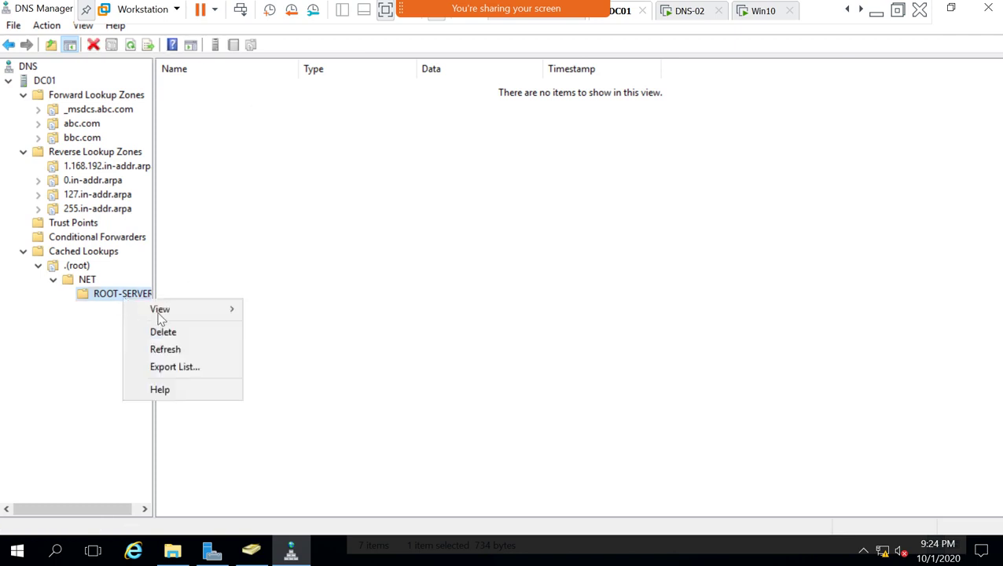
{"action": "right_click", "coordinate": [78, 254]}
{"action": "left_click", "coordinate": [119, 268]}
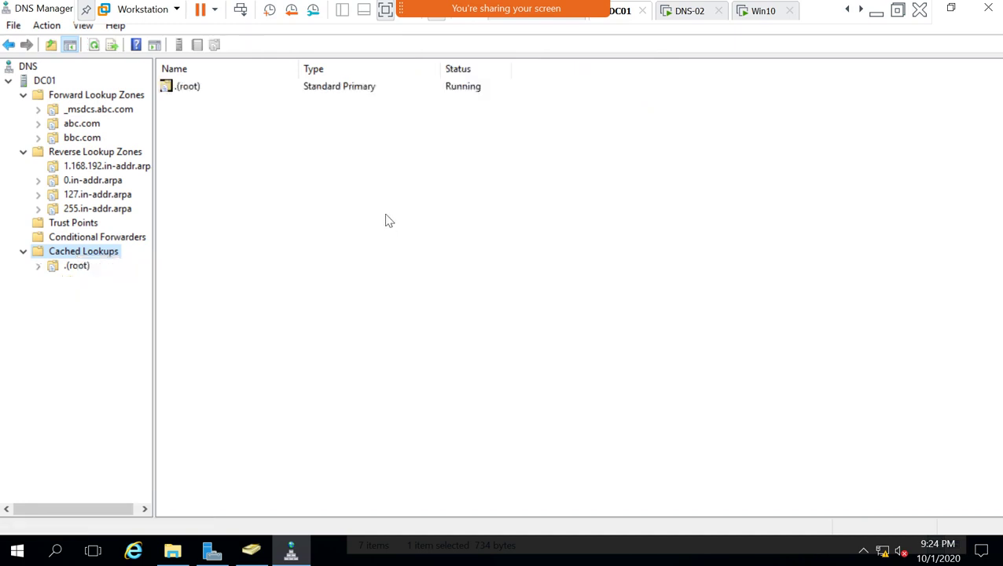
- Open a Command Prompt on DC01 and flush the DNS resolver cache with ipconfig /flushdns
{"action": "left_click", "coordinate": [28, 545]}
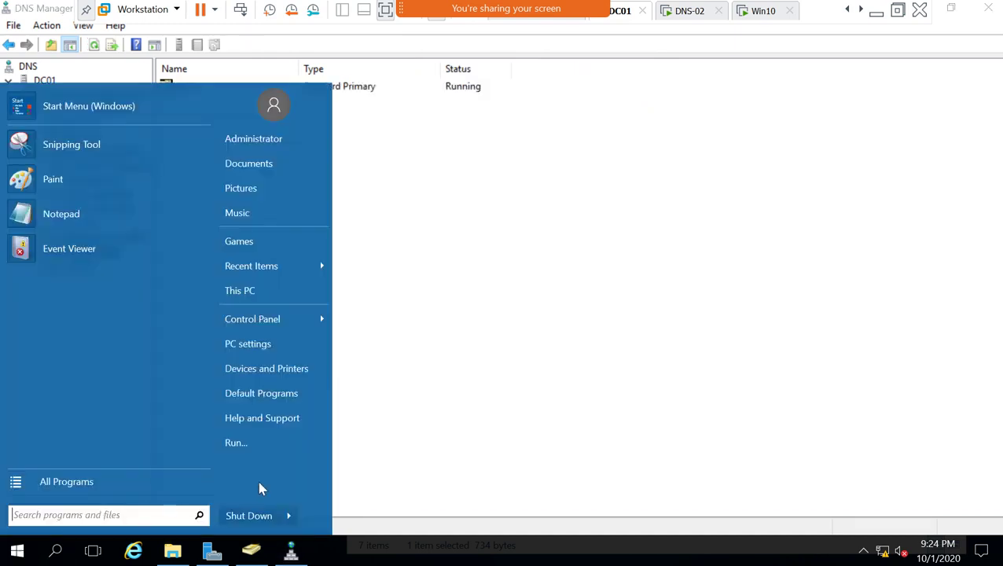
{"action": "left_click", "coordinate": [293, 442]}
{"action": "key", "text": "Return"}
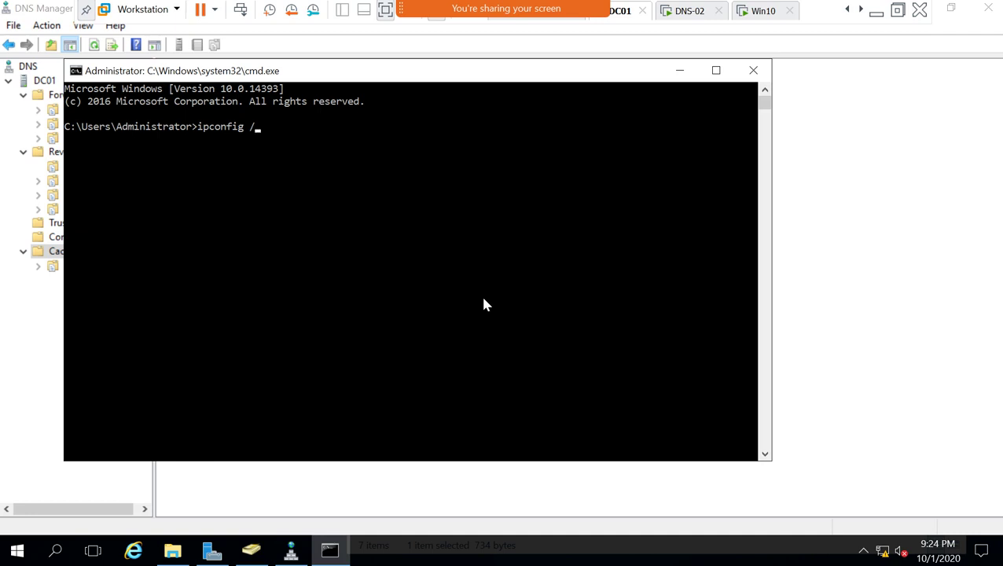
{"action": "type", "text": "ipconfig /flushdns"}
{"action": "key", "text": "Return"}
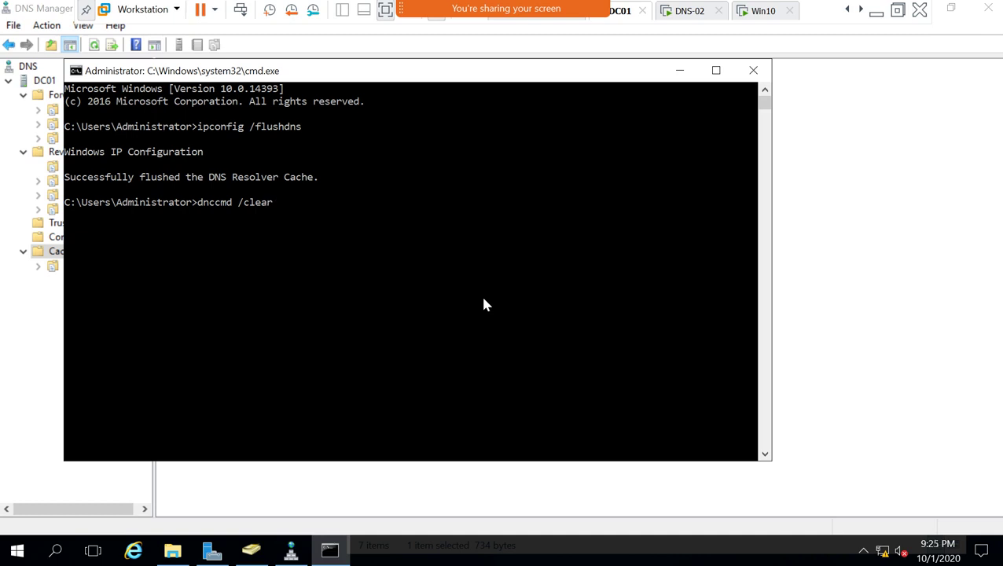
- Try to clear the DNS server cache with dnccmd /clearcache
{"action": "key", "text": "Return"}
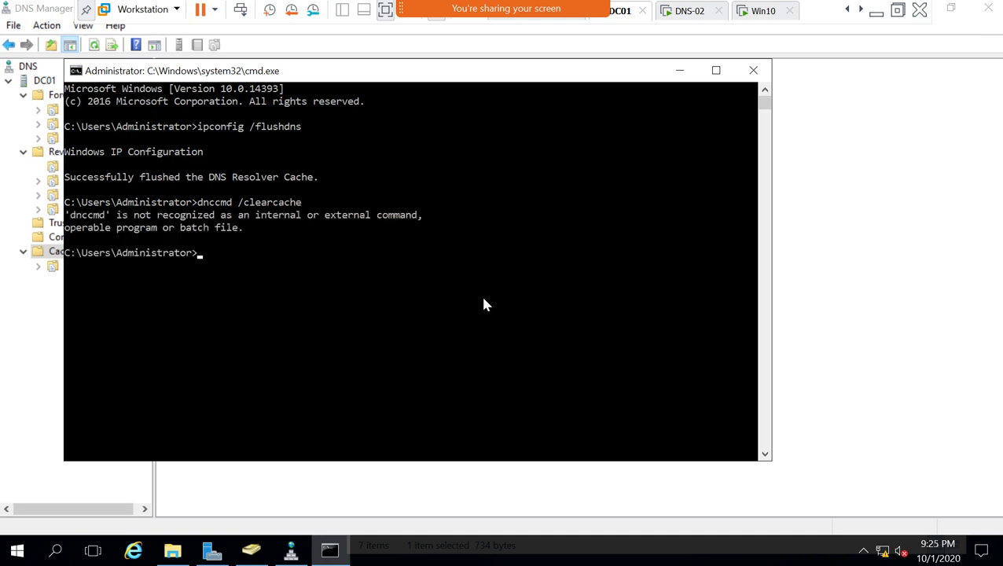
{"action": "key", "text": "Up"}
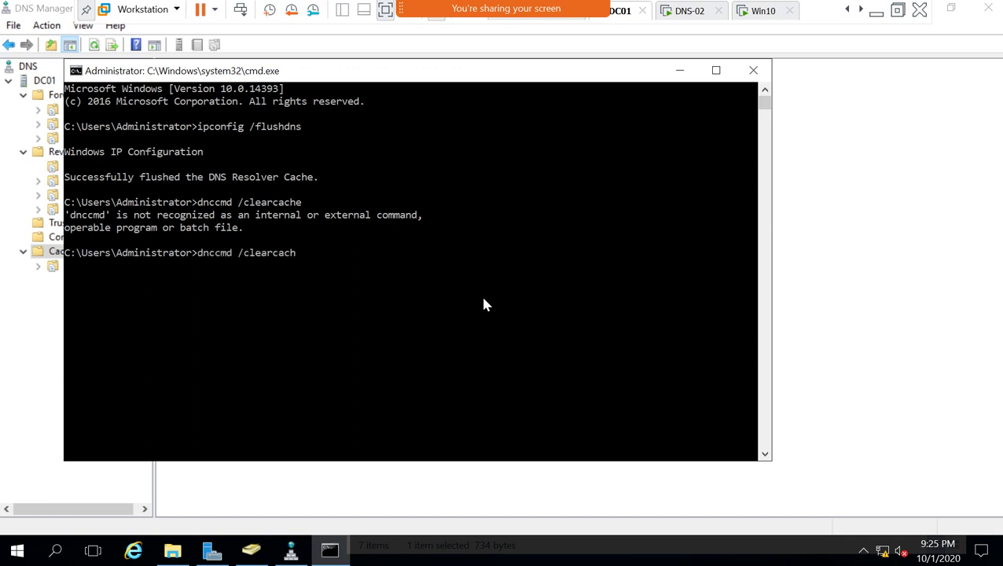
{"action": "key", "text": "Return"}
- Correct the command to dnscmd /clearcache, run it, and close the Command Prompt
{"action": "key", "text": "Up"}
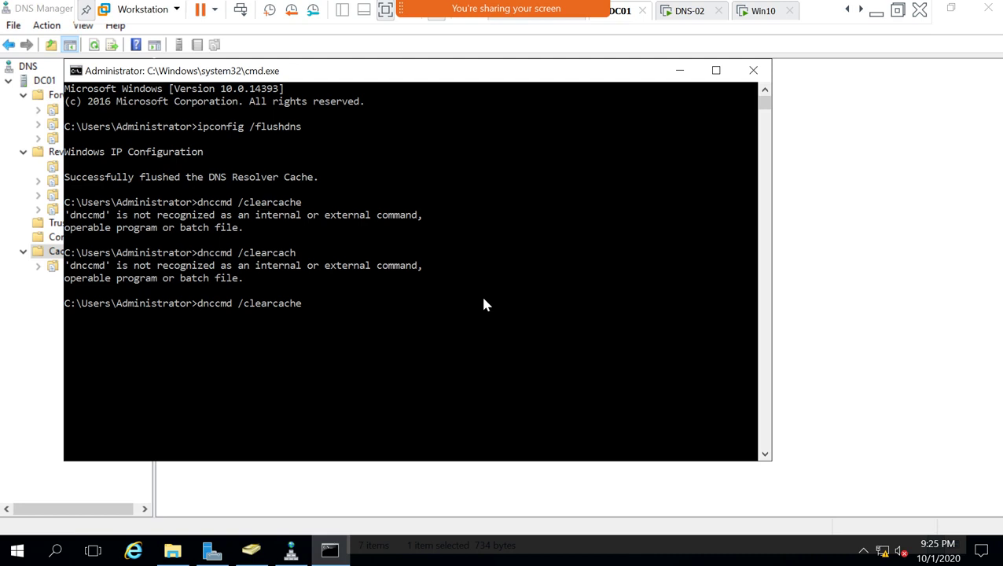
{"action": "key", "text": "Up"}
{"action": "key", "text": "Down"}
{"action": "key", "text": "Delete"}
{"action": "type", "text": "s"}
{"action": "key", "text": "Return"}
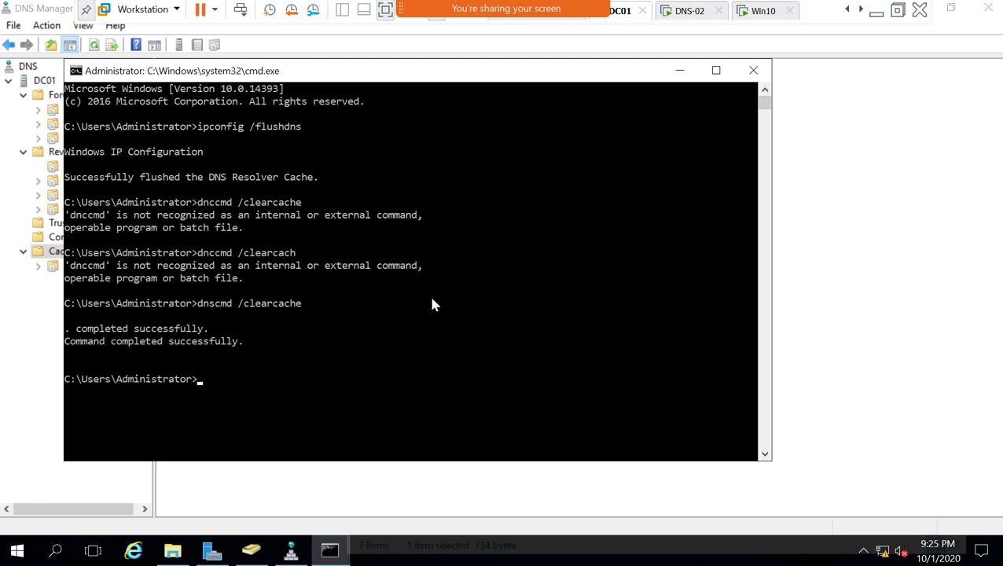
{"action": "left_click", "coordinate": [753, 70]}
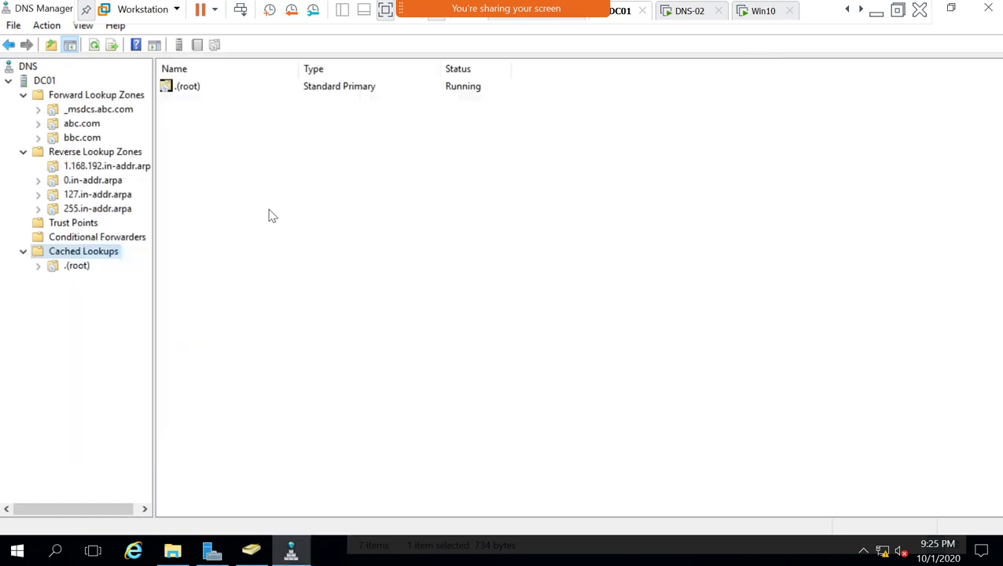
- Check the Clear Cache action on Cached Lookups and open a Windows PowerShell window
{"action": "right_click", "coordinate": [76, 255]}
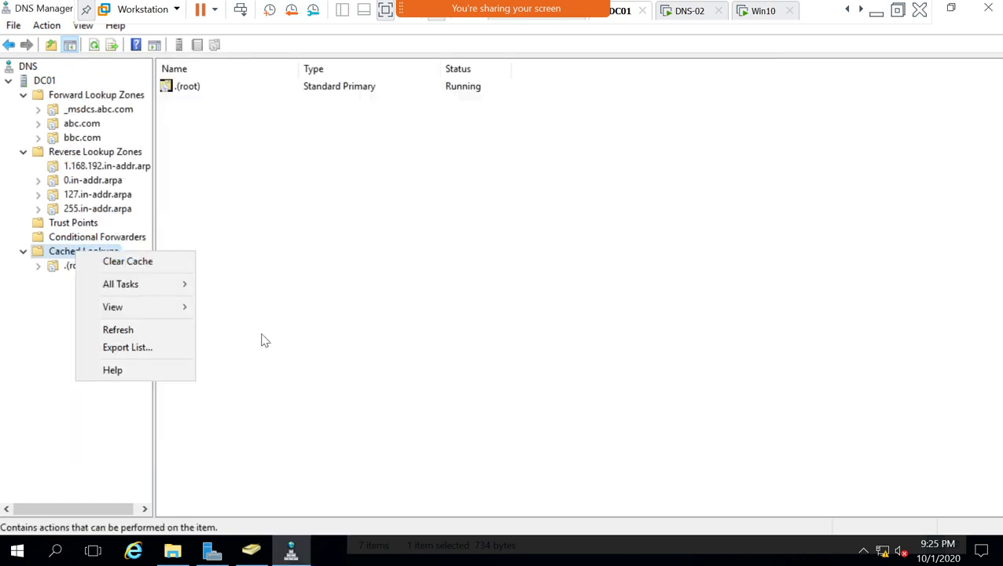
{"action": "left_click", "coordinate": [17, 552]}
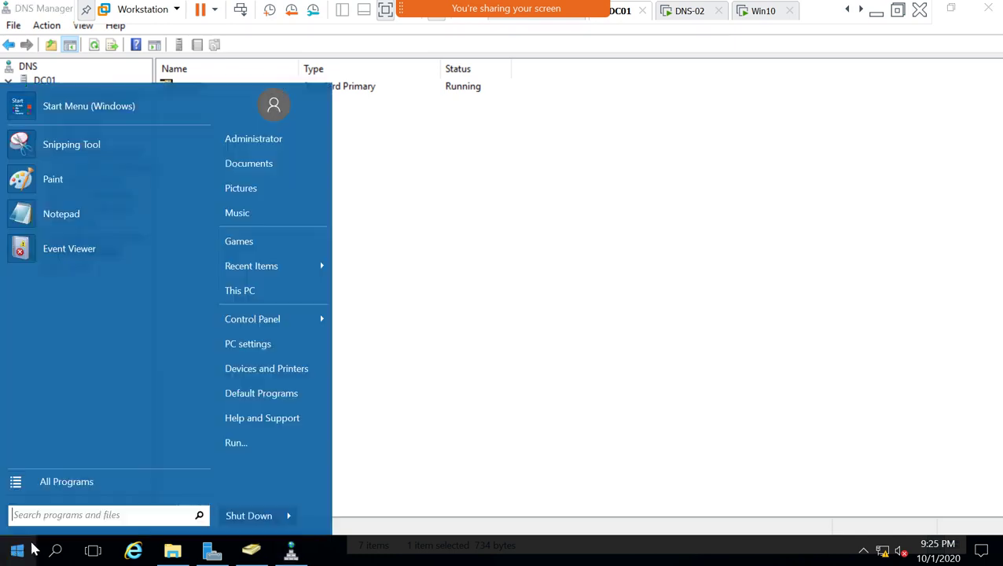
{"action": "type", "text": "powershe"}
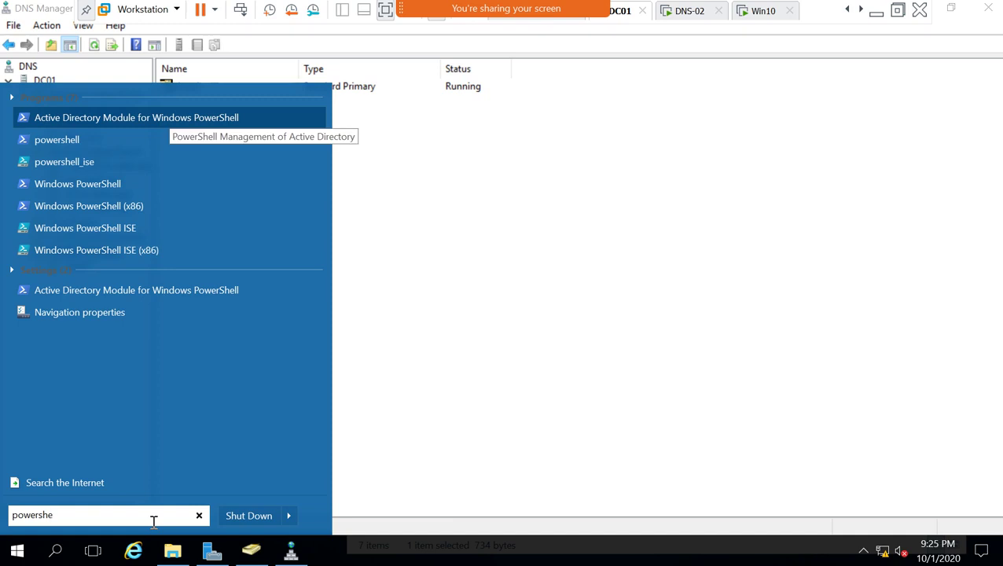
{"action": "key", "text": "Down"}
{"action": "key", "text": "Return"}
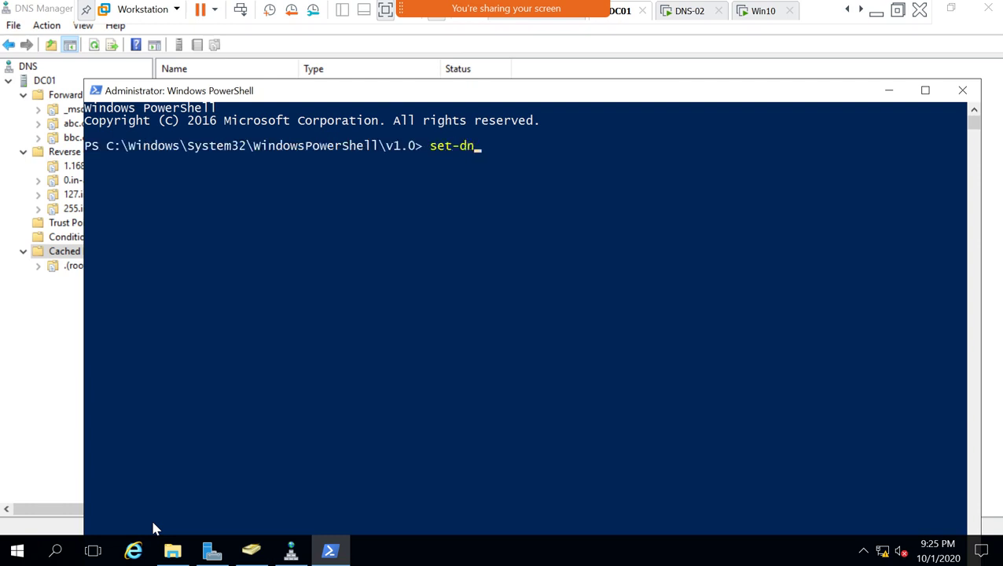
- Compose the Set-DnsServerCache command at the PowerShell prompt using name completion, without running it
{"action": "type", "text": "ser"}
{"action": "key", "text": "Tab"}
{"action": "key", "text": "Tab"}
{"action": "key", "text": "BackSpace"}
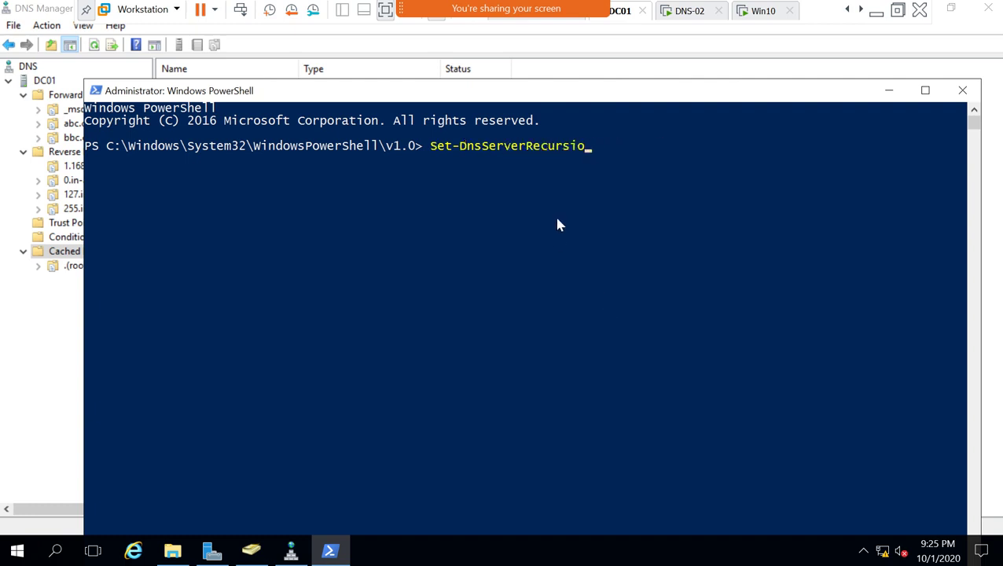
{"action": "key", "text": "BackSpace"}
{"action": "key", "text": "BackSpace"}
{"action": "key", "text": "BackSpace"}
{"action": "key", "text": "BackSpace"}
{"action": "key", "text": "BackSpace"}
{"action": "key", "text": "BackSpace"}
{"action": "key", "text": "BackSpace"}
{"action": "key", "text": "BackSpace"}
{"action": "type", "text": "ca"}
{"action": "key", "text": "Tab"}
{"action": "type", "text": "cl"}
{"action": "key", "text": "BackSpace"}
{"action": "key", "text": "BackSpace"}
- Switch to File Explorer on the host and open Clear Cache from DNS Server.txt from the DNS CMD folder
{"action": "left_click", "coordinate": [879, 12]}
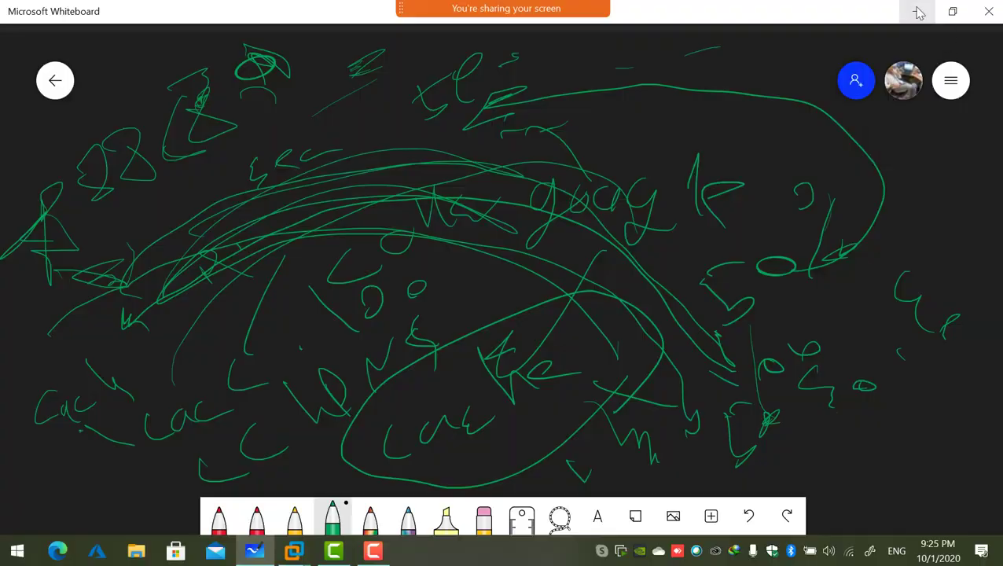
{"action": "left_click", "coordinate": [918, 12]}
{"action": "double_click", "coordinate": [960, 24]}
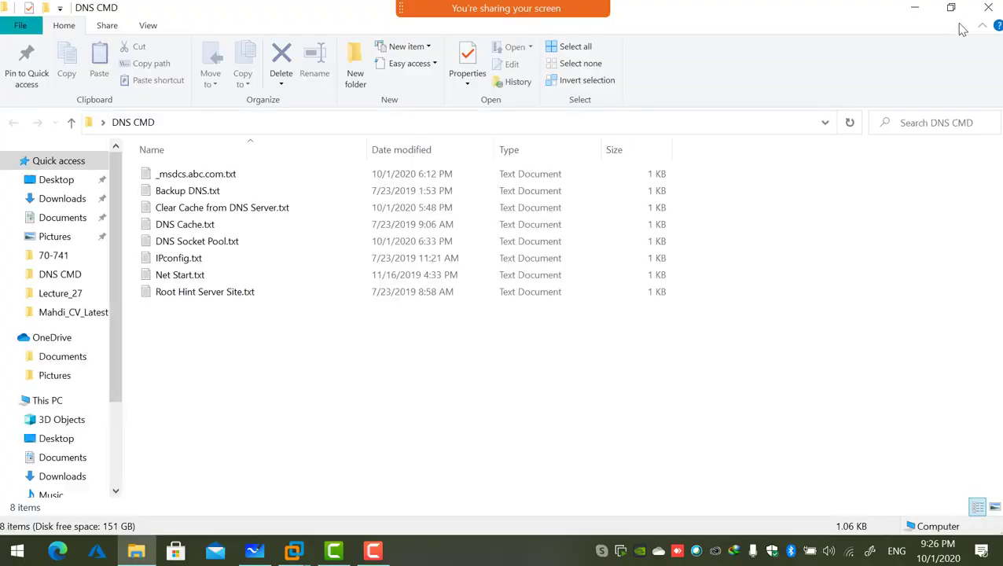
{"action": "double_click", "coordinate": [206, 208]}
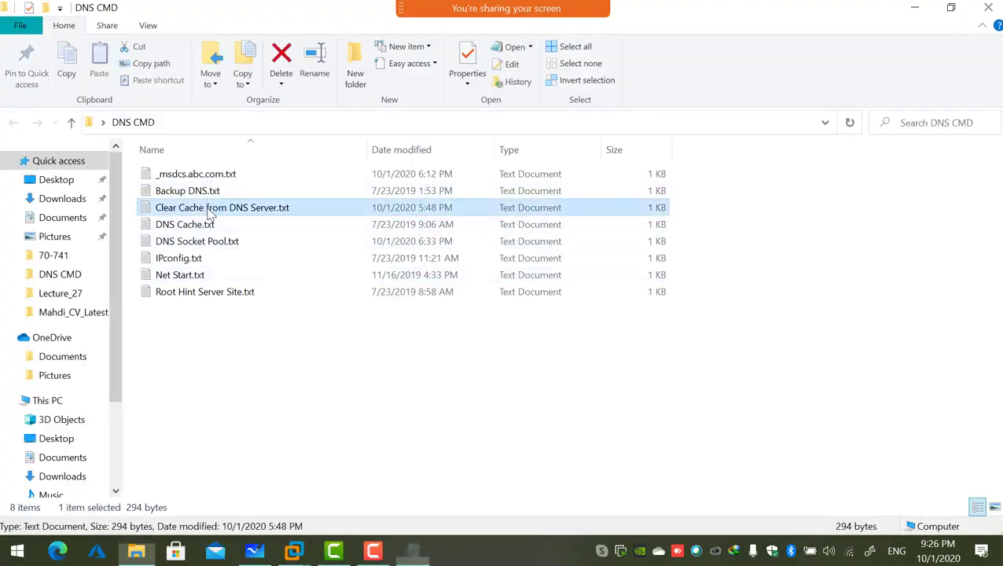
- Review the cache commands in the notes, highlighting set-dnsservercache and Clear-DnsServerCache
{"action": "scroll", "coordinate": [441, 309], "scroll_direction": "down", "scroll_amount": 2}
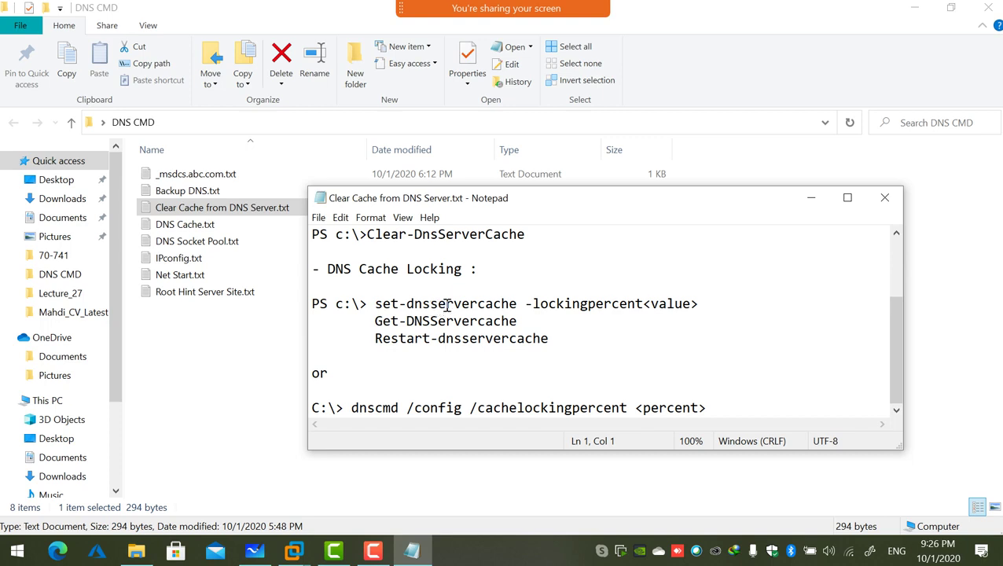
{"action": "left_click_drag", "start_coordinate": [375, 305], "coordinate": [514, 305]}
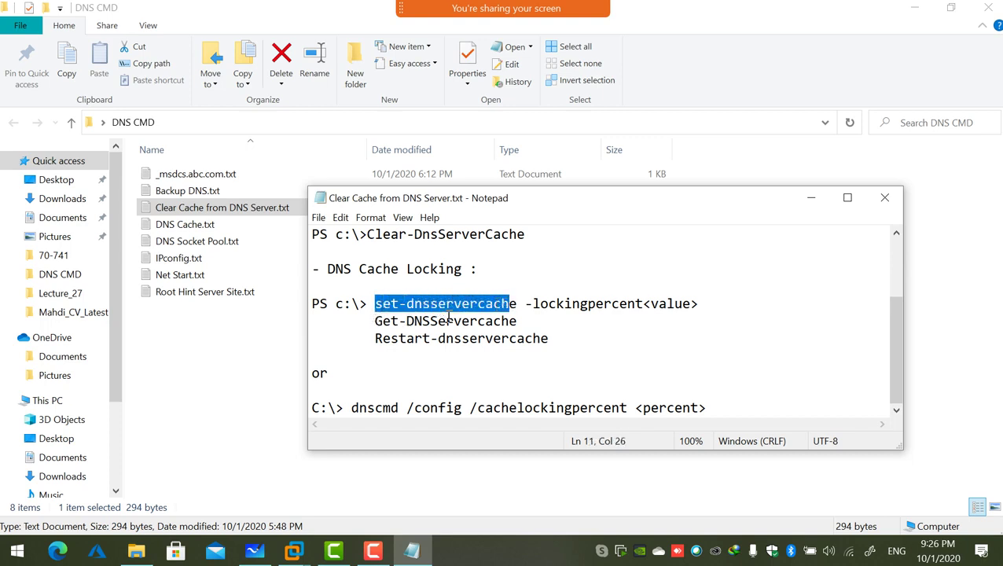
{"action": "scroll", "coordinate": [448, 315], "scroll_direction": "up", "scroll_amount": 2}
{"action": "left_click_drag", "start_coordinate": [542, 338], "coordinate": [376, 338]}
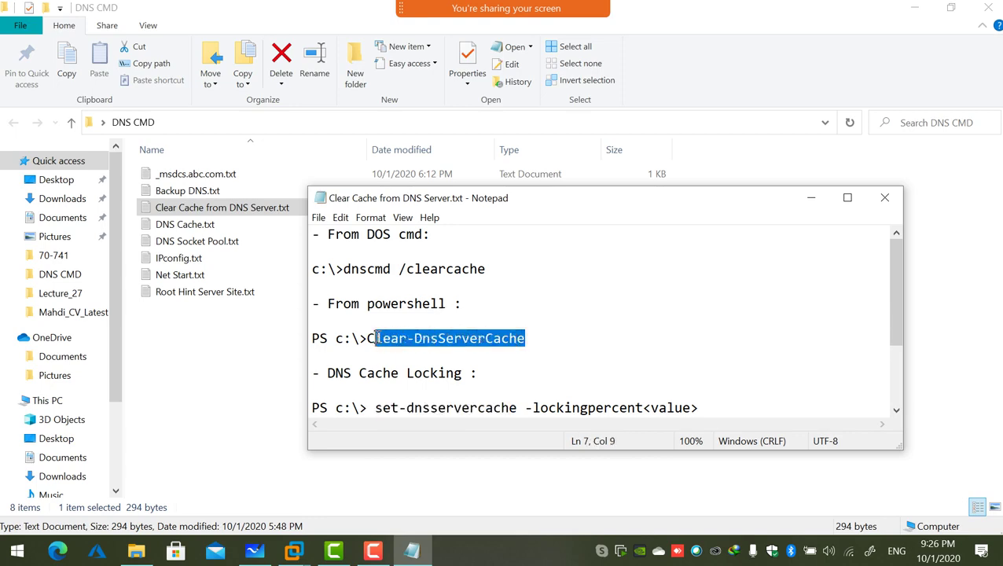
- Switch to the DC01 virtual machine, run Clear-DnsServerCache in PowerShell, confirm the deletion with y and close the window
{"action": "left_click", "coordinate": [294, 550]}
{"action": "left_click", "coordinate": [377, 454]}
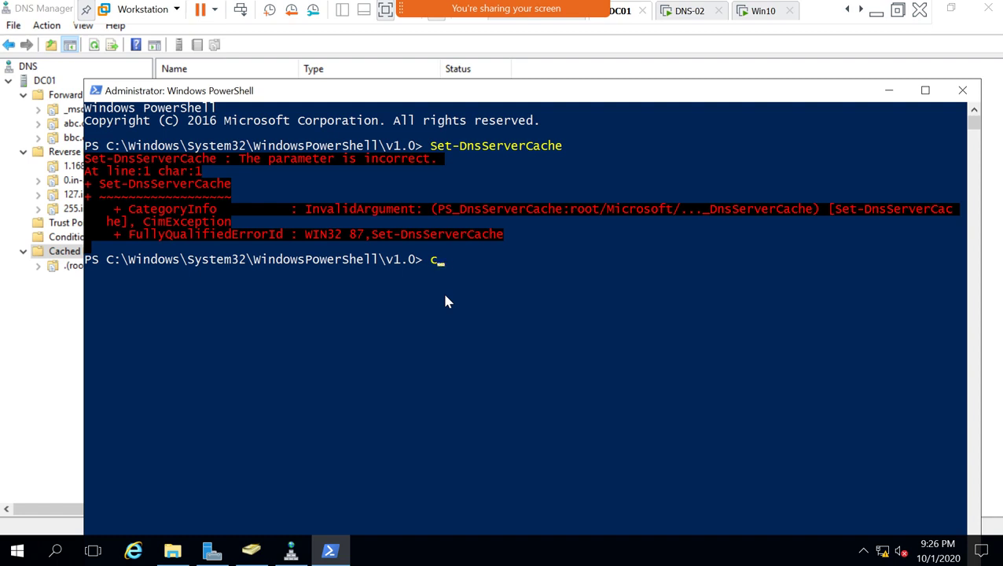
{"action": "type", "text": ";e"}
{"action": "type", "text": "cl"}
{"action": "type", "text": "ear-dns"}
{"action": "key", "text": "Tab"}
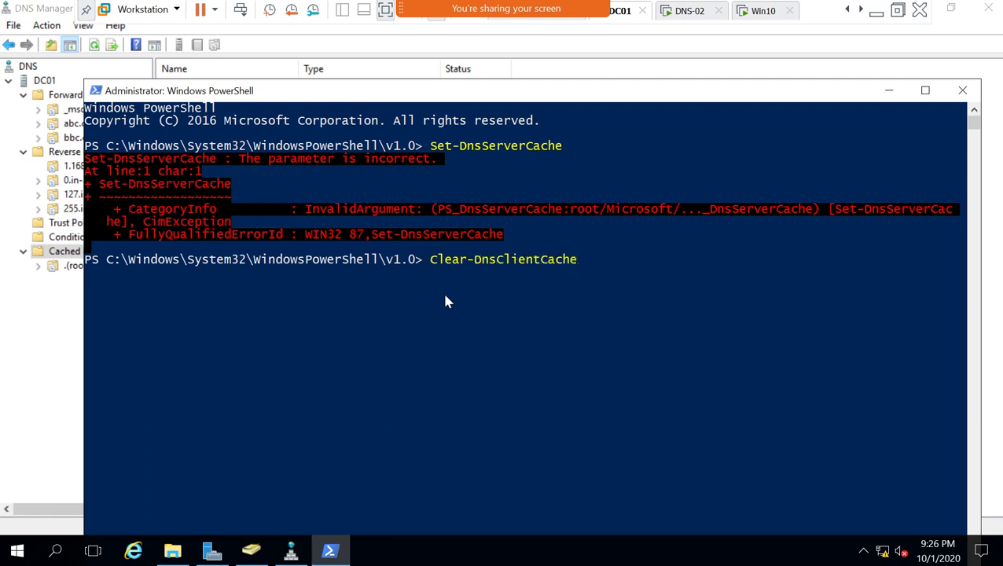
{"action": "key", "text": "Tab"}
{"action": "key", "text": "Tab"}
{"action": "key", "text": "Tab"}
{"action": "key", "text": "Tab"}
{"action": "key", "text": "Return"}
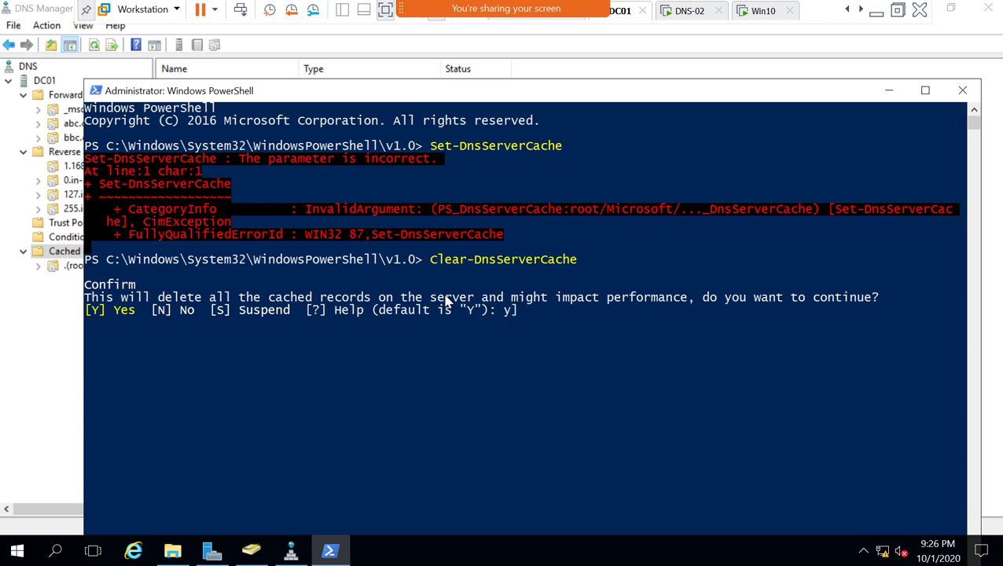
{"action": "key", "text": "Return"}
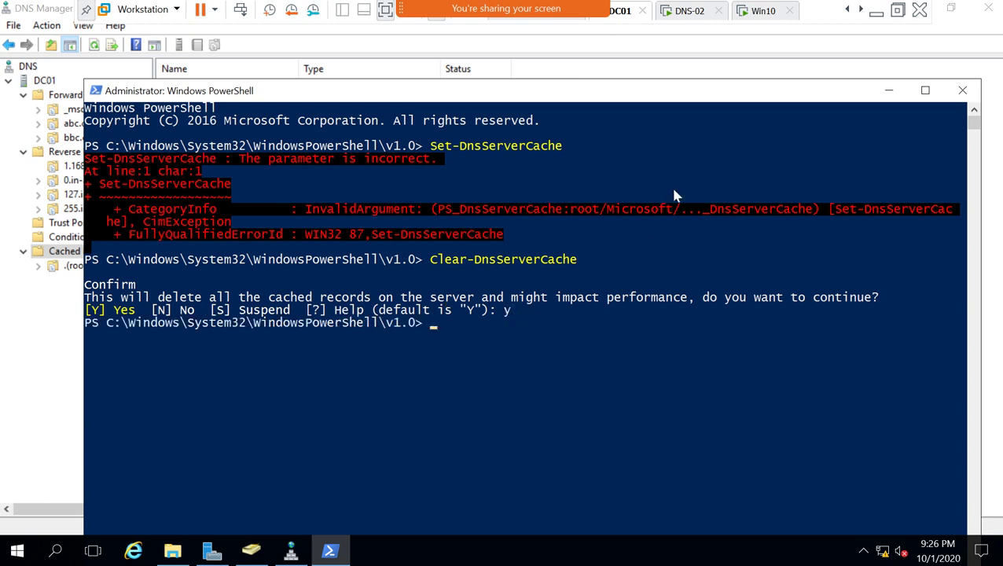
{"action": "left_click", "coordinate": [963, 90]}
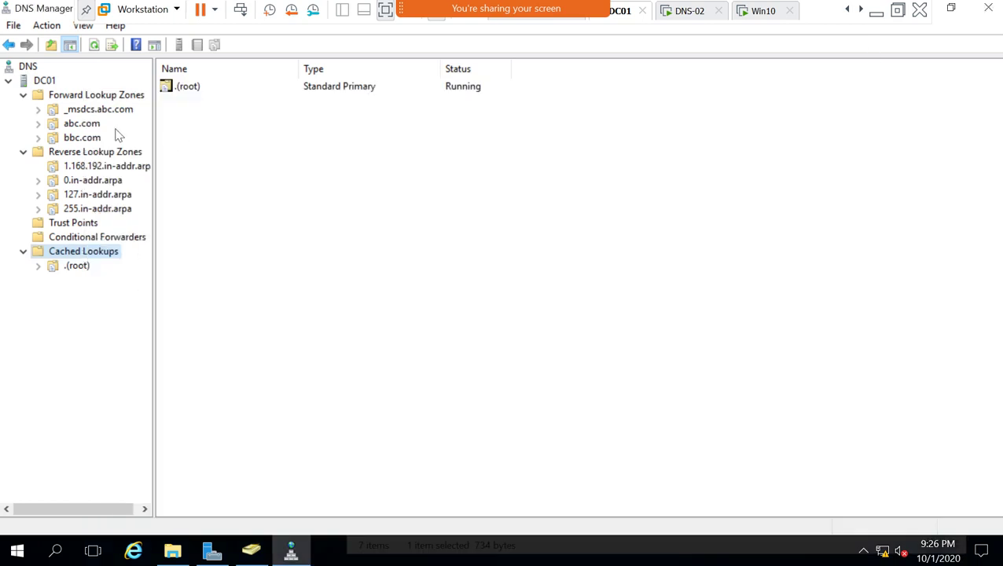
- Clear the DNS cache of the DC01 server from DNS Manager and check its list of server actions
{"action": "right_click", "coordinate": [42, 82]}
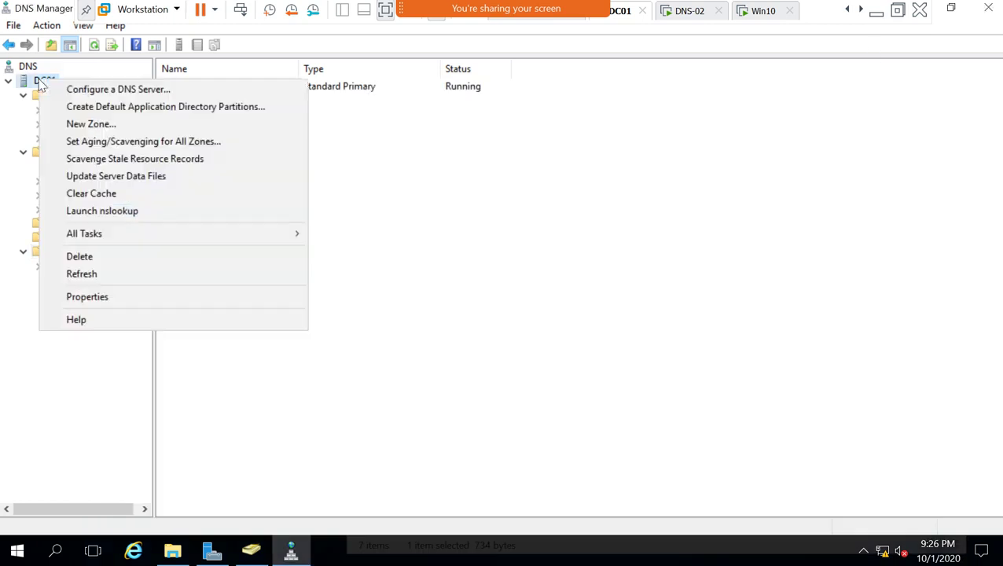
{"action": "left_click", "coordinate": [89, 194]}
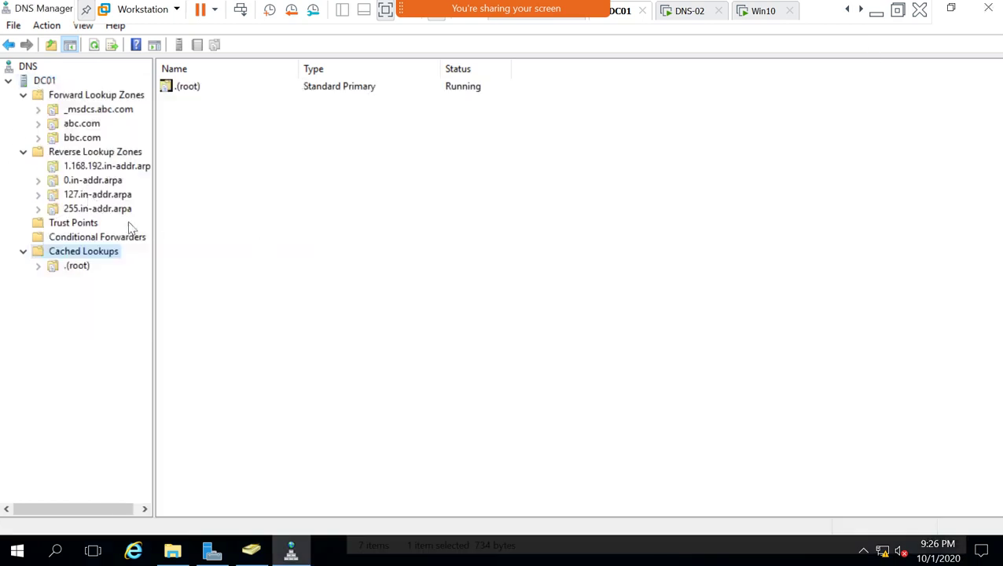
{"action": "right_click", "coordinate": [40, 82]}
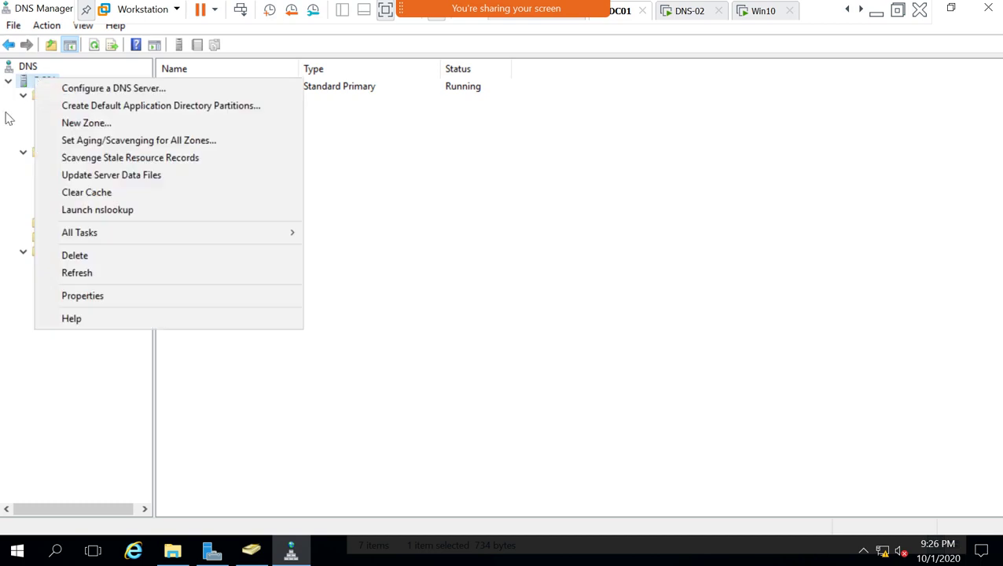
{"action": "left_click", "coordinate": [8, 118]}
- Launch nslookup for DC01 from DNS Manager, run nslookup in a separate Command Prompt, and close both windows
{"action": "right_click", "coordinate": [41, 84]}
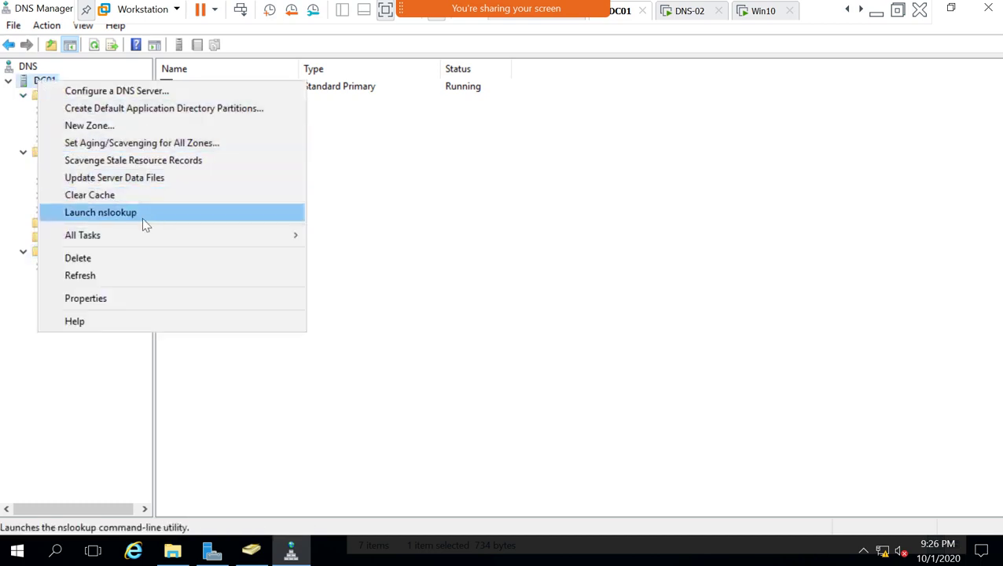
{"action": "left_click", "coordinate": [137, 220]}
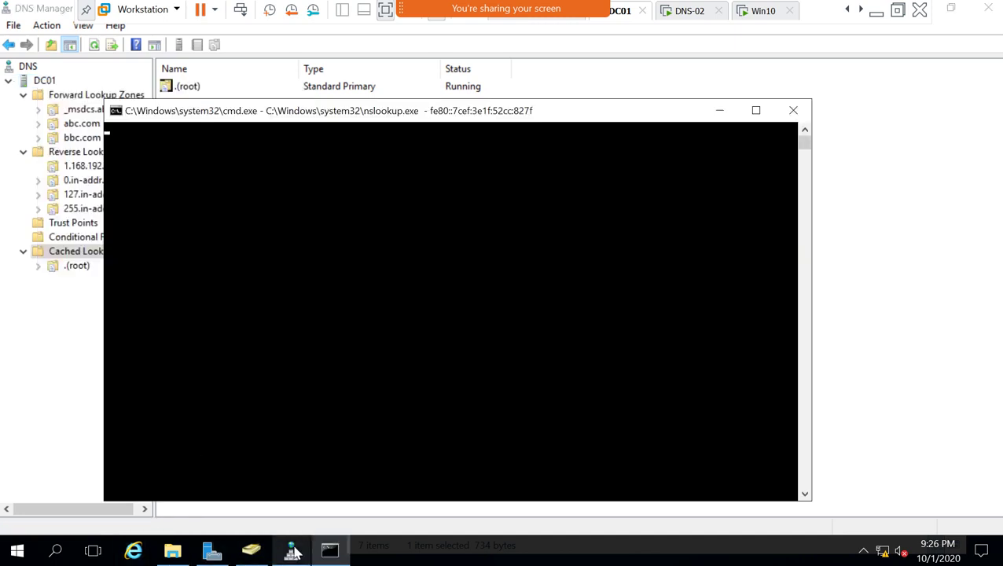
{"action": "left_click", "coordinate": [11, 555]}
{"action": "left_click", "coordinate": [222, 443]}
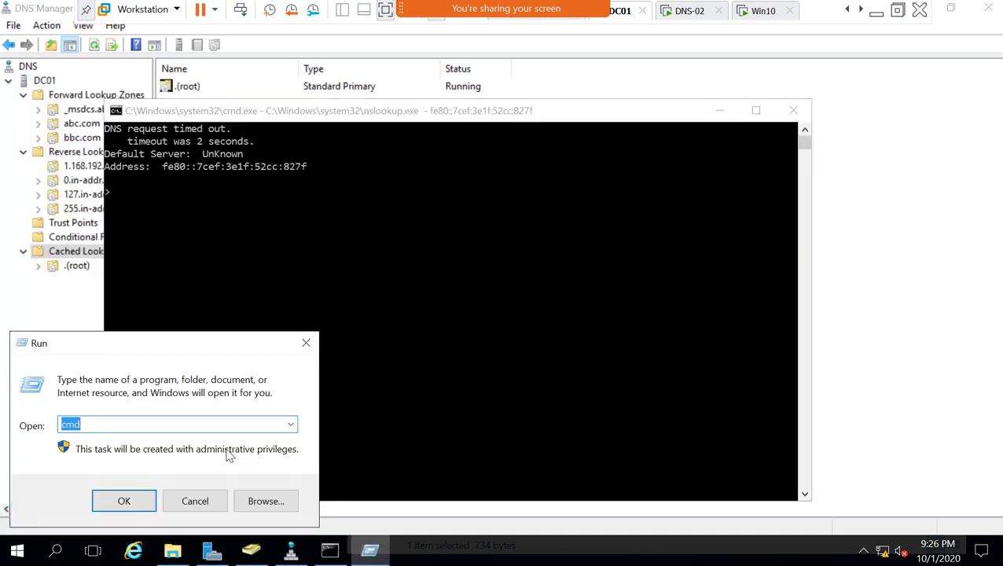
{"action": "key", "text": "Return"}
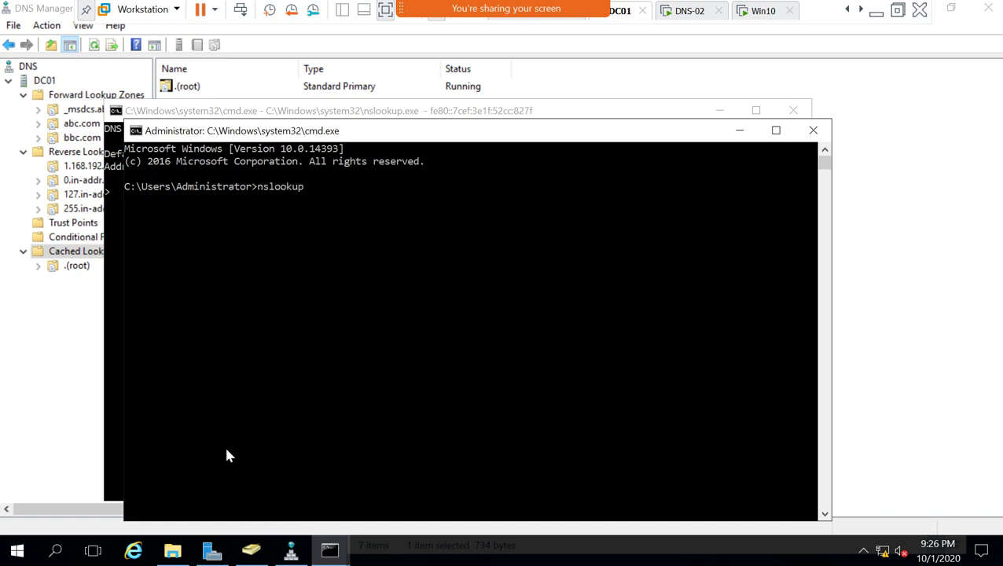
{"action": "key", "text": "Return"}
{"action": "left_click", "coordinate": [813, 129]}
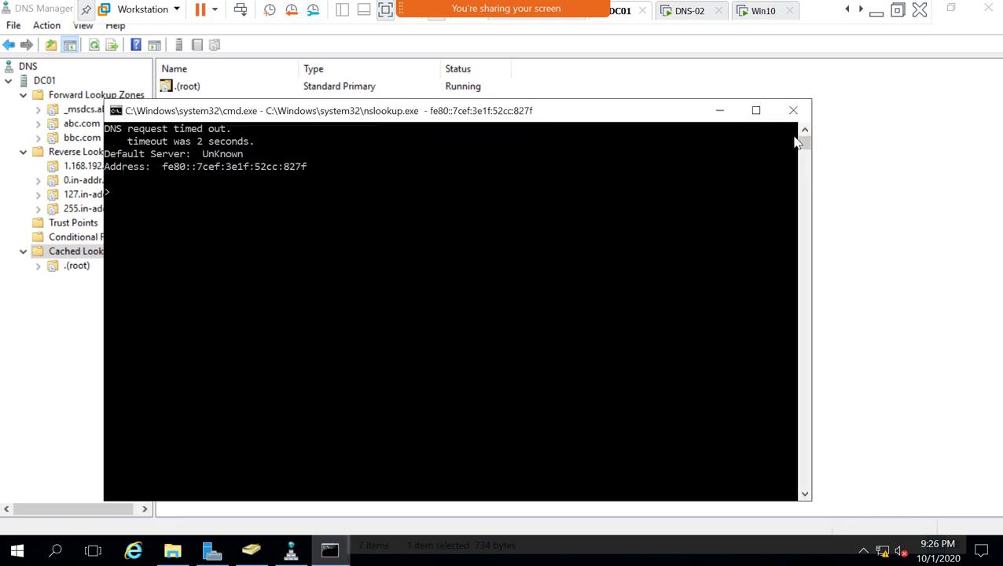
{"action": "left_click", "coordinate": [790, 130]}
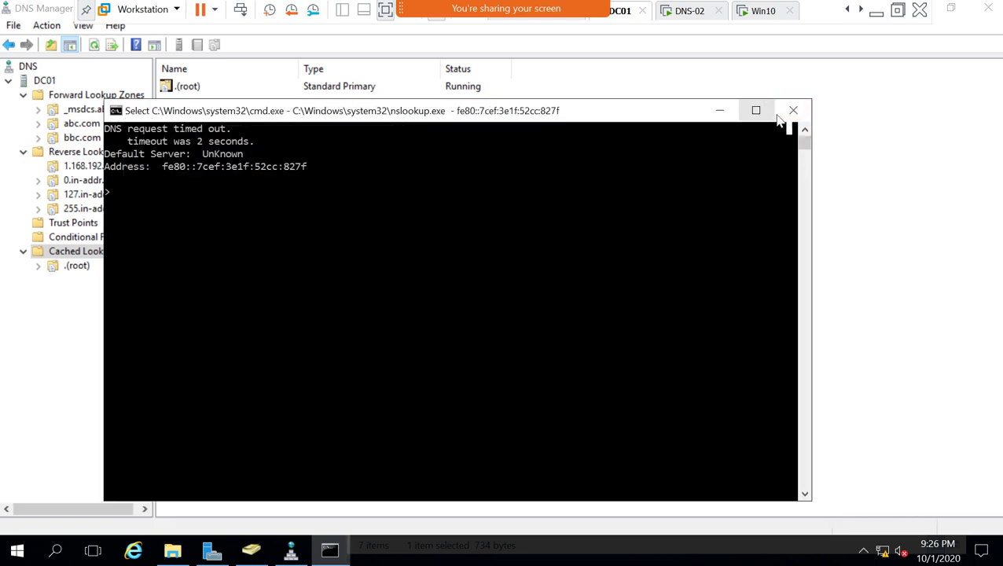
{"action": "left_click", "coordinate": [794, 111]}
- Open the Services console by running services.msc
{"action": "left_click", "coordinate": [32, 556]}
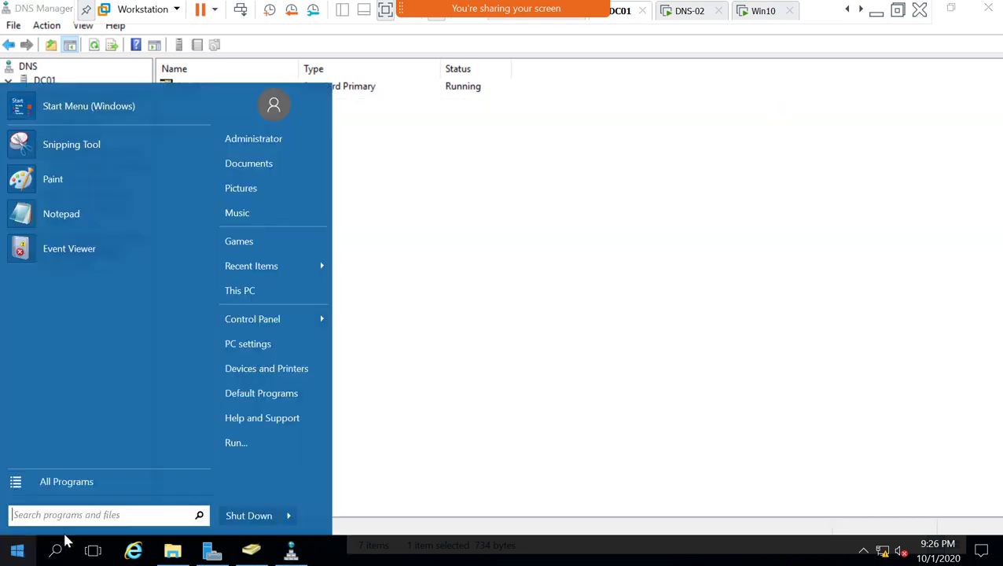
{"action": "left_click", "coordinate": [271, 453]}
{"action": "type", "text": "services"}
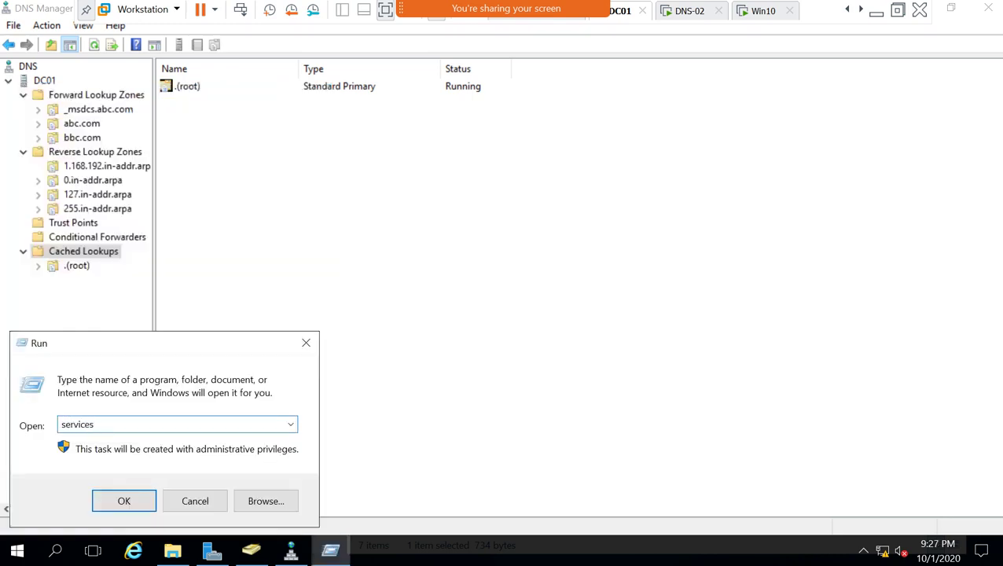
{"action": "type", "text": ".nscmsc"}
{"action": "key", "text": "Return"}
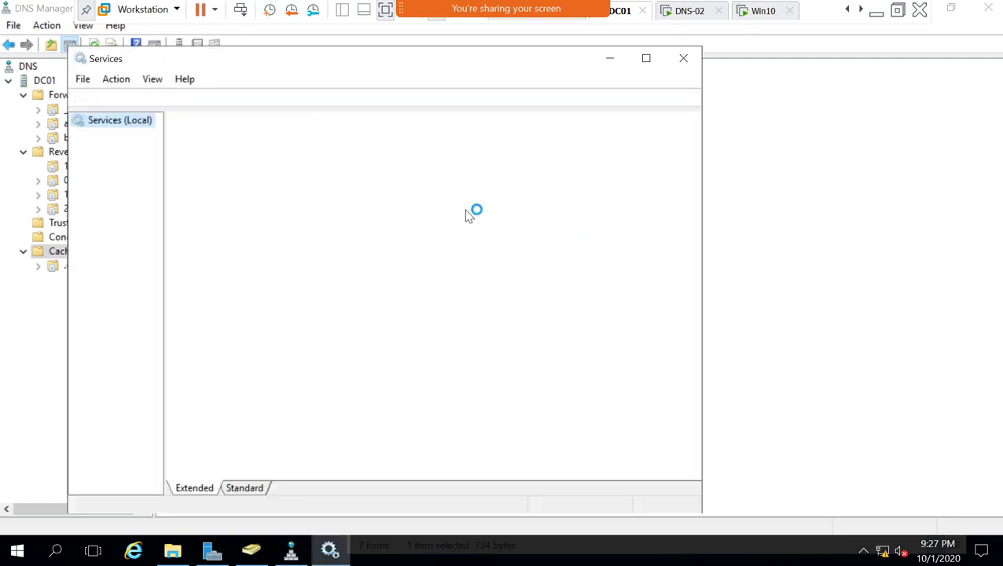
- Find the DNS Server service in the services list and restart it
{"action": "left_click", "coordinate": [390, 251]}
{"action": "type", "text": "dn"}
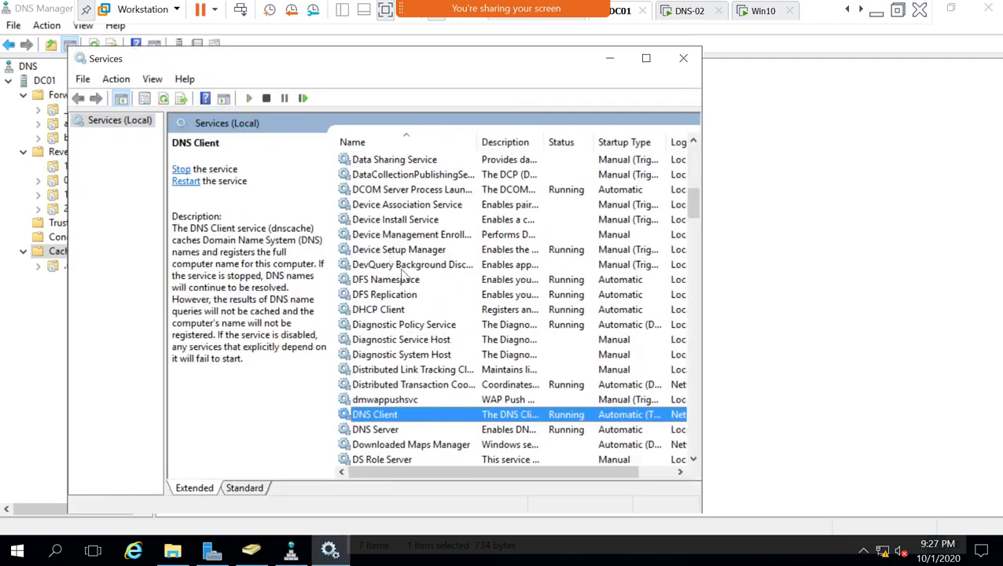
{"action": "left_click", "coordinate": [391, 431]}
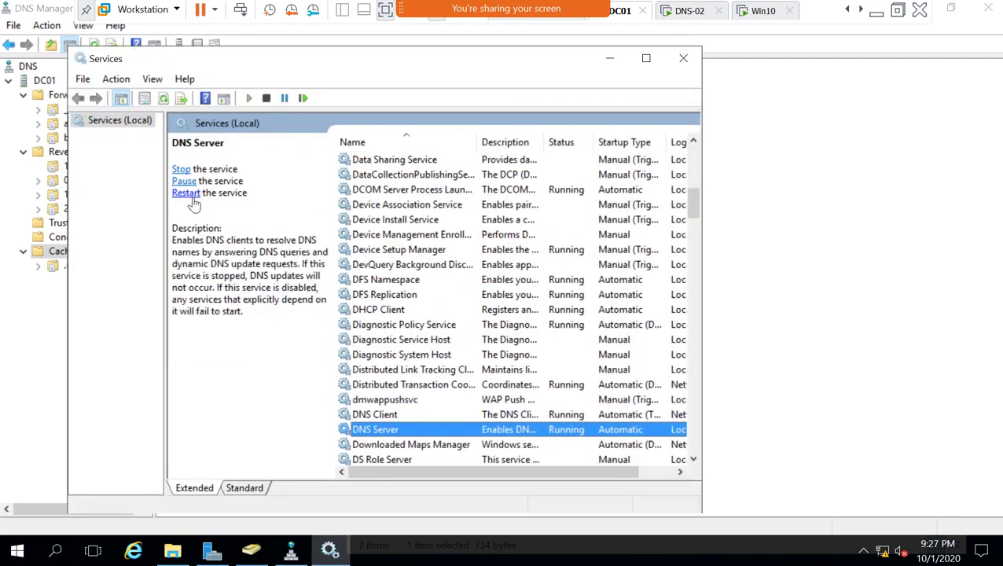
{"action": "left_click", "coordinate": [191, 193]}
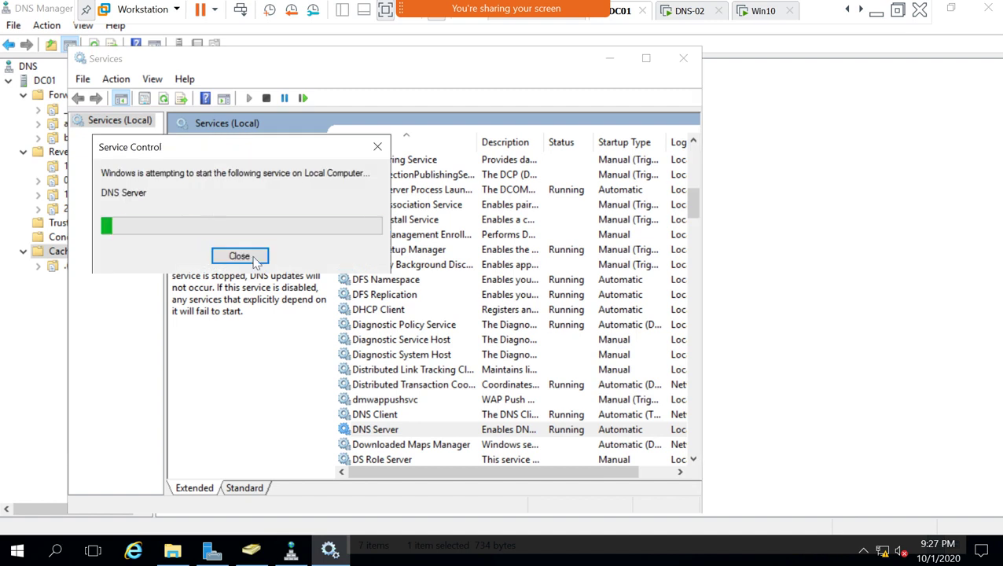
- Restart the DNS Client service and close the Services console
{"action": "left_click", "coordinate": [365, 416]}
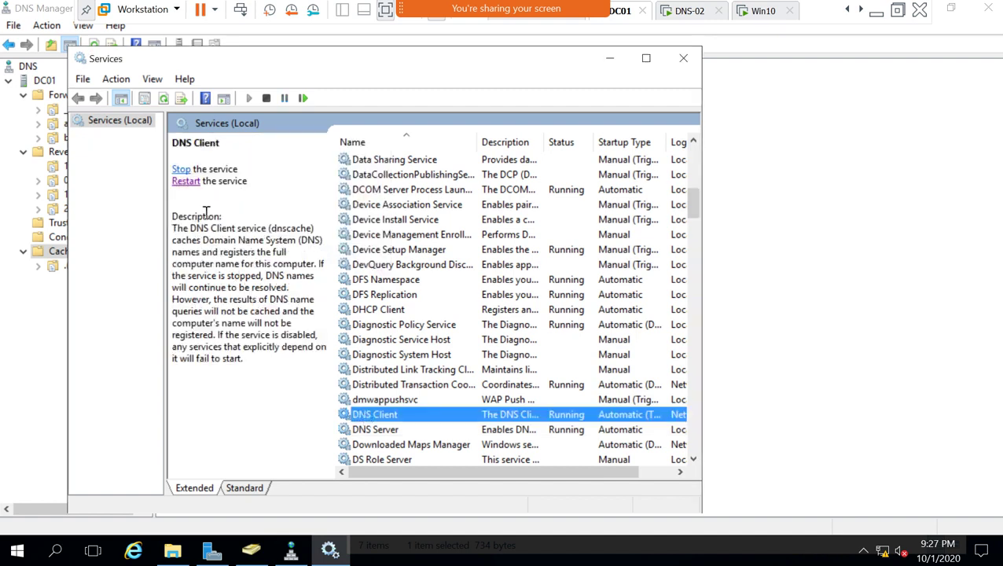
{"action": "left_click", "coordinate": [191, 182]}
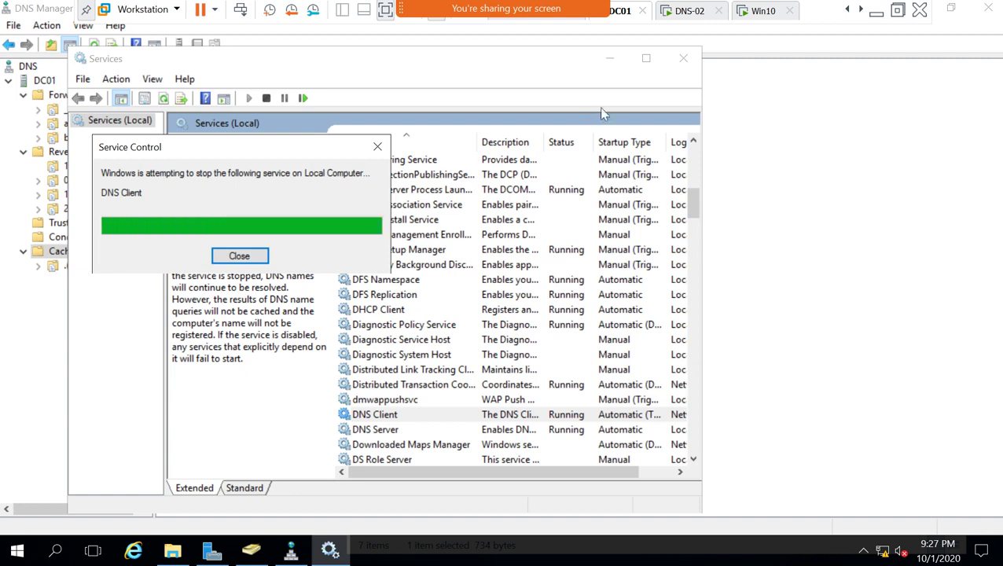
{"action": "left_click", "coordinate": [683, 59]}
- Restart the DNS service on DC01 from within DNS Manager
{"action": "right_click", "coordinate": [44, 81]}
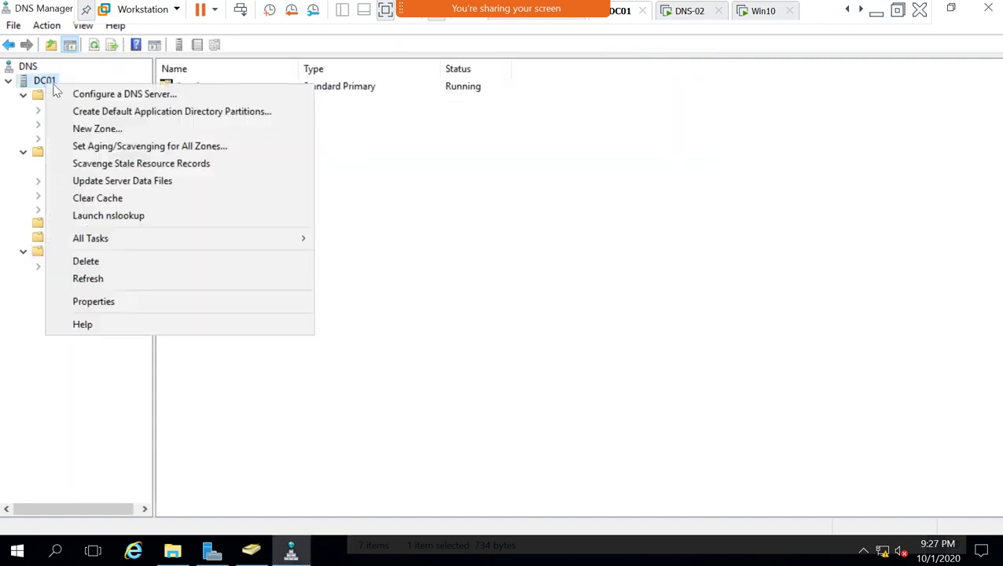
{"action": "mouse_move", "coordinate": [298, 246]}
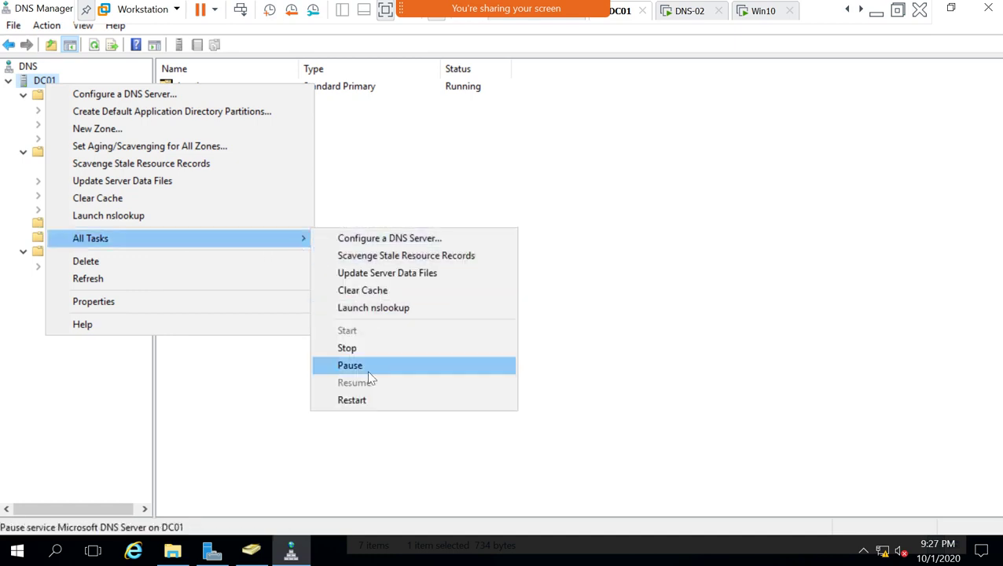
{"action": "left_click", "coordinate": [364, 399]}
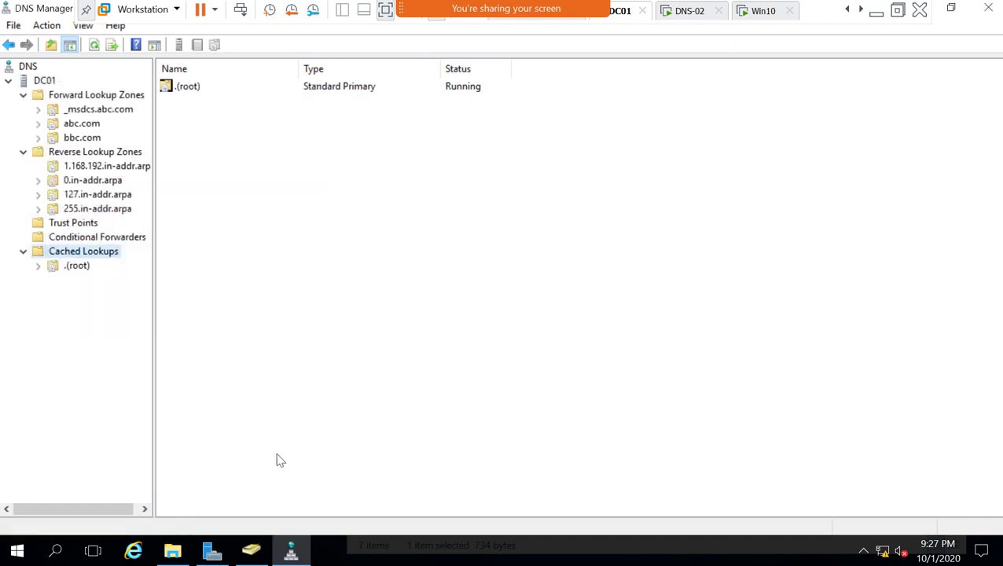
- Launch nslookup for the DC01 server from DNS Manager again and close its window
{"action": "right_click", "coordinate": [45, 80]}
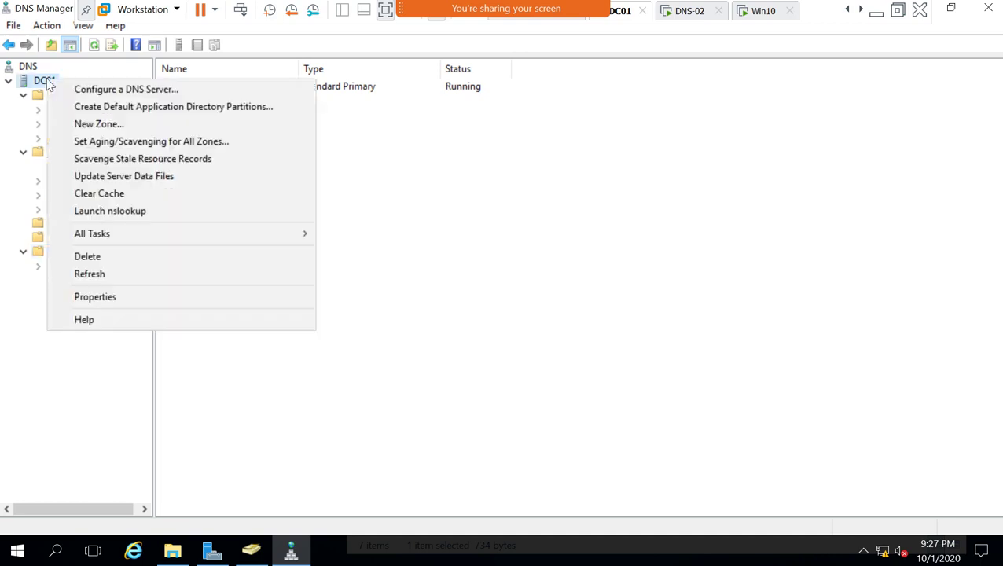
{"action": "left_click", "coordinate": [149, 209]}
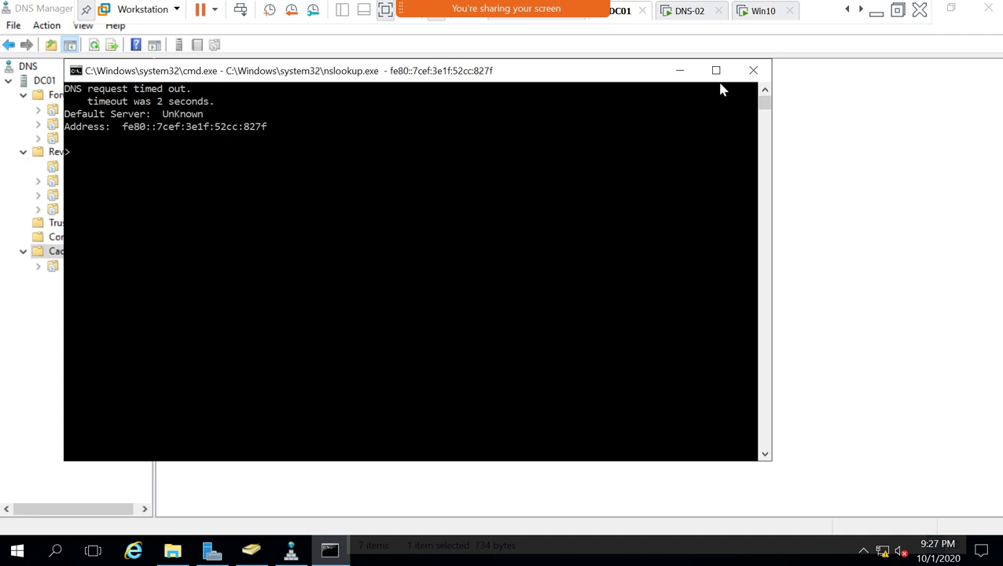
{"action": "left_click", "coordinate": [753, 70]}
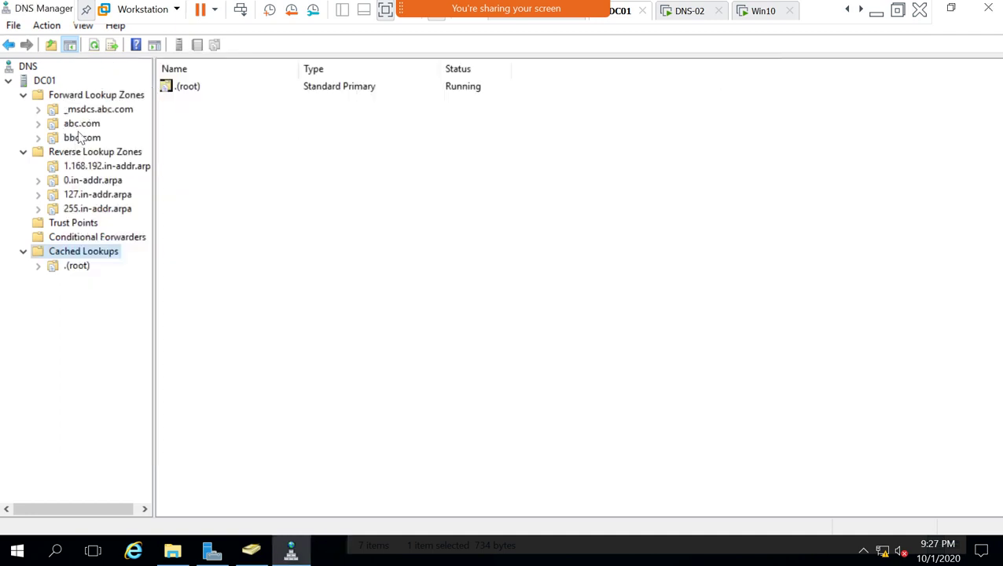
- Inspect the cached (root) records, the Trust Points actions and the DC01 server actions, and list the Forward Lookup Zones
{"action": "left_click", "coordinate": [81, 266]}
{"action": "right_click", "coordinate": [71, 224]}
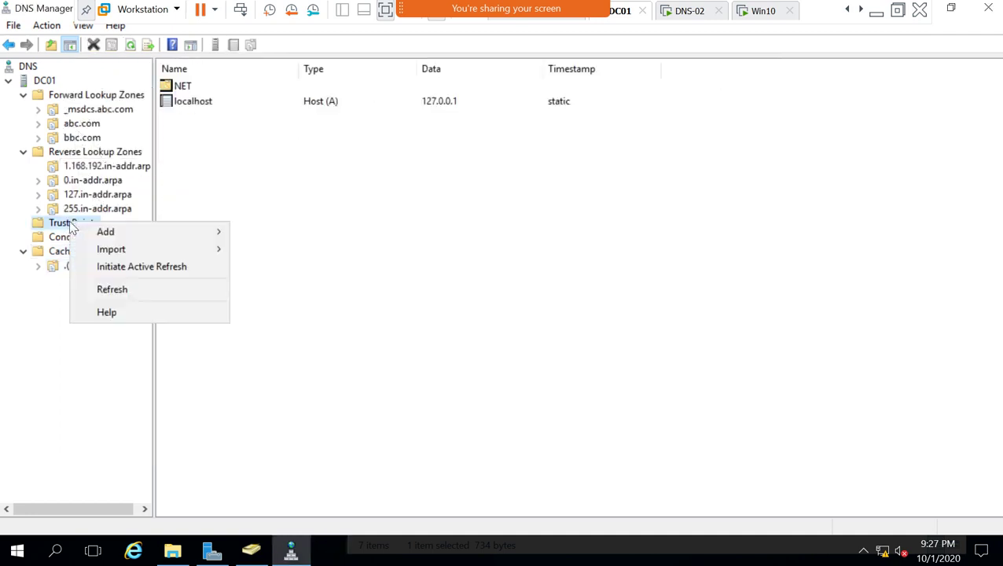
{"action": "left_click", "coordinate": [71, 224]}
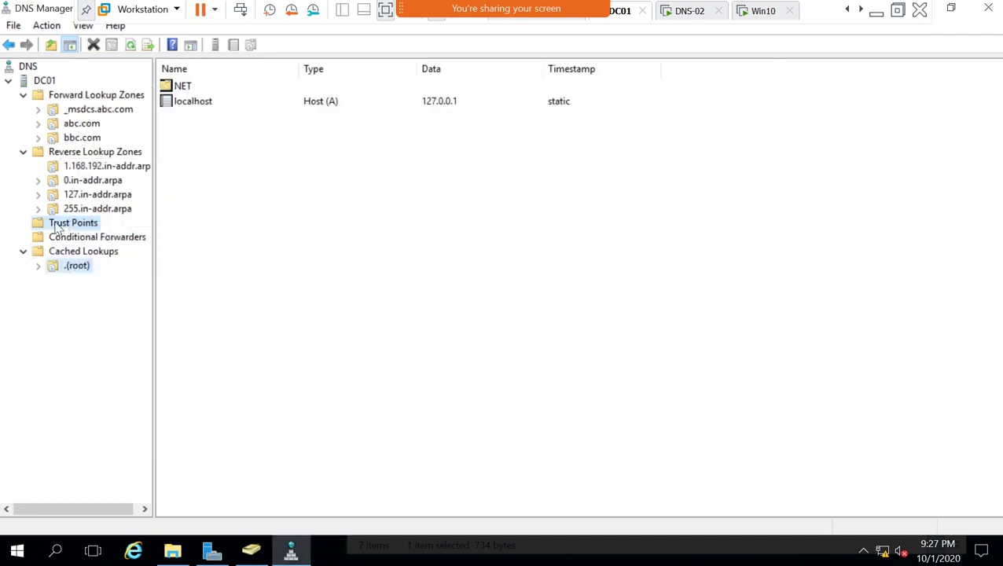
{"action": "right_click", "coordinate": [70, 96]}
{"action": "right_click", "coordinate": [47, 82]}
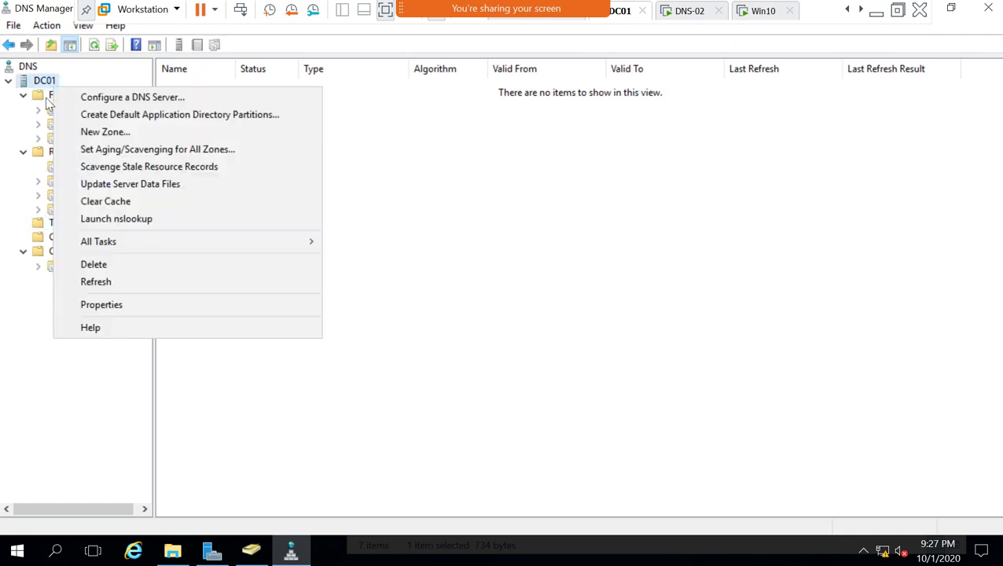
{"action": "left_click", "coordinate": [48, 96]}
- Examine the abc.com zone's actions and DNSSEC options, and open the New Domain dialog, cancelling it without a name
{"action": "right_click", "coordinate": [78, 109]}
{"action": "left_click", "coordinate": [72, 123]}
{"action": "right_click", "coordinate": [72, 123]}
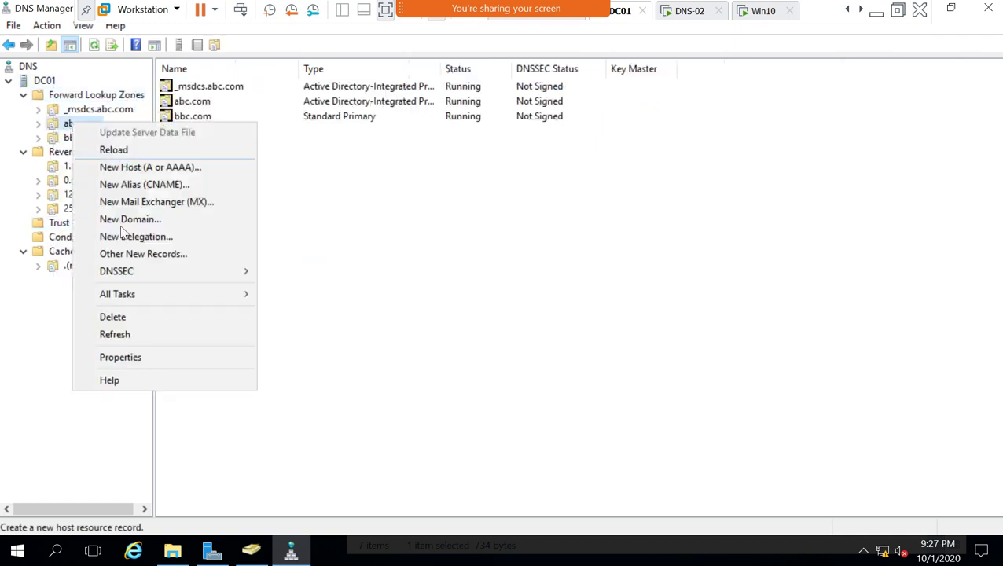
{"action": "mouse_move", "coordinate": [165, 274]}
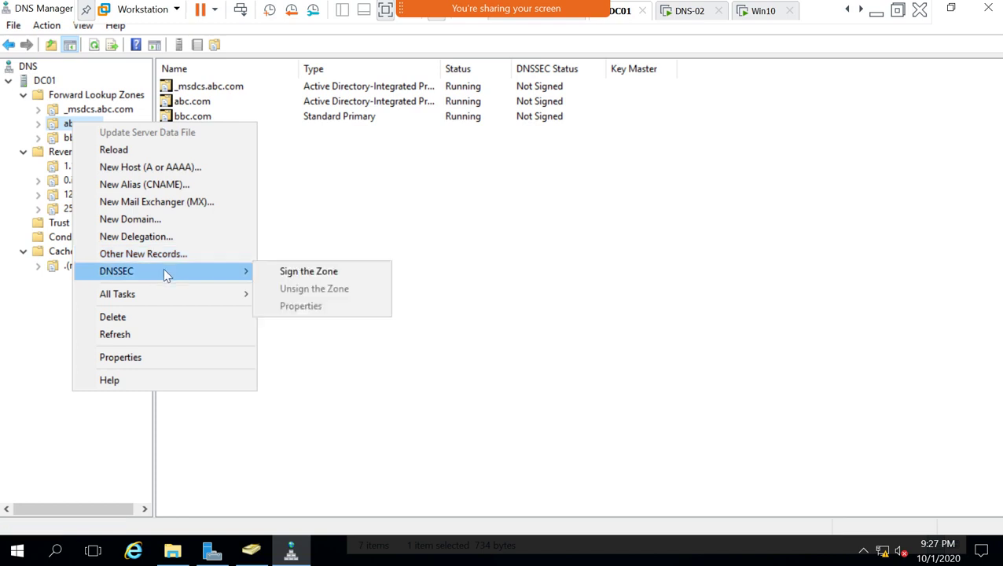
{"action": "left_click", "coordinate": [136, 223]}
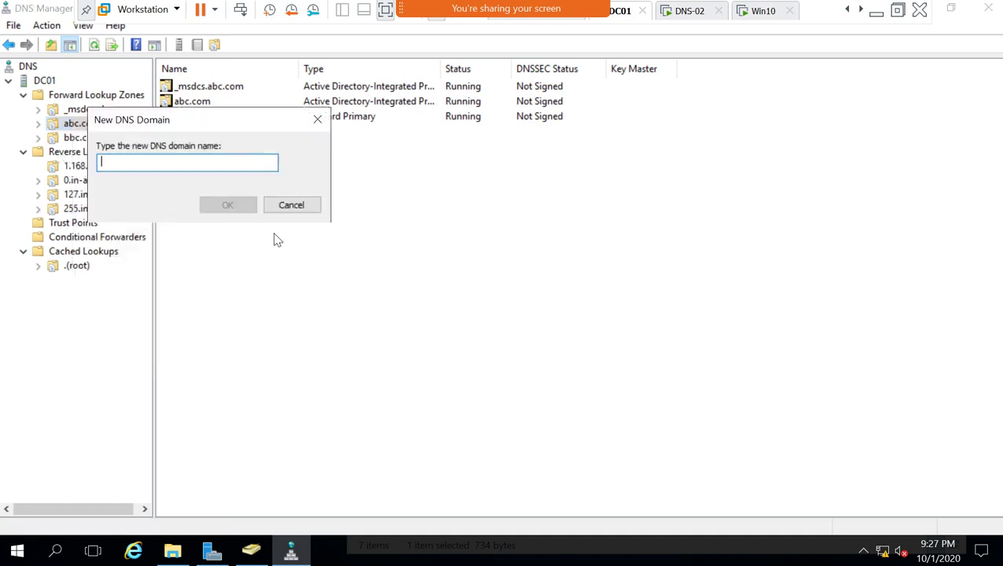
{"action": "left_click", "coordinate": [291, 204]}
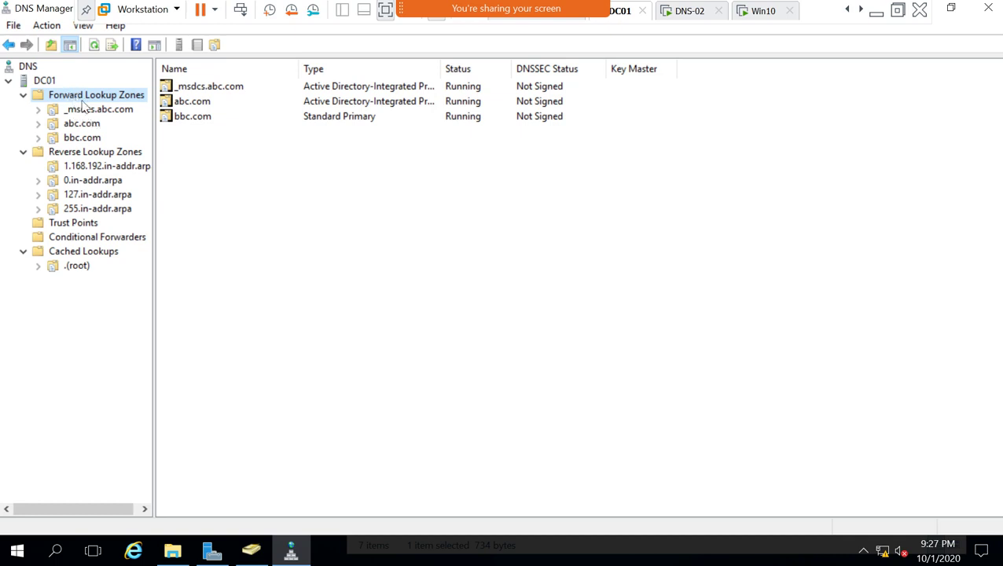
- Expand the abc.com forward lookup zone and open the New Delegation Wizard for it
{"action": "double_click", "coordinate": [83, 124]}
{"action": "right_click", "coordinate": [85, 123]}
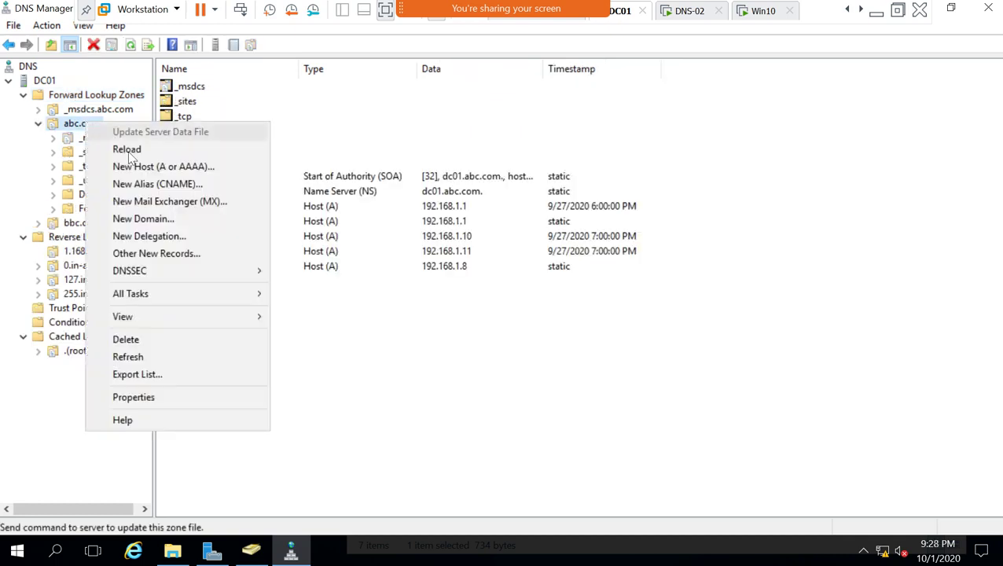
{"action": "left_click", "coordinate": [166, 238]}
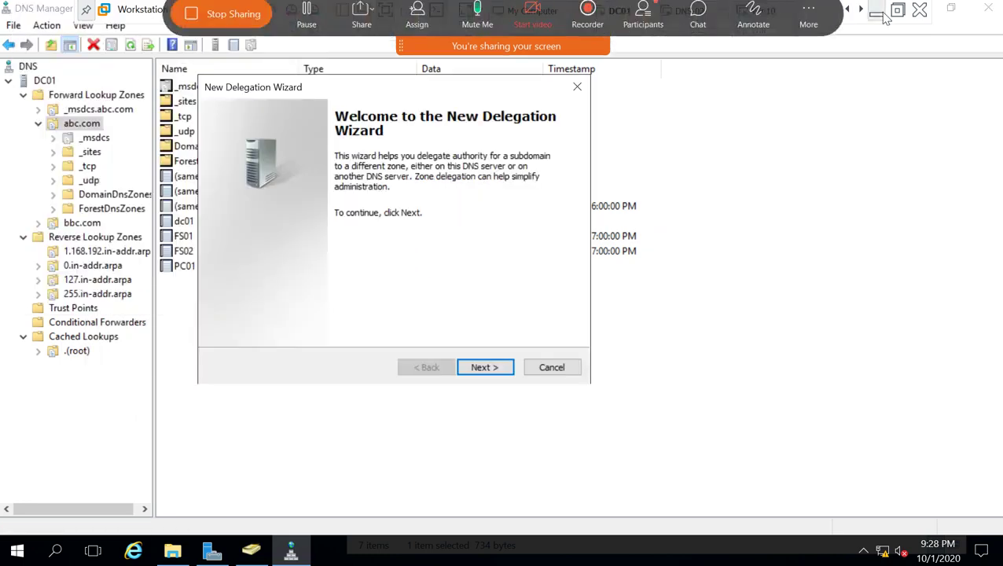
- Switch to the Microsoft Whiteboard on the host computer and clear the whole canvas
{"action": "left_click", "coordinate": [876, 10]}
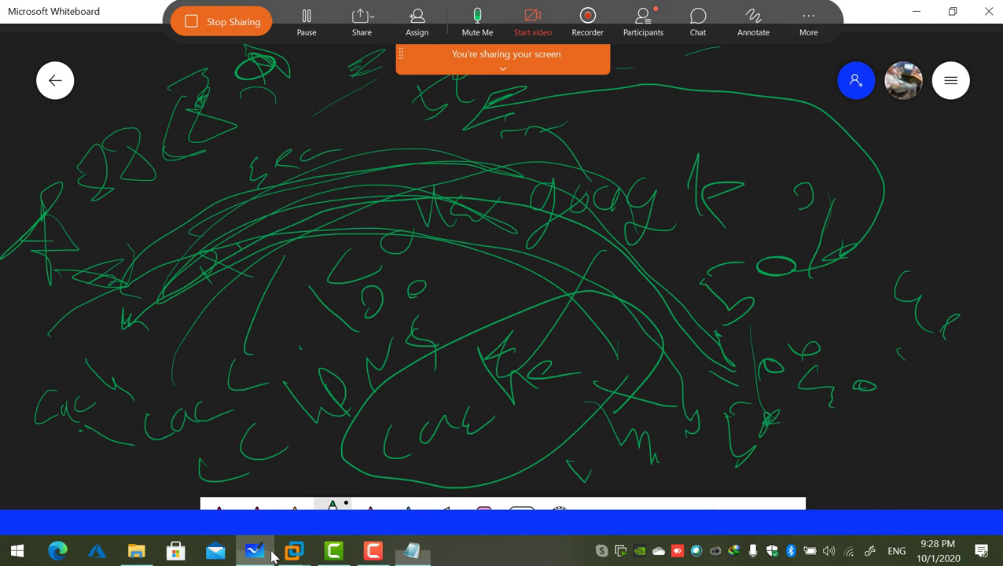
{"action": "left_click", "coordinate": [258, 550]}
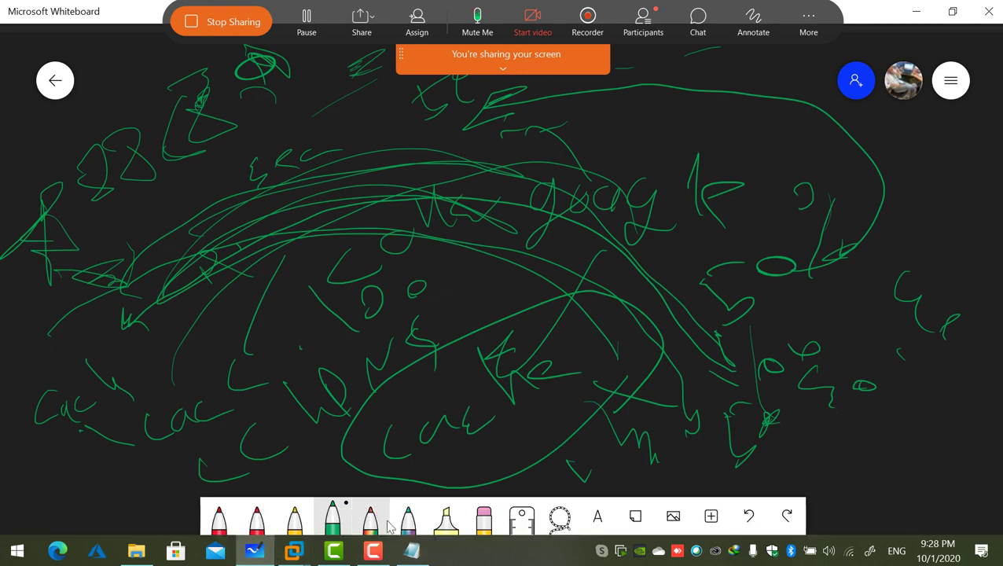
{"action": "left_click", "coordinate": [488, 522]}
{"action": "left_click", "coordinate": [493, 512]}
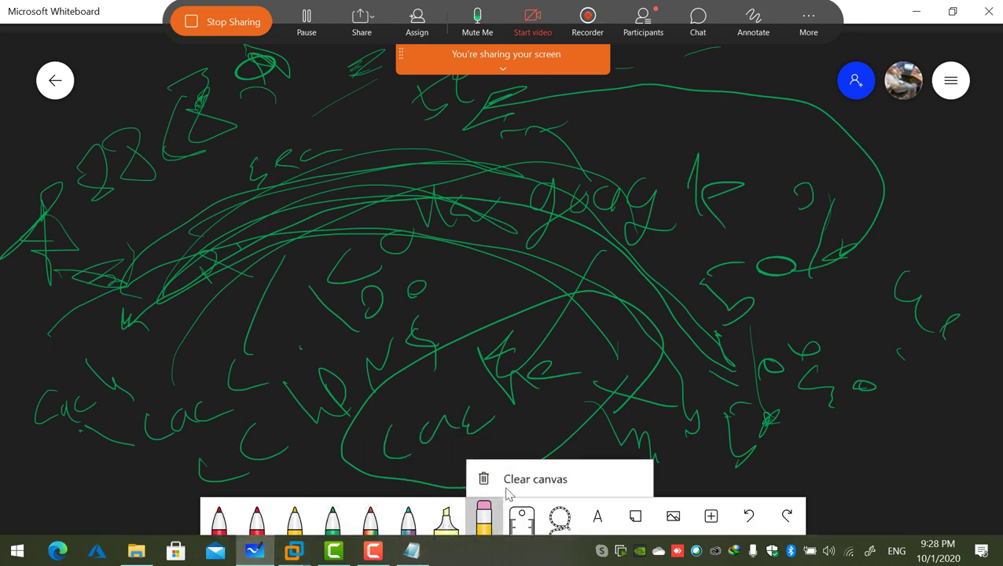
{"action": "left_click", "coordinate": [511, 486]}
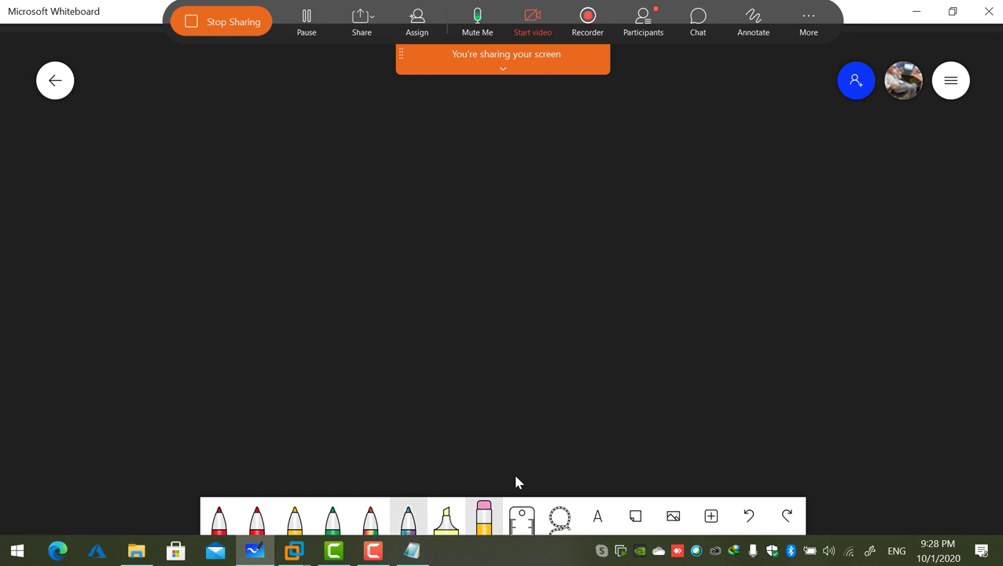
- Draw a large domain triangle with the green pen and write DC01 near its peak
{"action": "left_click", "coordinate": [332, 519]}
{"action": "mouse_move", "coordinate": [361, 346]}
{"action": "left_mouse_down"}
{"action": "mouse_move", "coordinate": [481, 132]}
{"action": "mouse_move", "coordinate": [540, 161]}
{"action": "mouse_move", "coordinate": [423, 368]}
{"action": "mouse_move", "coordinate": [314, 389]}
{"action": "left_mouse_up"}
{"action": "mouse_move", "coordinate": [464, 228]}
{"action": "left_mouse_down"}
{"action": "mouse_move", "coordinate": [565, 228]}
{"action": "mouse_move", "coordinate": [460, 245]}
{"action": "left_mouse_up"}
{"action": "mouse_move", "coordinate": [456, 192]}
{"action": "left_mouse_down"}
{"action": "mouse_move", "coordinate": [432, 202]}
{"action": "mouse_move", "coordinate": [461, 211]}
{"action": "left_mouse_up"}
{"action": "left_click_drag", "start_coordinate": [477, 180], "coordinate": [485, 193]}
{"action": "left_click_drag", "start_coordinate": [531, 140], "coordinate": [545, 192]}
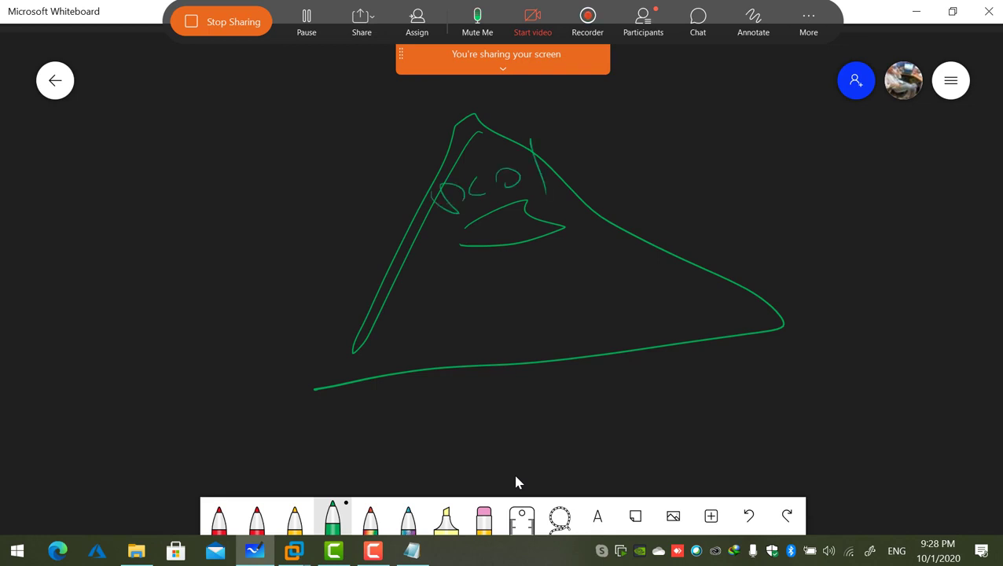
- Draw a smaller child-domain triangle below the large one and connect it to DC01 with a line
{"action": "left_click_drag", "start_coordinate": [481, 236], "coordinate": [382, 418]}
{"action": "left_click_drag", "start_coordinate": [425, 334], "coordinate": [491, 381]}
{"action": "left_click_drag", "start_coordinate": [491, 381], "coordinate": [392, 419]}
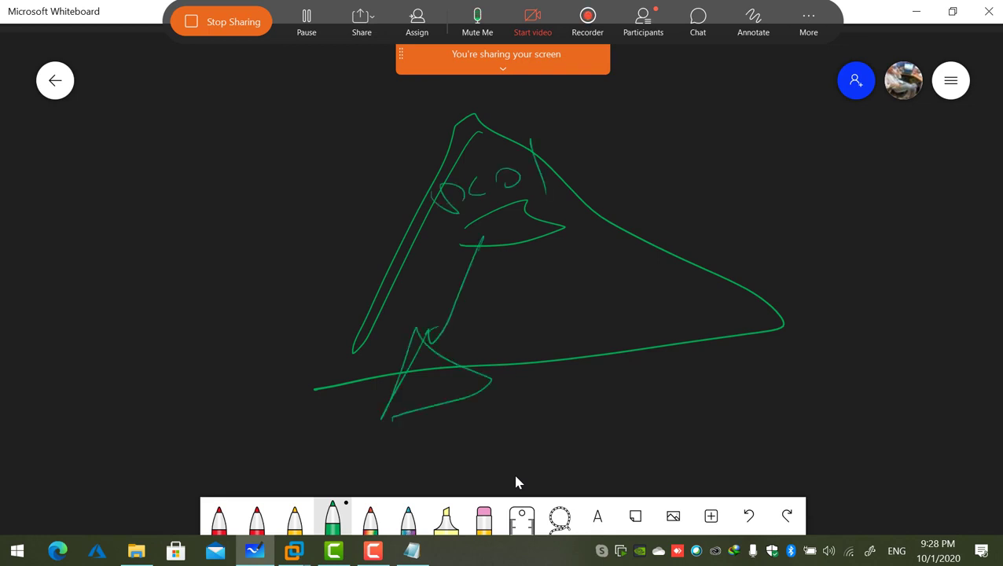
- Handwrite a subdomain name ending in abc.com beneath the smaller triangle
{"action": "mouse_move", "coordinate": [399, 455]}
{"action": "left_mouse_down"}
{"action": "mouse_move", "coordinate": [423, 437]}
{"action": "mouse_move", "coordinate": [471, 449]}
{"action": "left_mouse_up"}
{"action": "left_click_drag", "start_coordinate": [453, 399], "coordinate": [462, 407]}
{"action": "mouse_move", "coordinate": [491, 381]}
{"action": "left_mouse_down"}
{"action": "mouse_move", "coordinate": [496, 403]}
{"action": "mouse_move", "coordinate": [481, 385]}
{"action": "left_mouse_up"}
{"action": "left_click_drag", "start_coordinate": [527, 402], "coordinate": [540, 397]}
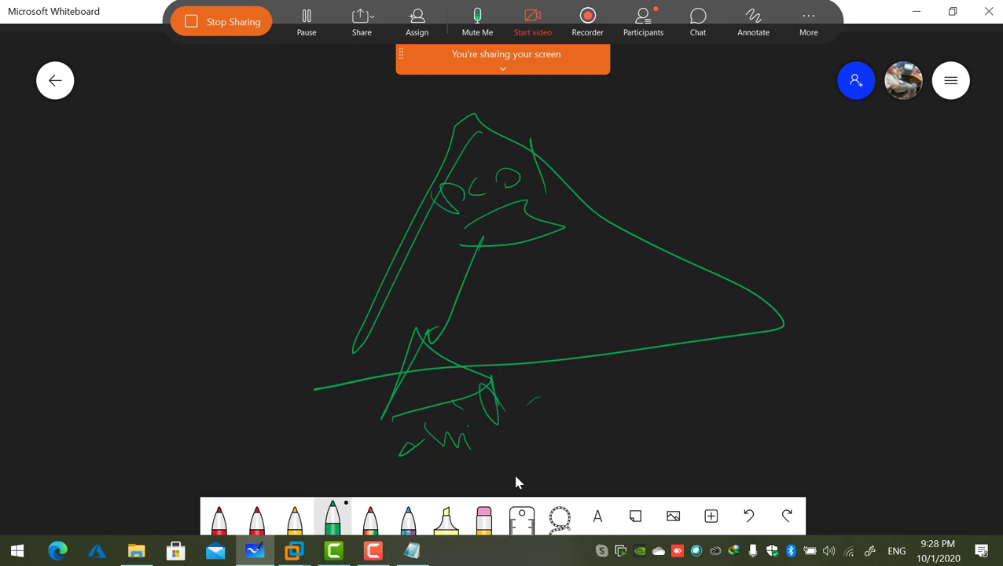
{"action": "left_click_drag", "start_coordinate": [430, 456], "coordinate": [429, 493]}
{"action": "left_click_drag", "start_coordinate": [409, 471], "coordinate": [478, 486]}
{"action": "left_click_drag", "start_coordinate": [528, 439], "coordinate": [532, 455]}
{"action": "mouse_move", "coordinate": [538, 407]}
{"action": "left_mouse_down"}
{"action": "mouse_move", "coordinate": [554, 424]}
{"action": "mouse_move", "coordinate": [570, 415]}
{"action": "left_mouse_up"}
{"action": "left_click_drag", "start_coordinate": [582, 410], "coordinate": [594, 425]}
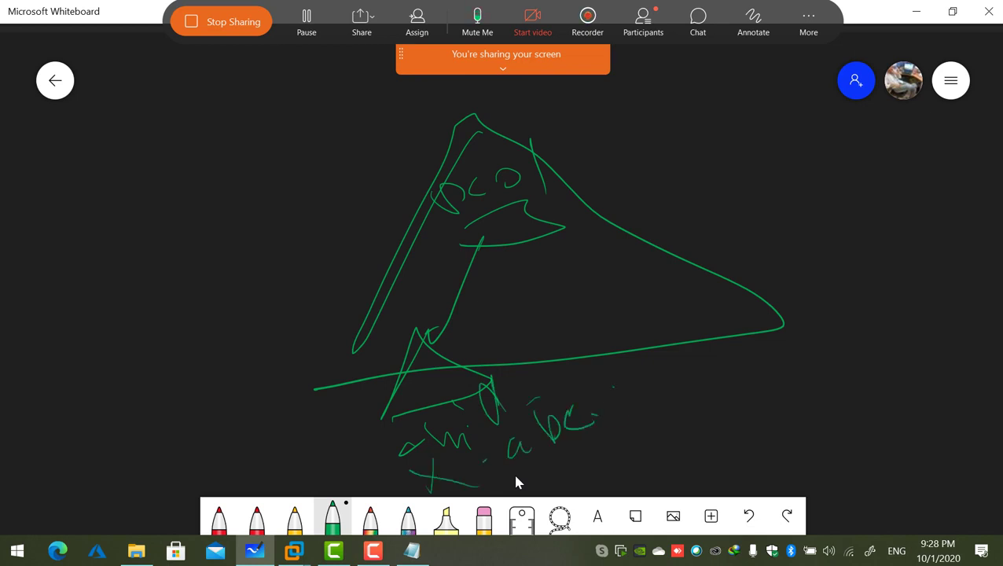
{"action": "left_click_drag", "start_coordinate": [625, 388], "coordinate": [616, 422]}
{"action": "left_click_drag", "start_coordinate": [638, 384], "coordinate": [636, 385]}
- Write PC beside the smaller triangle, mark the abc.com name, and draw a curve from PC up to DC01
{"action": "left_click_drag", "start_coordinate": [280, 455], "coordinate": [291, 494]}
{"action": "left_click_drag", "start_coordinate": [299, 444], "coordinate": [297, 464]}
{"action": "mouse_move", "coordinate": [540, 460]}
{"action": "left_mouse_down"}
{"action": "mouse_move", "coordinate": [676, 381]}
{"action": "mouse_move", "coordinate": [507, 492]}
{"action": "left_mouse_up"}
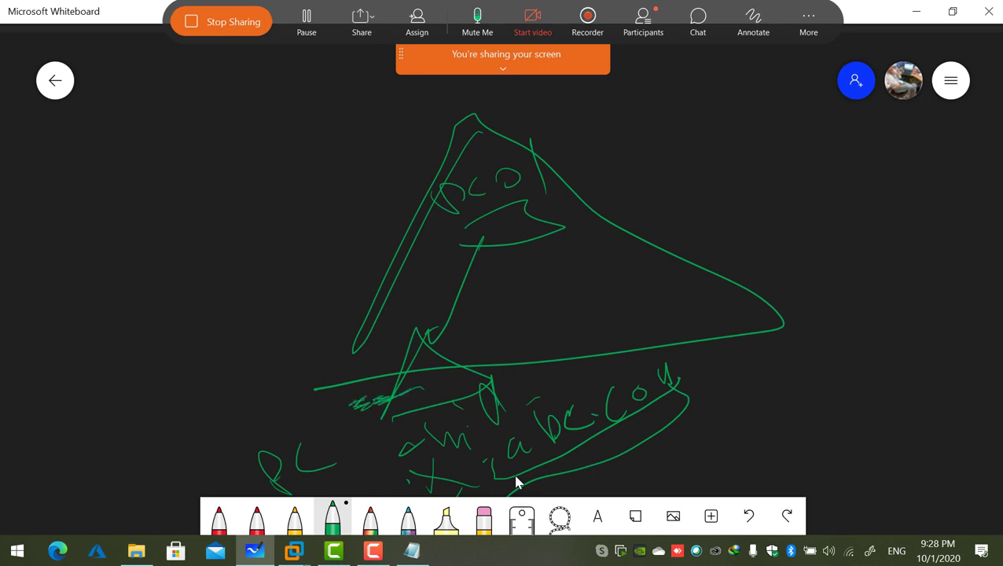
{"action": "mouse_move", "coordinate": [272, 410]}
{"action": "left_mouse_down"}
{"action": "mouse_move", "coordinate": [283, 329]}
{"action": "mouse_move", "coordinate": [387, 236]}
{"action": "mouse_move", "coordinate": [416, 226]}
{"action": "left_mouse_up"}
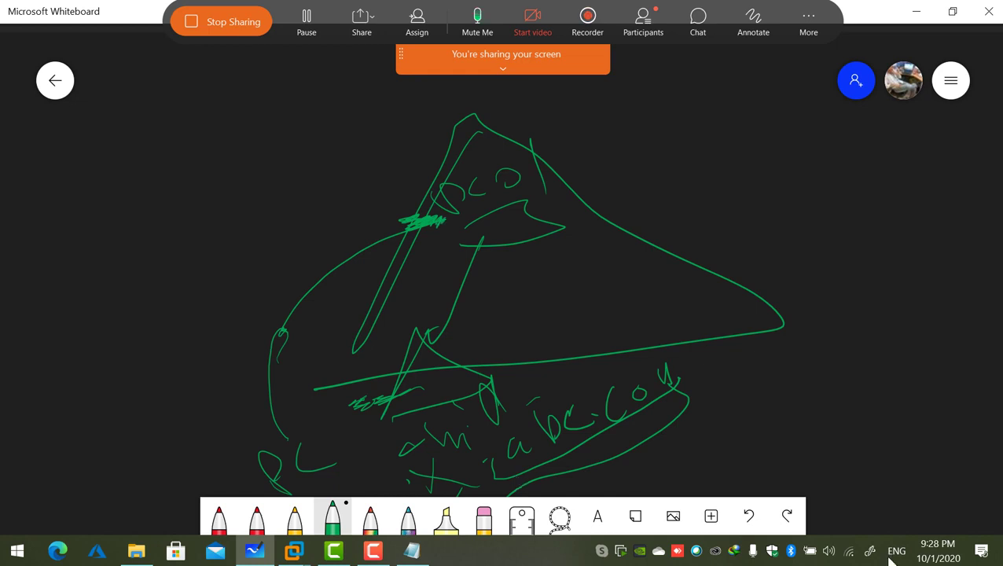
- Switch back to the DC01 virtual machine and cancel the New Delegation Wizard
{"action": "left_click", "coordinate": [294, 550]}
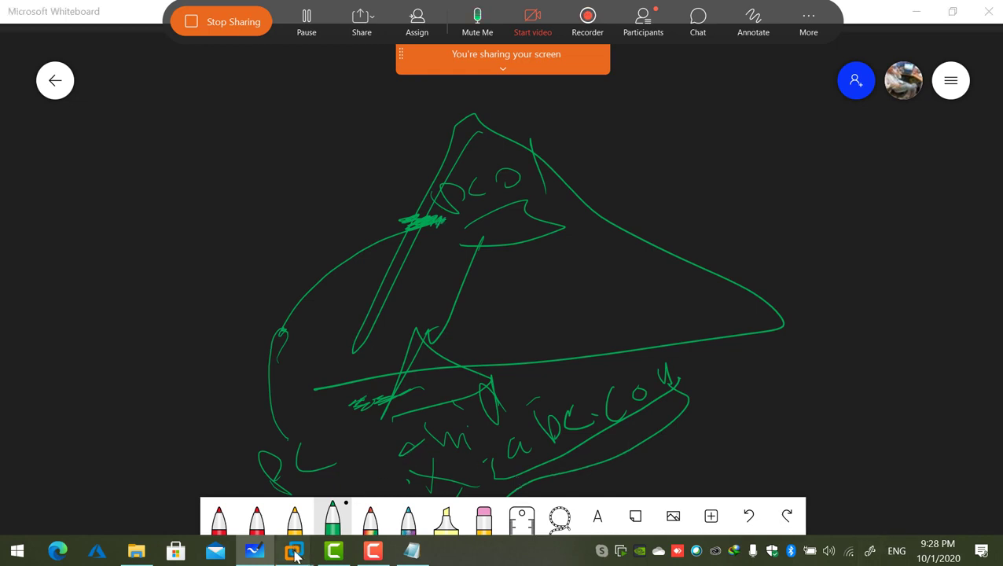
{"action": "left_click", "coordinate": [343, 497]}
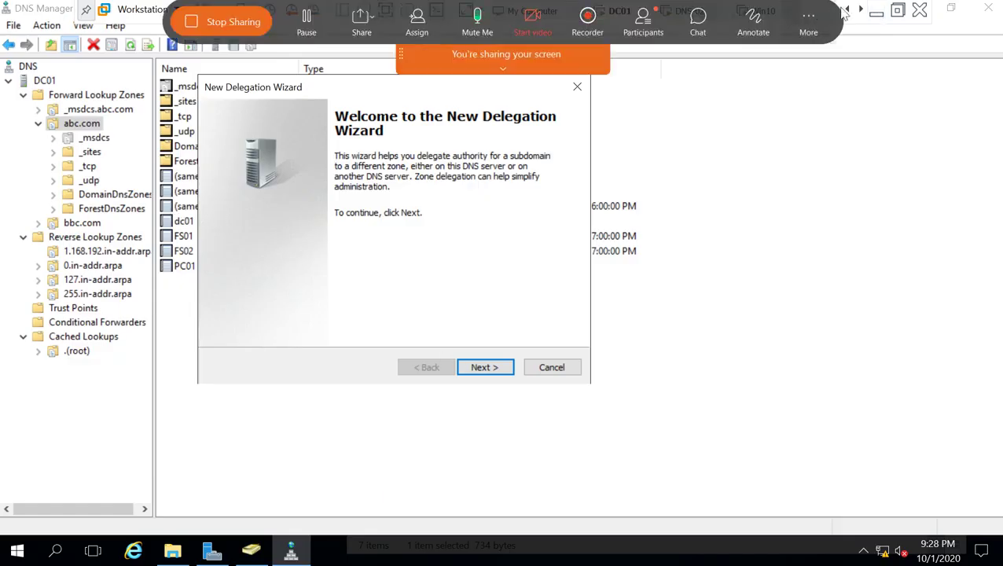
{"action": "left_click", "coordinate": [552, 368]}
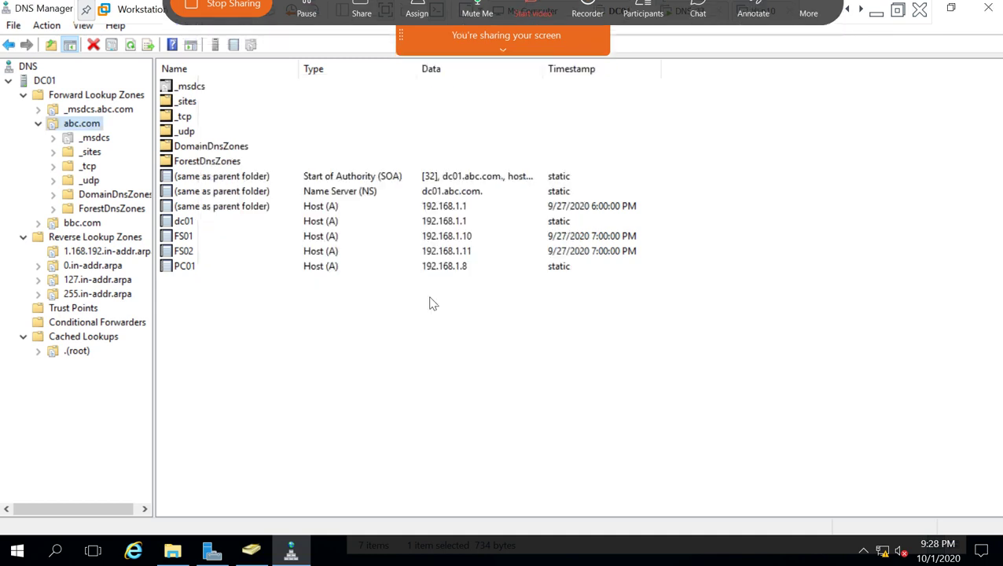
- Inspect the _msdcs delegation under abc.com and the records of the _msdcs.abc.com zone, expanding that zone's folders
{"action": "left_click", "coordinate": [94, 139]}
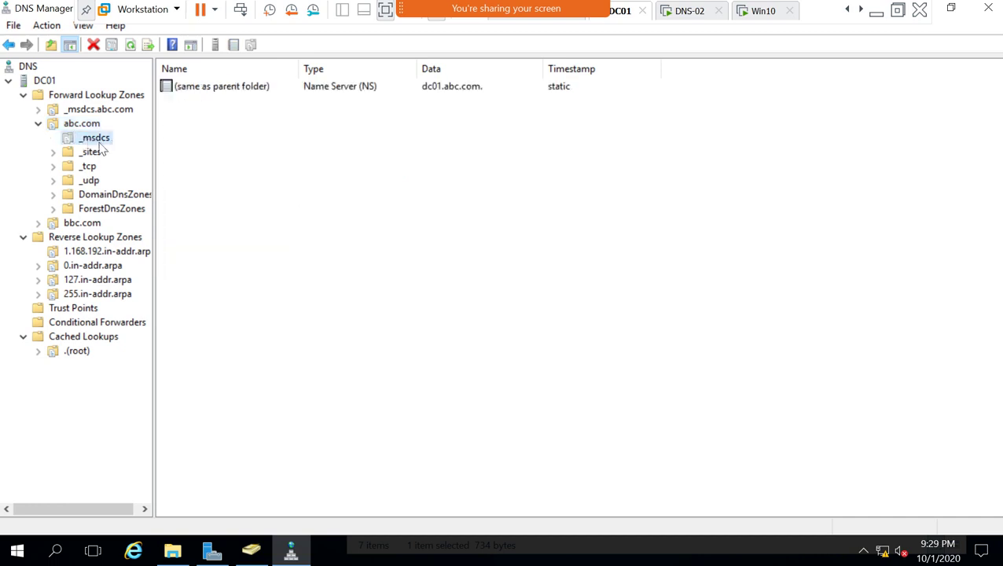
{"action": "double_click", "coordinate": [91, 113]}
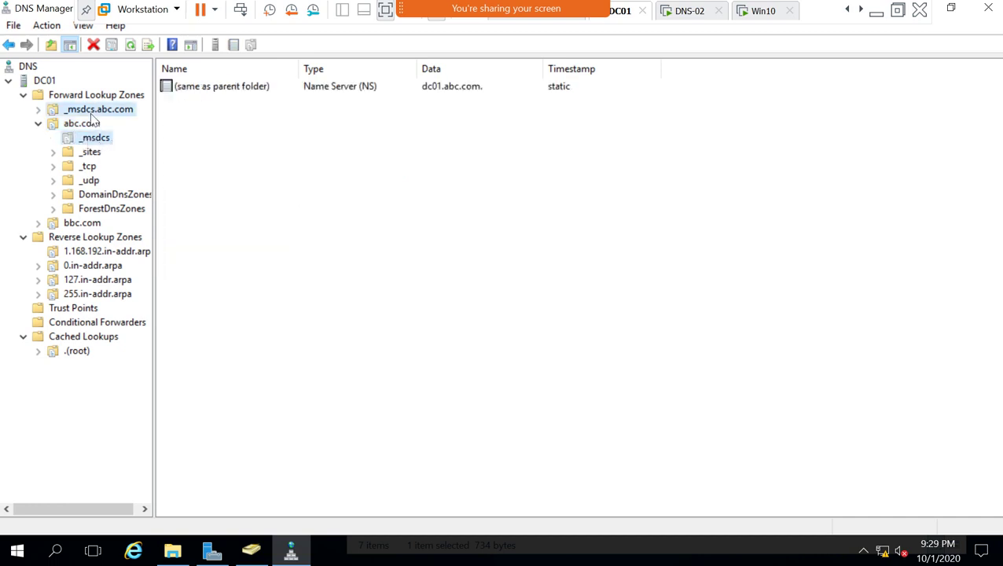
{"action": "left_click", "coordinate": [38, 109]}
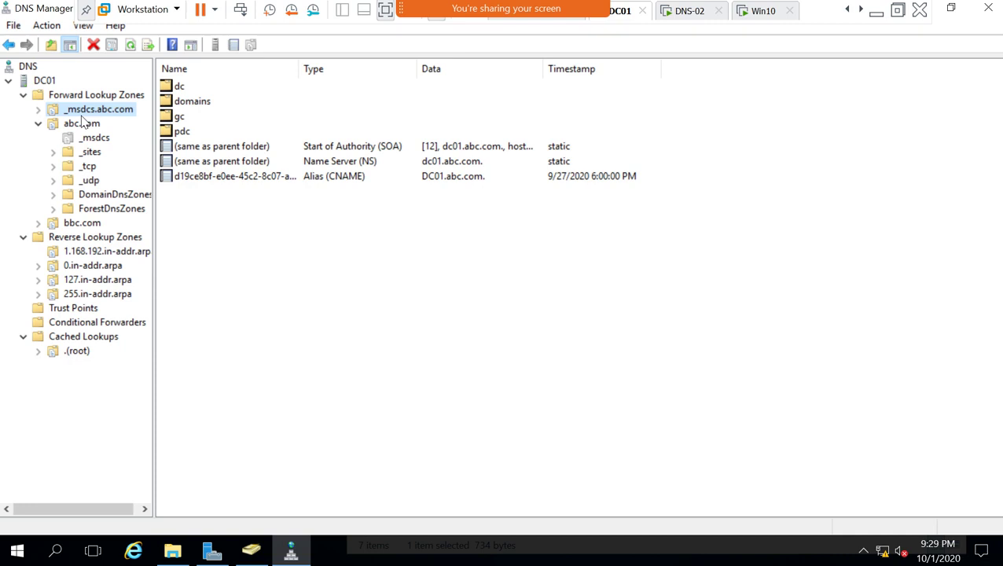
{"action": "key", "text": "Right"}
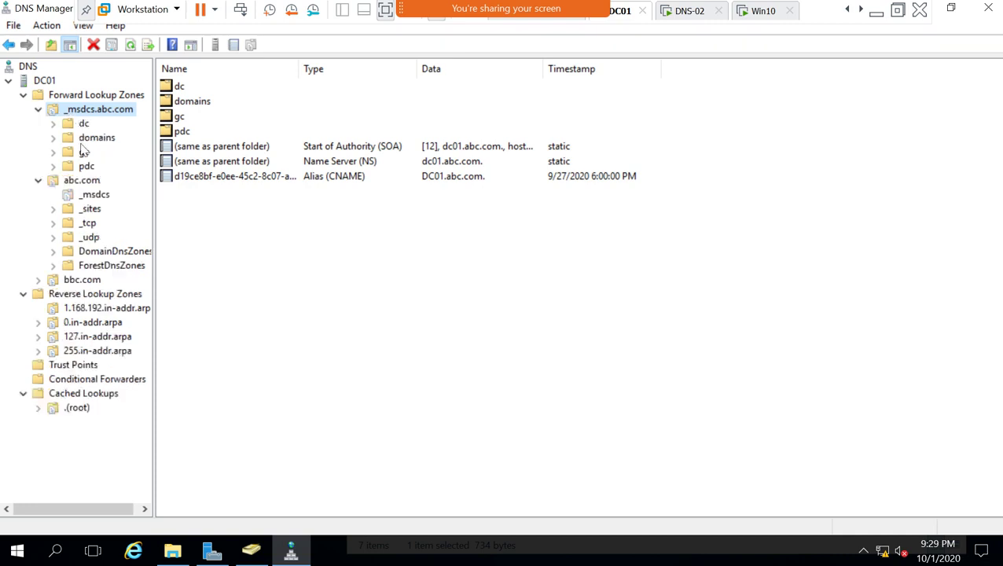